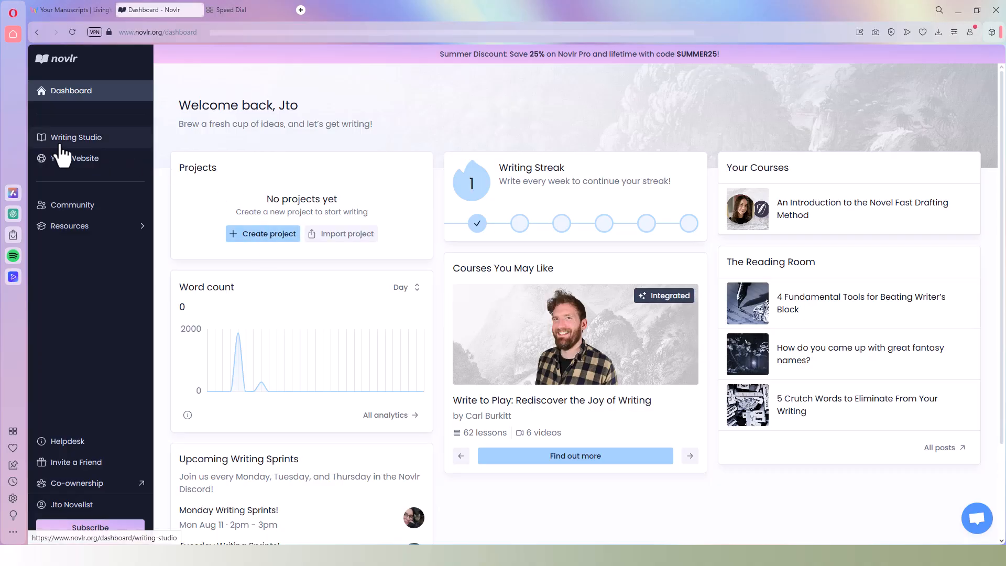
Step: Create a Novel project in the Writing Studio and title it Deadpan Promotion
left_click(104, 145)
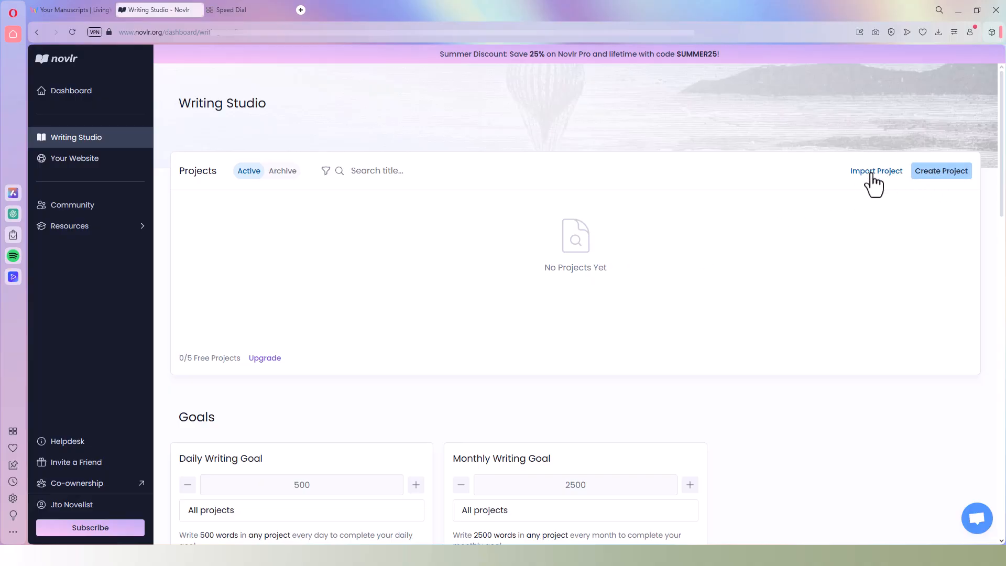
left_click(934, 175)
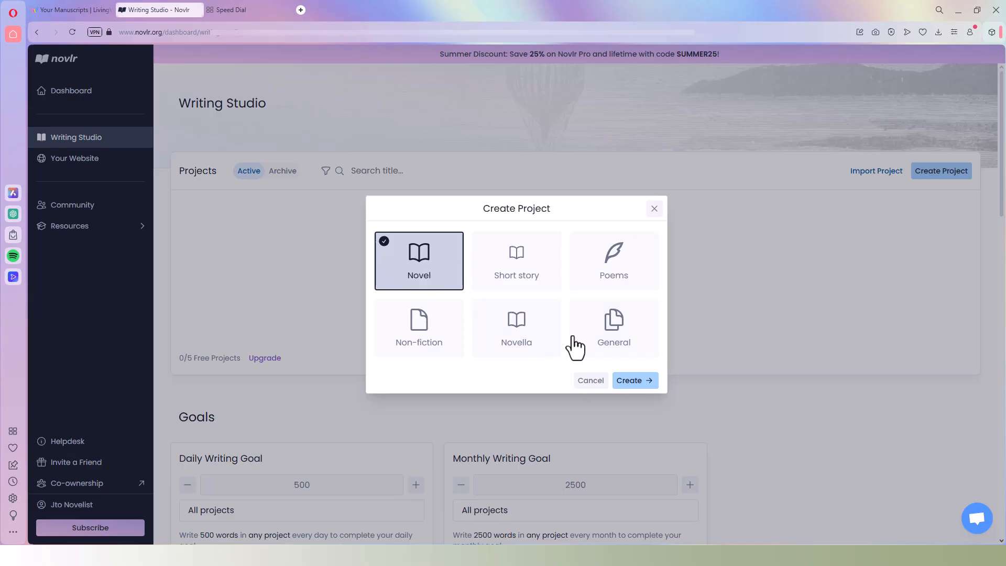
left_click(635, 385)
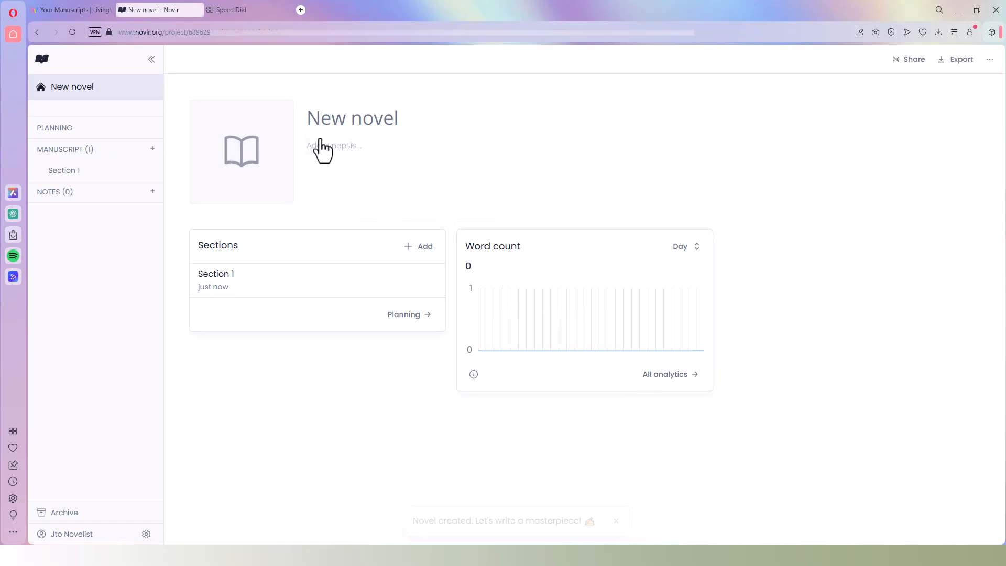
left_click_drag(310, 118, 421, 125)
type("De")
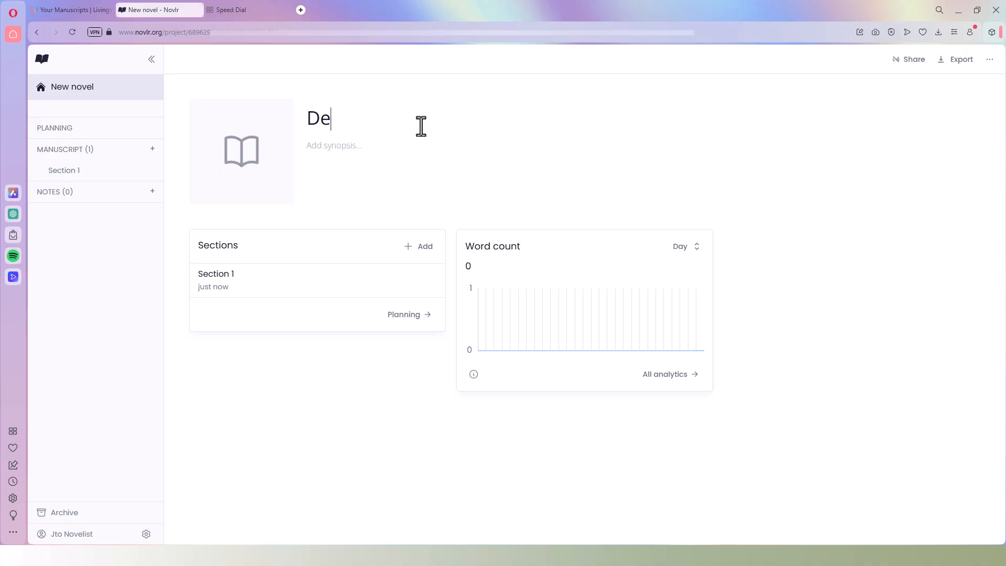
type("adpan Promotion")
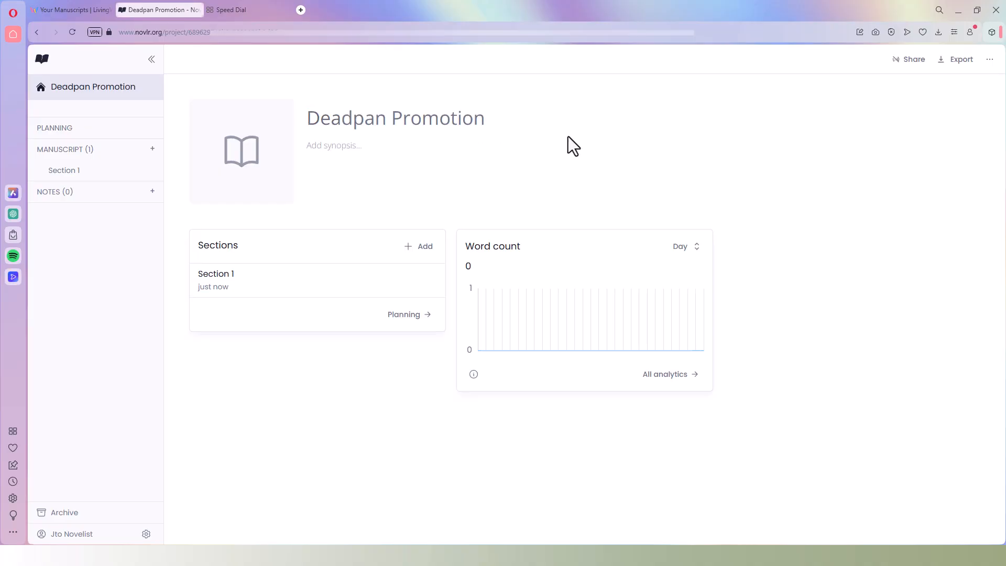
Step: Upload the Firefly book cover image for 'Deadpan Promotion' as the project's cover
mouse_move(239, 189)
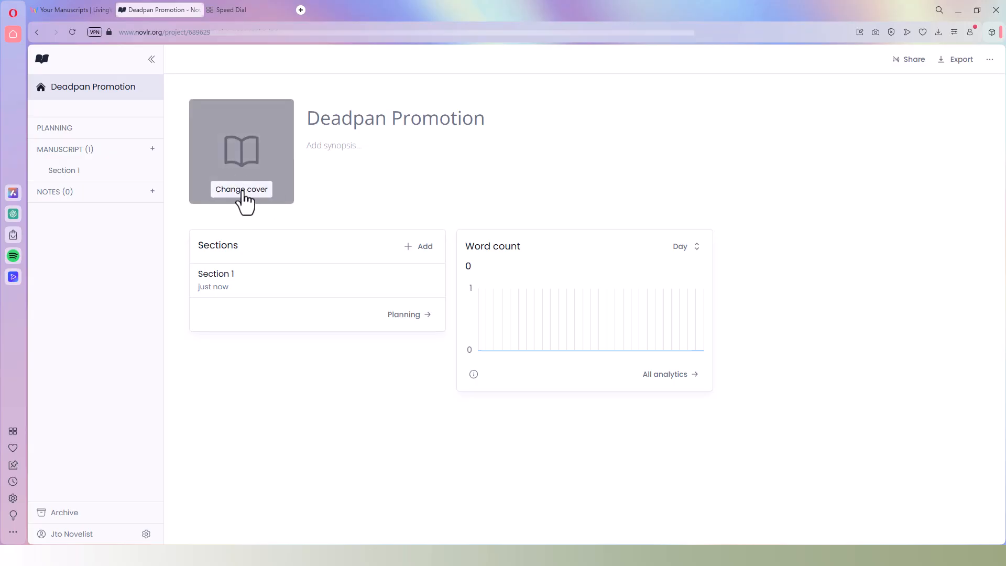
left_click(243, 191)
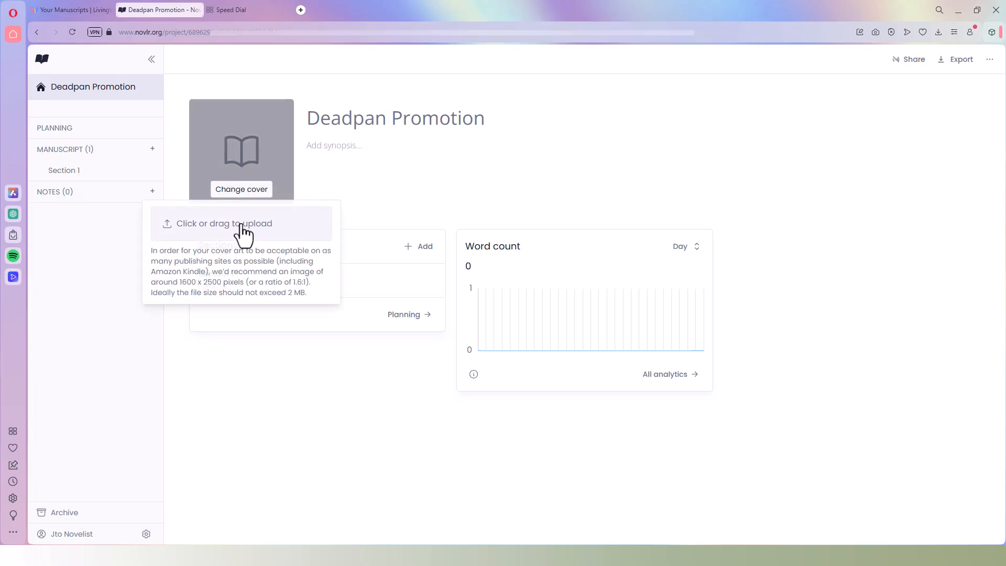
left_click(242, 229)
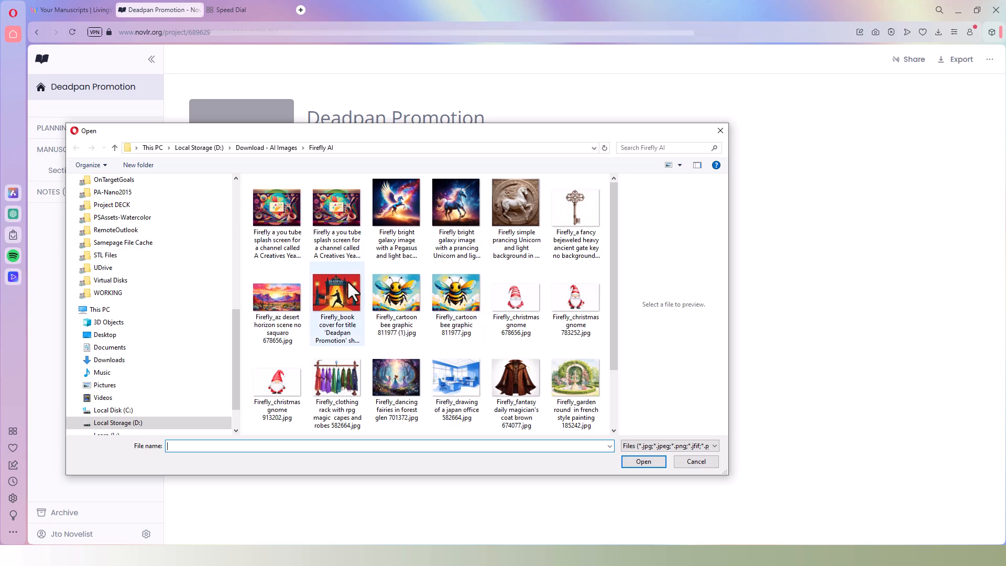
left_click(336, 303)
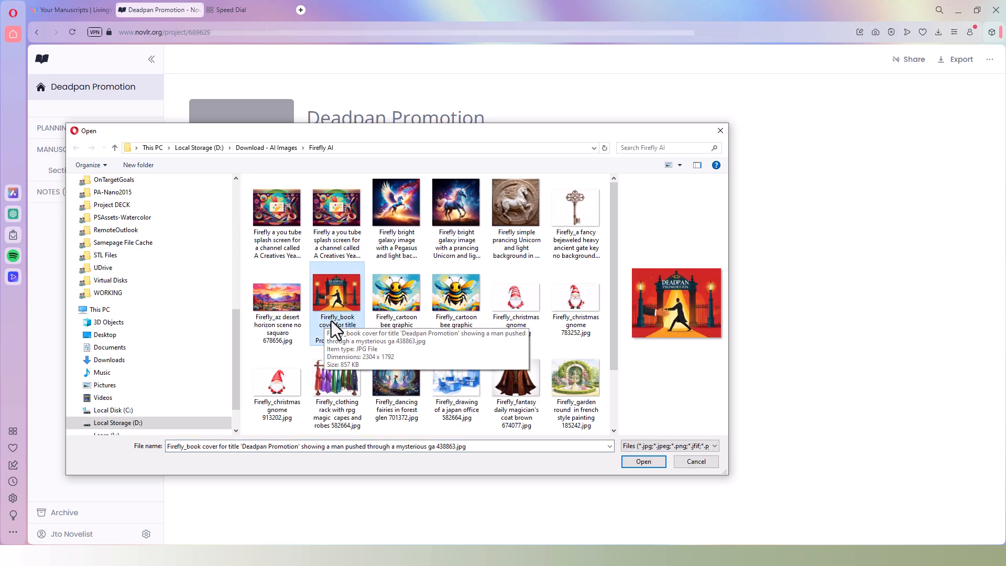
left_click(645, 463)
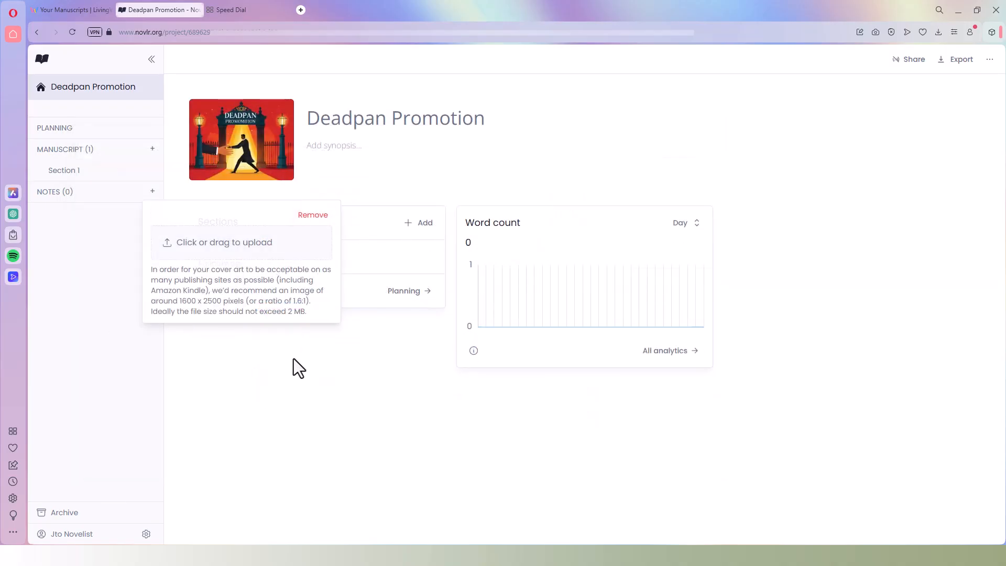
left_click(299, 369)
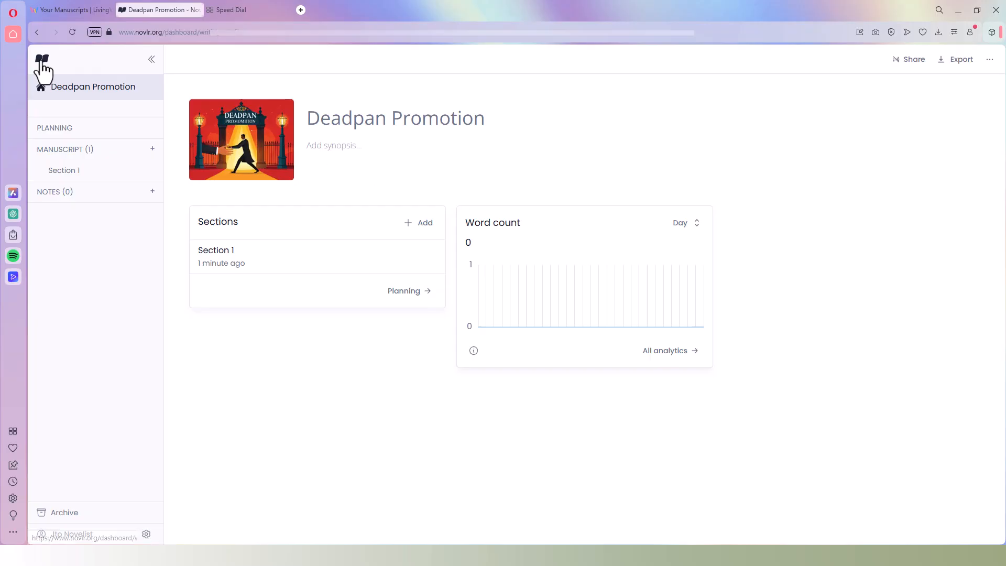
Step: Check the Deadpan Promotion entry in the Writing Studio and on the Dashboard, and return to the project list
left_click(41, 61)
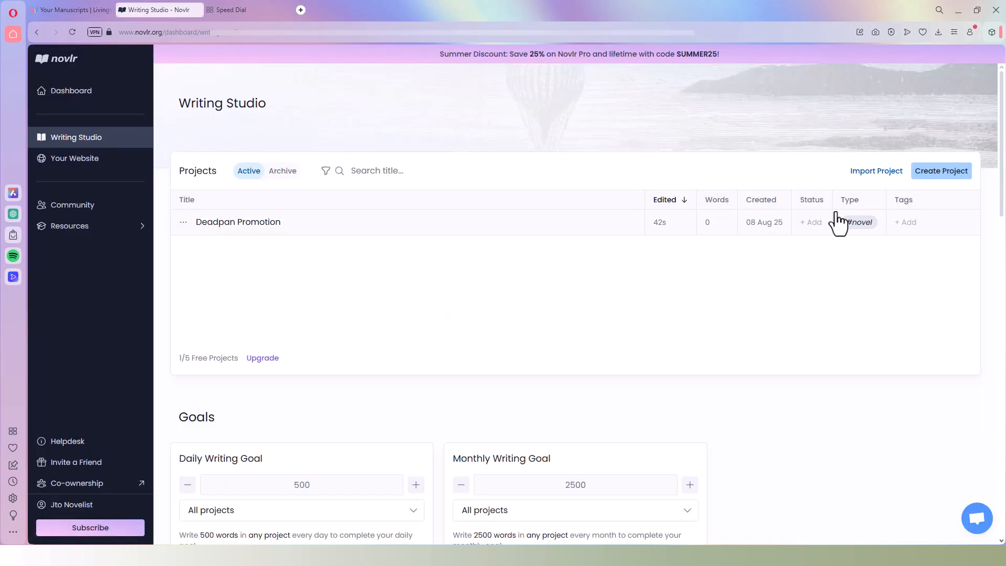
left_click(62, 91)
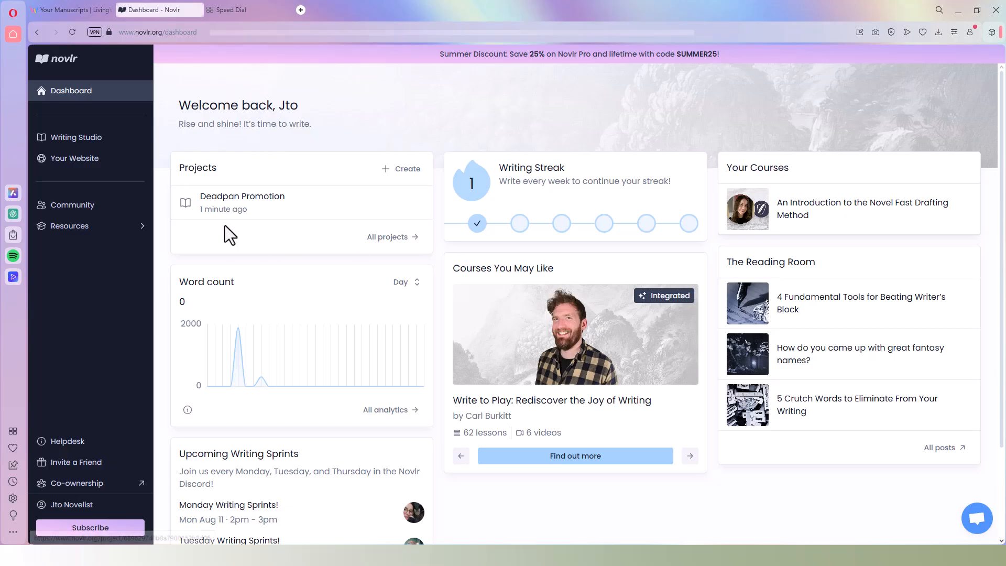
left_click(81, 138)
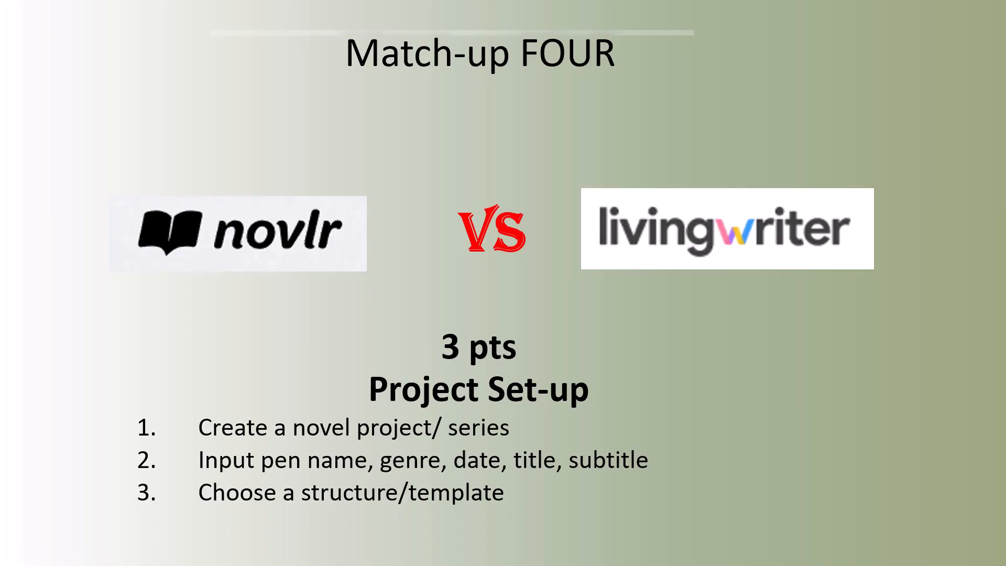
key("alt+Tab")
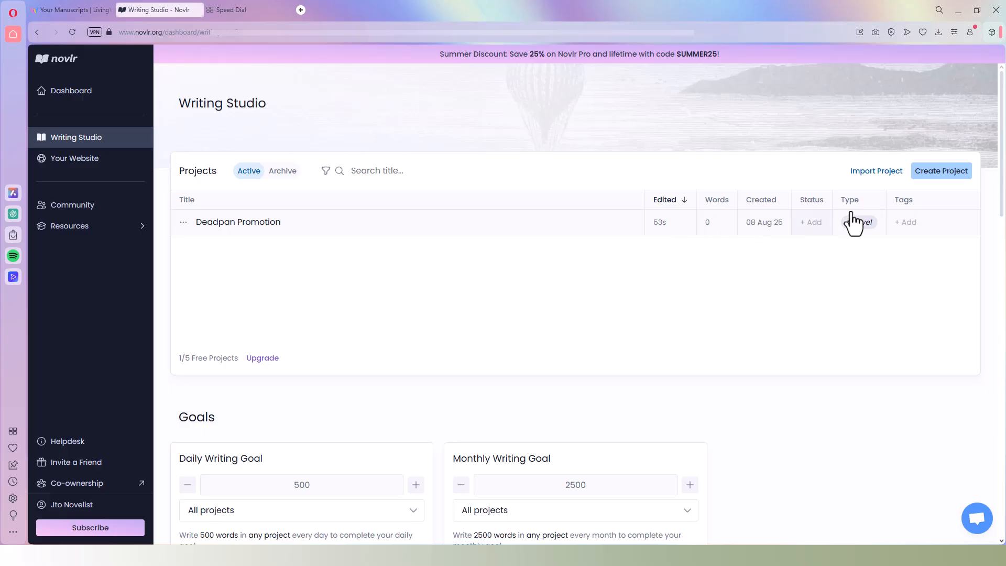
Step: Tag the Deadpan Promotion project with #fantasy and a custom tag for the author's pen name, and save the tags
left_click(910, 224)
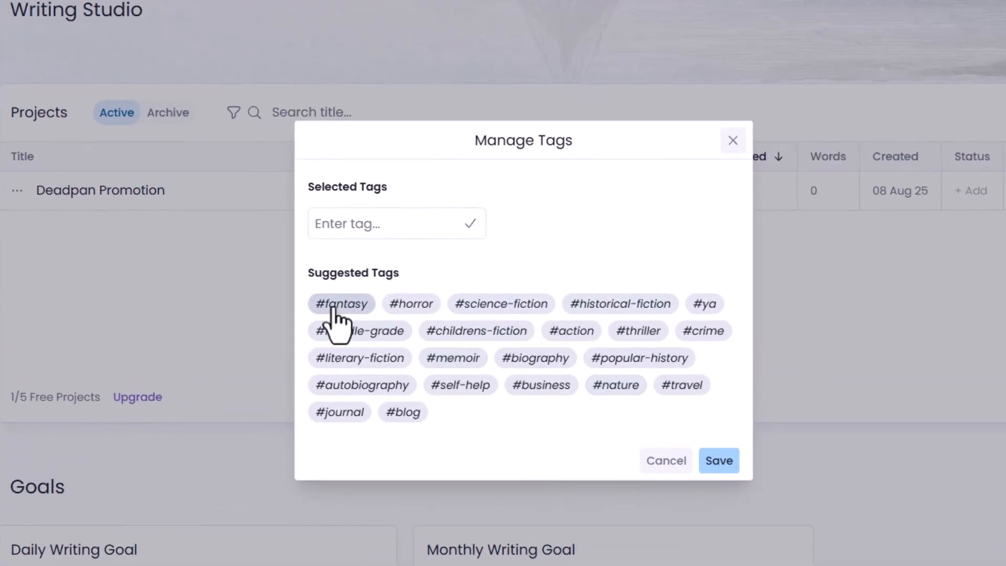
left_click(336, 308)
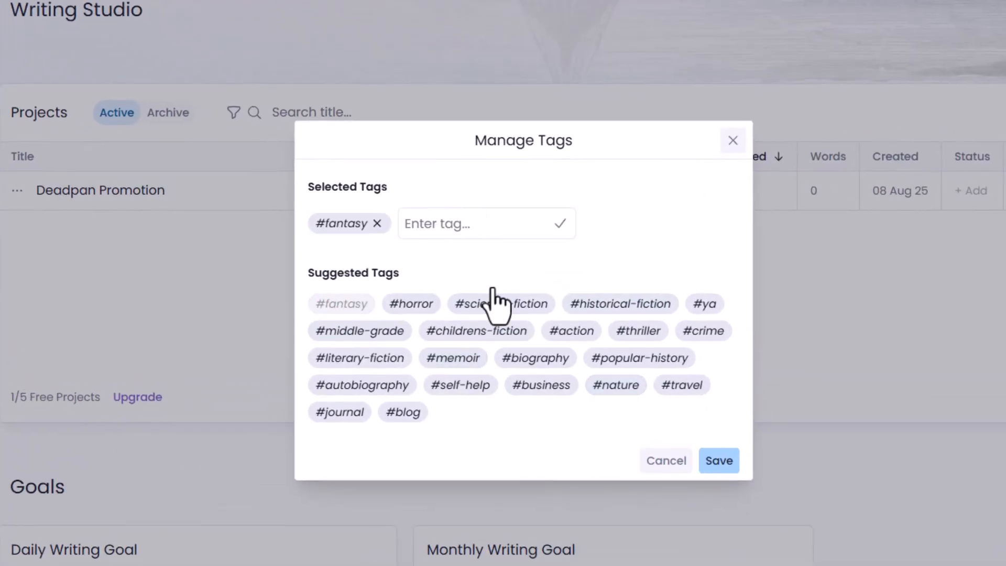
left_click(462, 230)
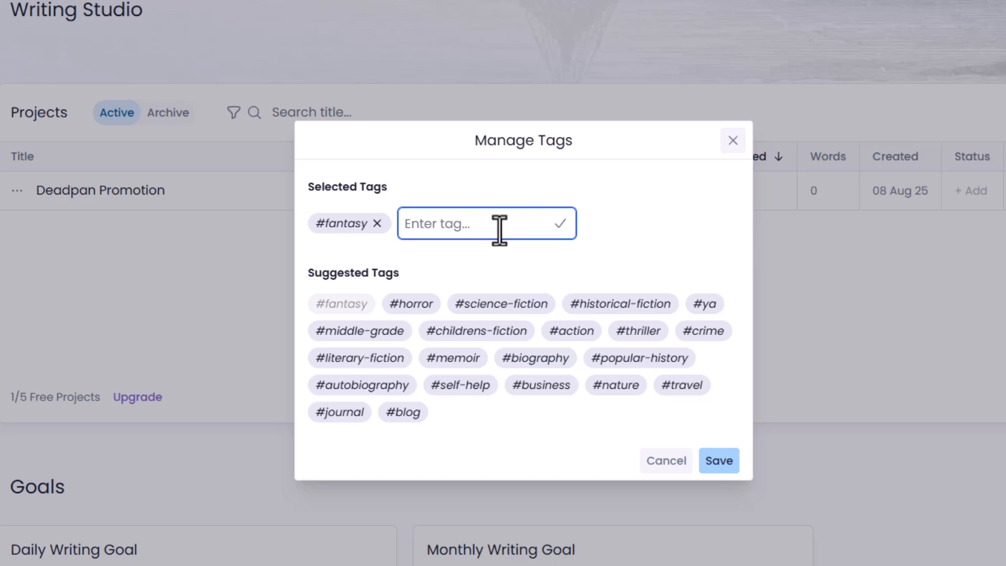
type("#JTNovler")
key("Return")
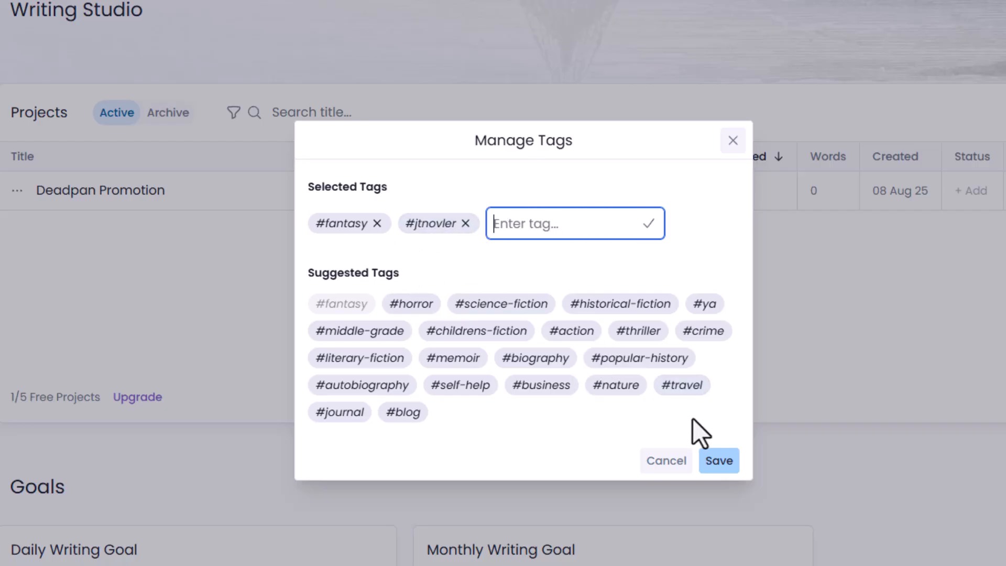
left_click(717, 471)
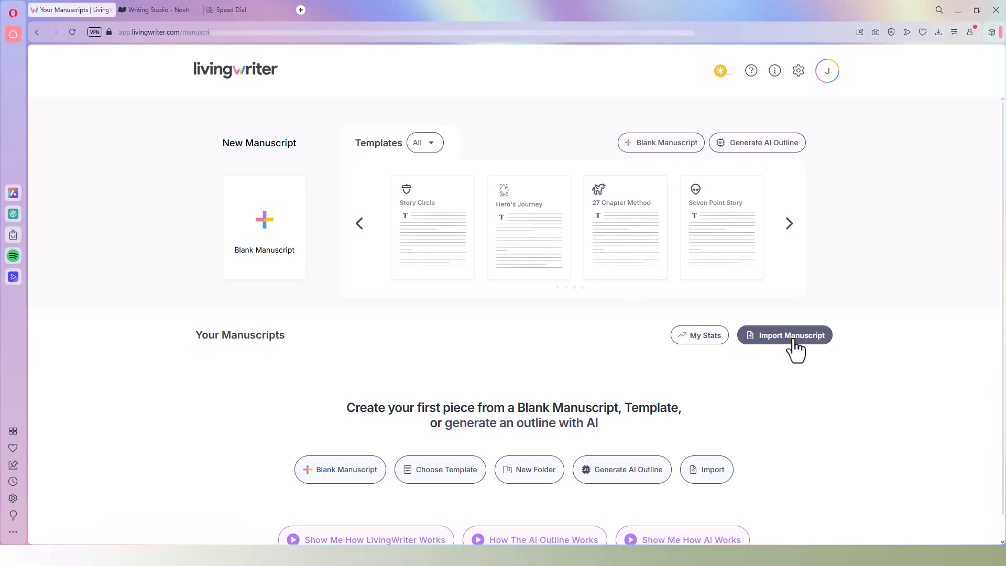
Step: Start a template-based manuscript in LivingWriter, titled Deadpan Promotion, and enter the pen name as its author
scroll(576, 335, "down", 1)
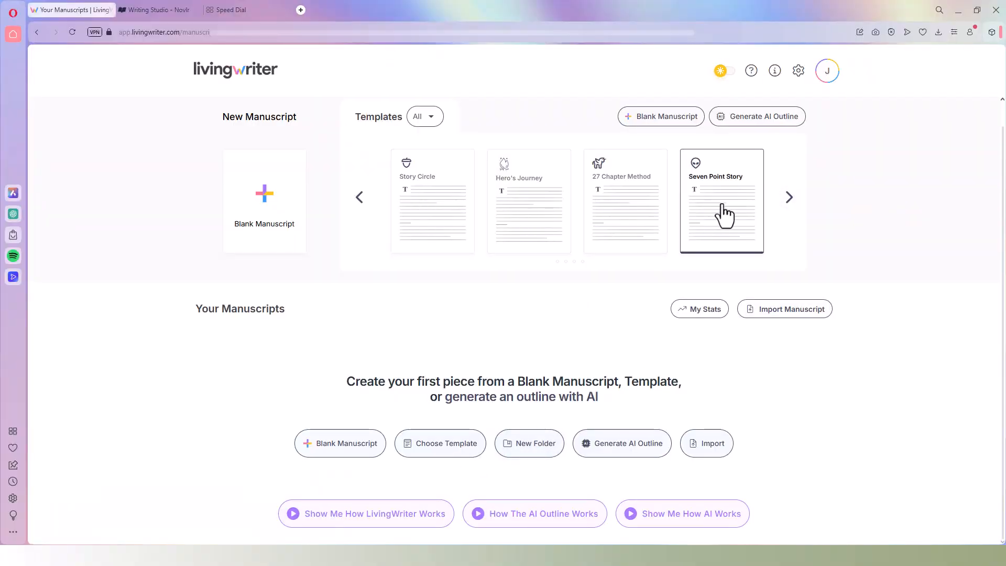
left_click(440, 452)
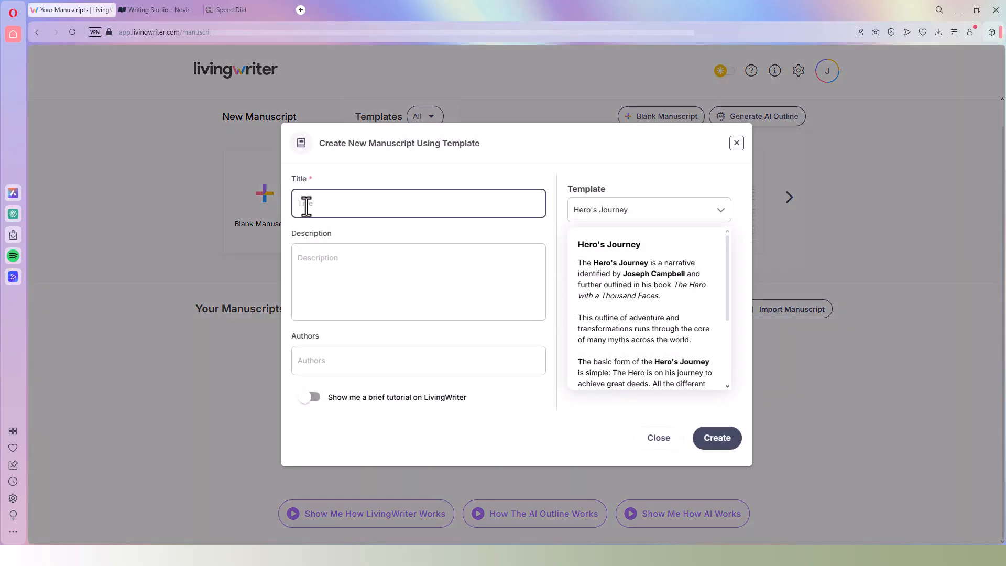
type("Deadpan Promotion")
left_click(318, 263)
left_click(314, 359)
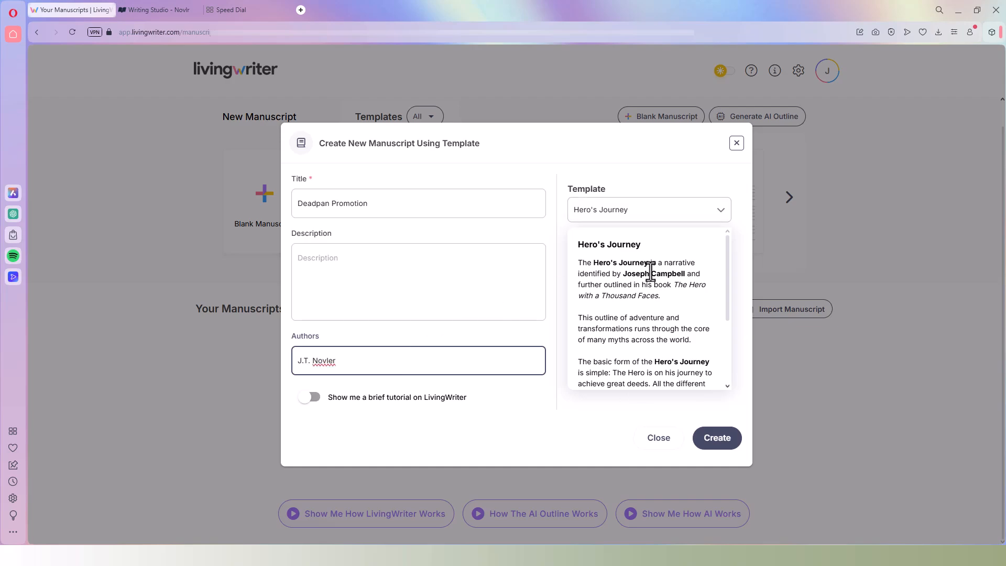
Step: Choose the Three Act Structure template and create the manuscript
left_click(722, 212)
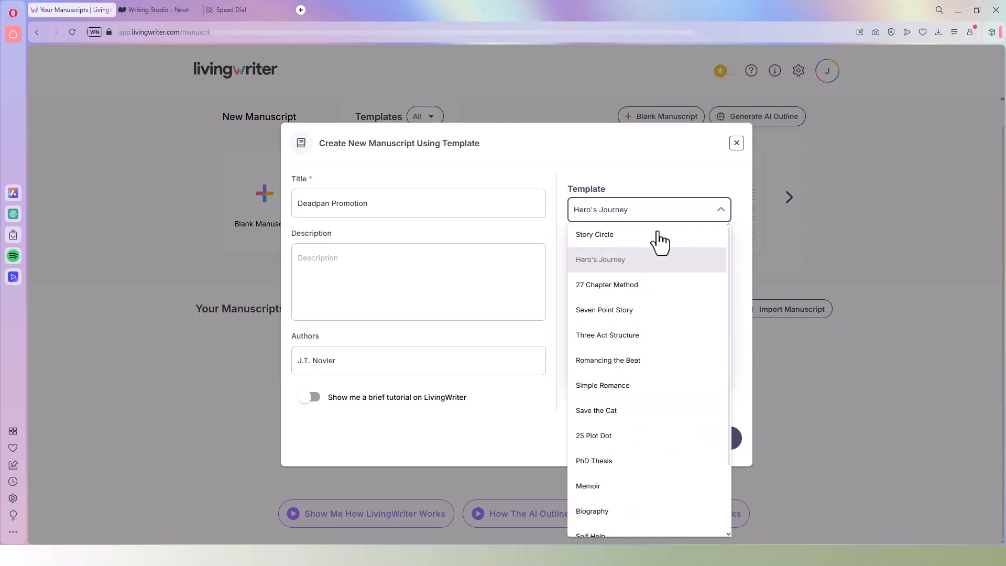
scroll(624, 445, "down", 2)
scroll(649, 495, "up", 1)
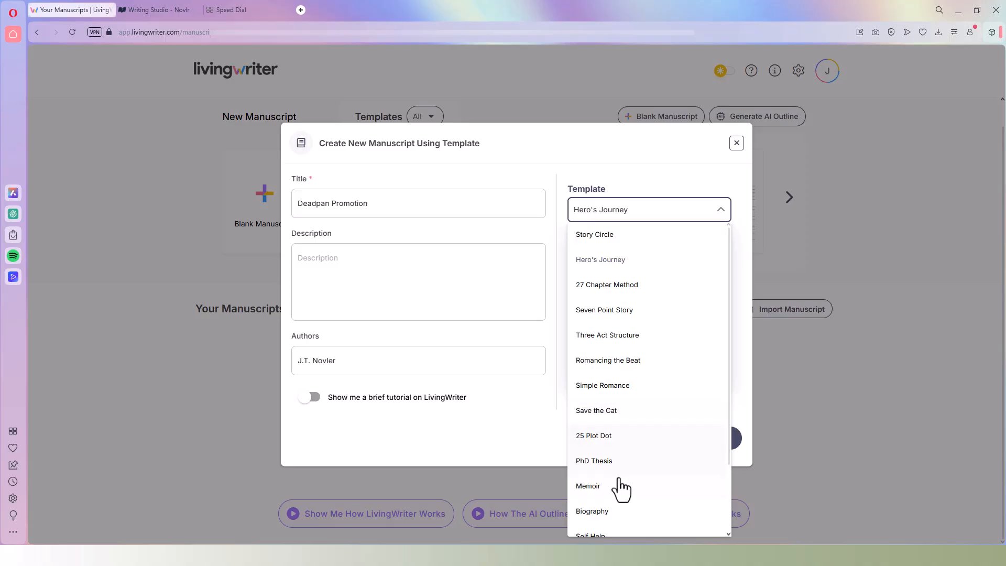
left_click(626, 335)
left_click(718, 443)
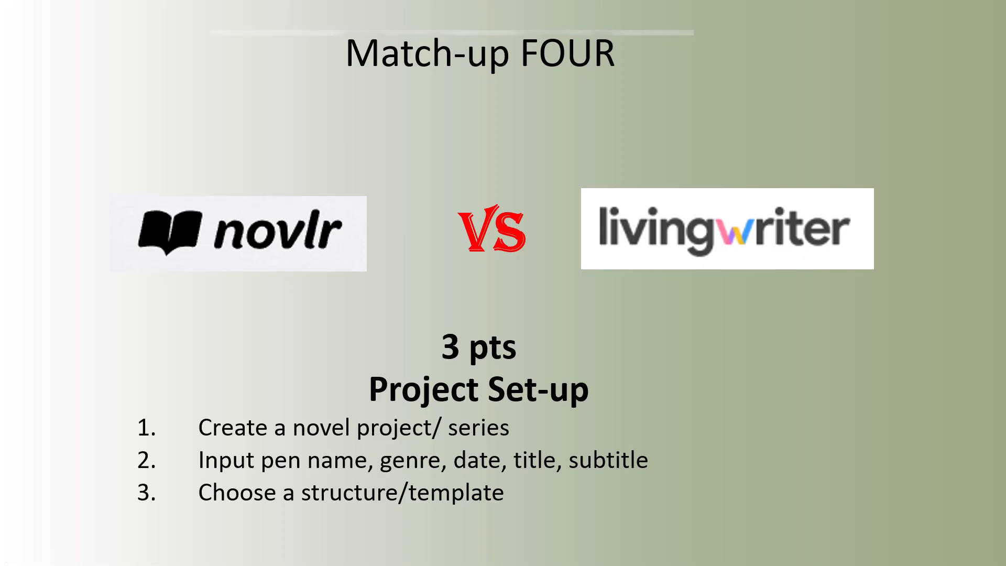
Step: Return to the manuscripts overview and view the options available for the Deadpan Promotion manuscript
key("alt+Tab")
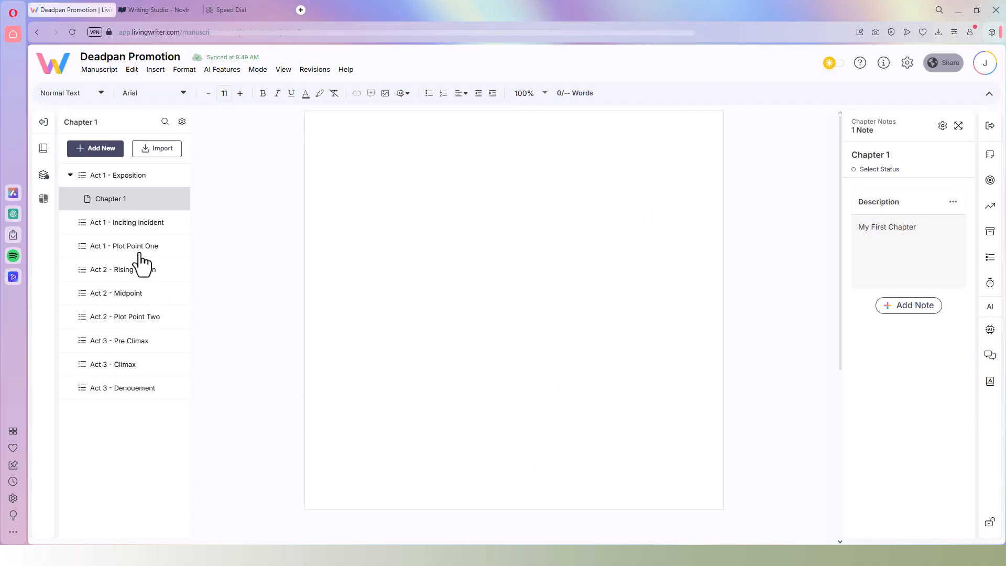
left_click(59, 71)
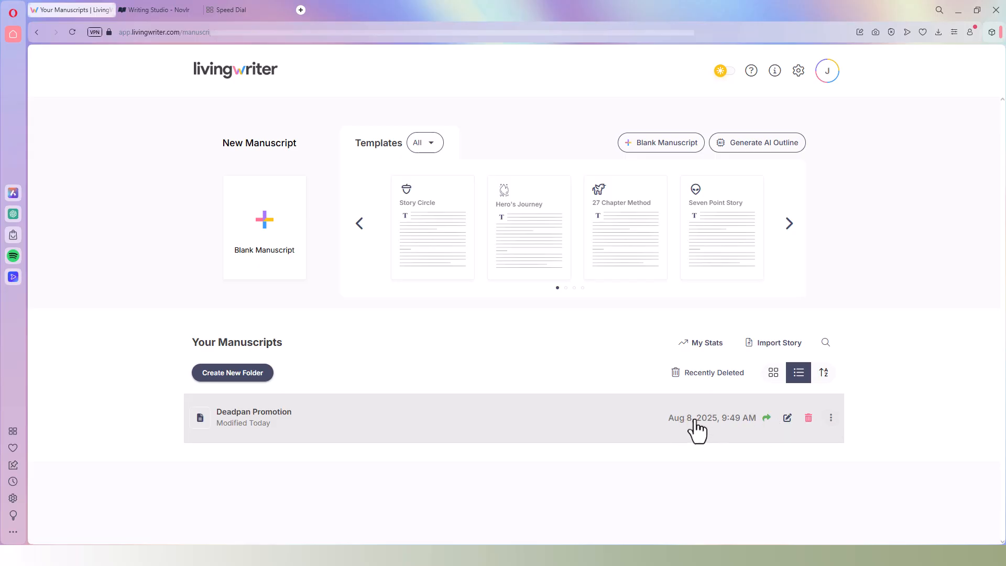
left_click(832, 419)
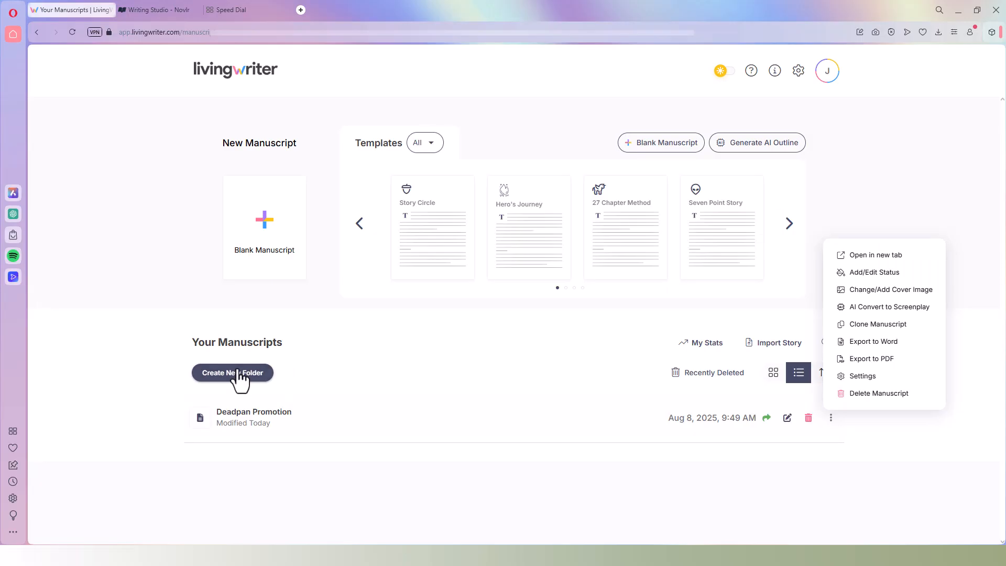
Step: Create a new manuscript folder named Lost In-Between
left_click(234, 371)
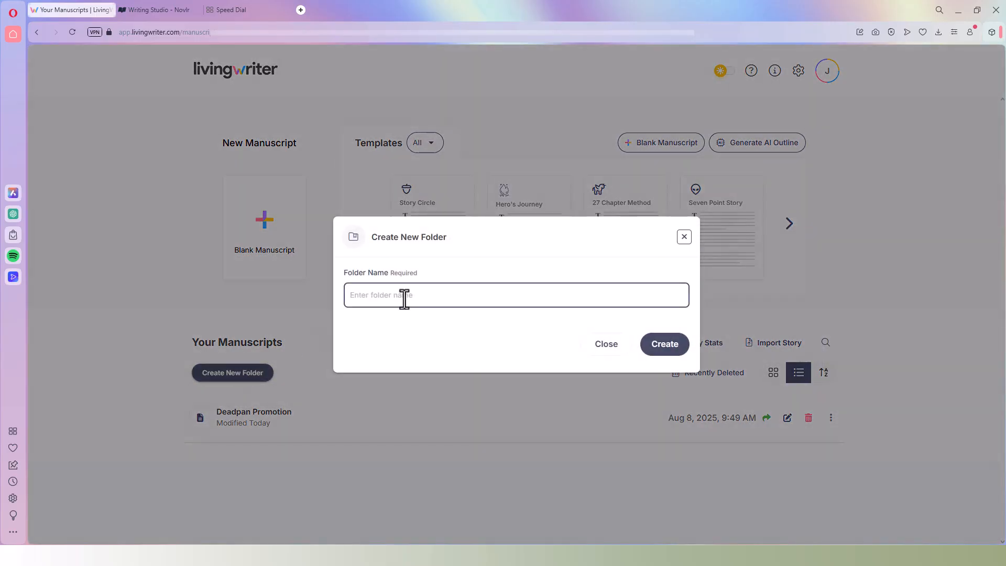
type("In")
key("BackSpace")
key("BackSpace")
type("Lost In-Between")
left_click(665, 344)
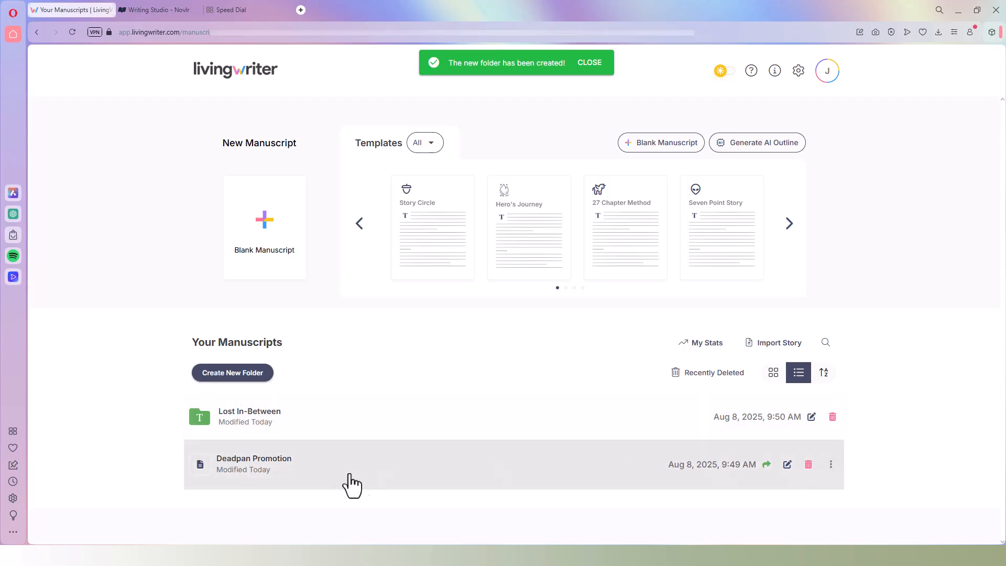
Step: Move the Deadpan Promotion manuscript into the Lost In-Between folder and open that folder
left_click(831, 466)
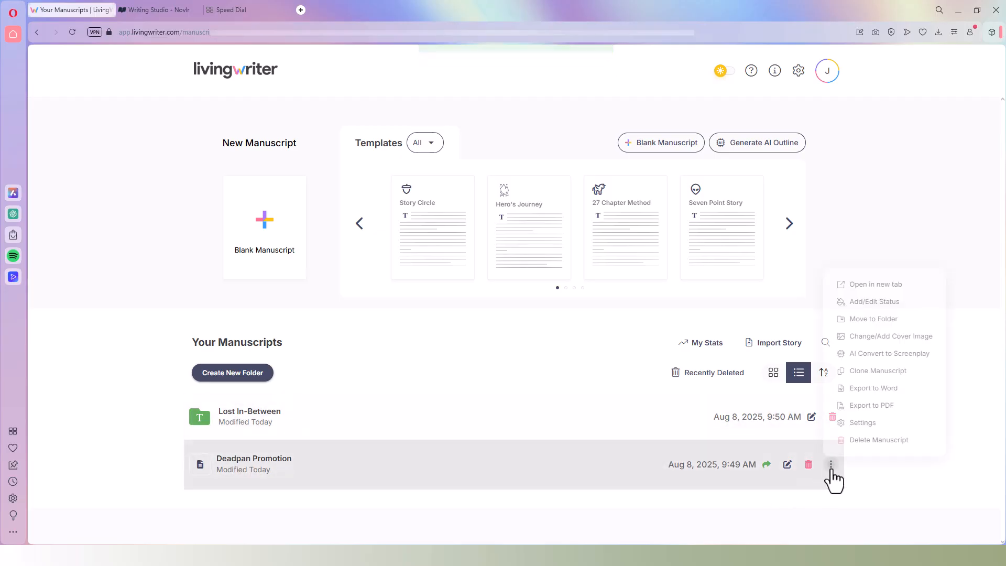
left_click(874, 319)
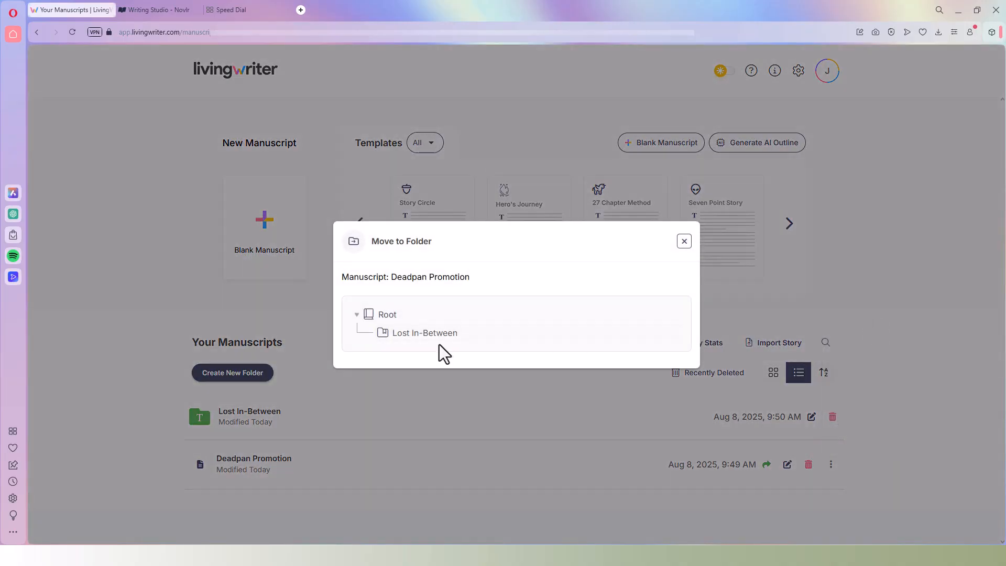
left_click(425, 333)
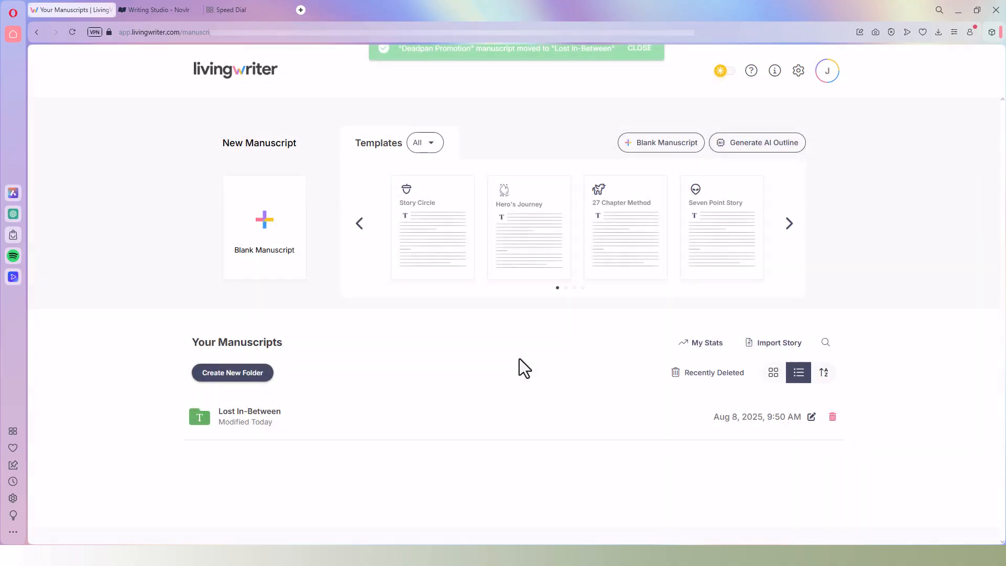
left_click(233, 424)
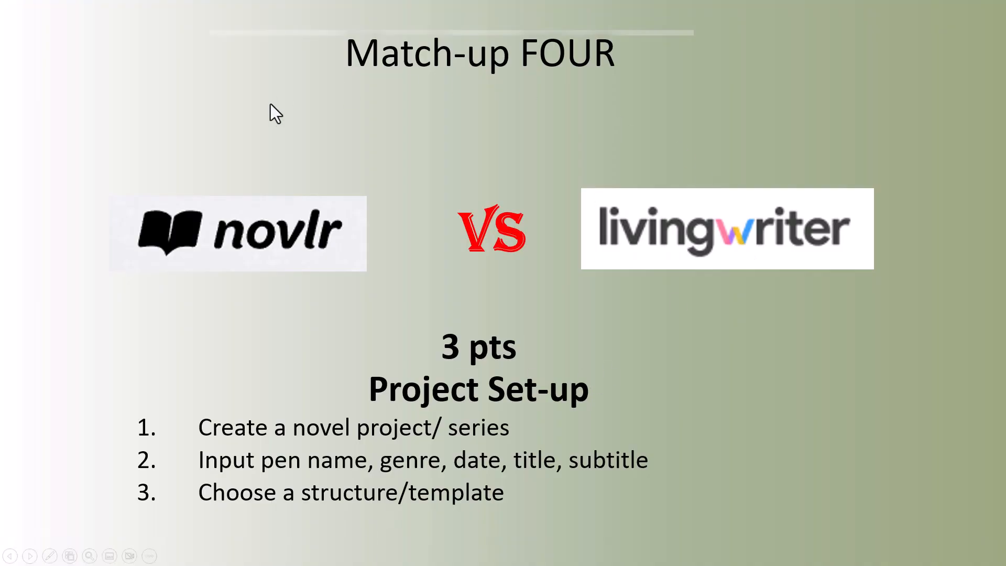
left_click(379, 288)
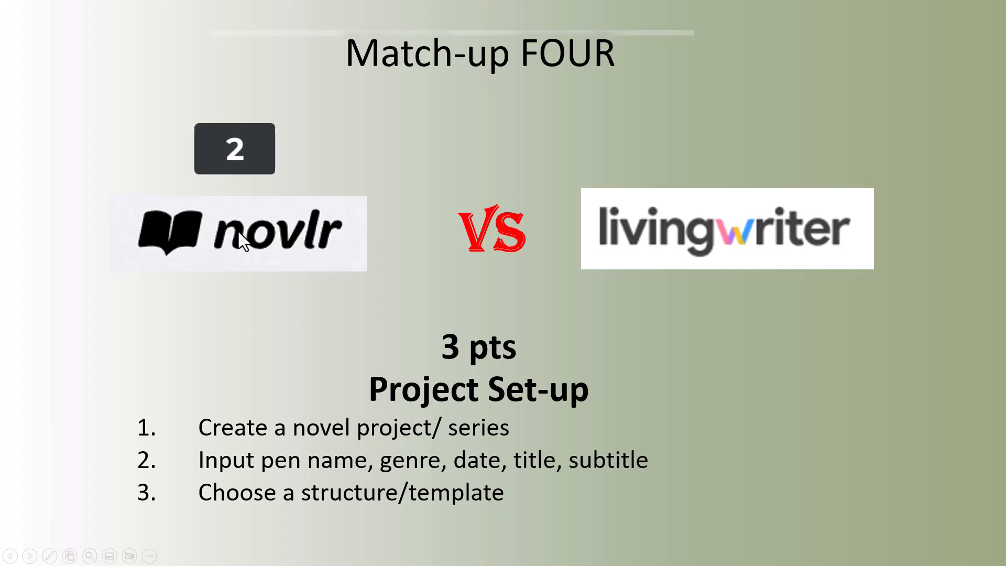
left_click(726, 228)
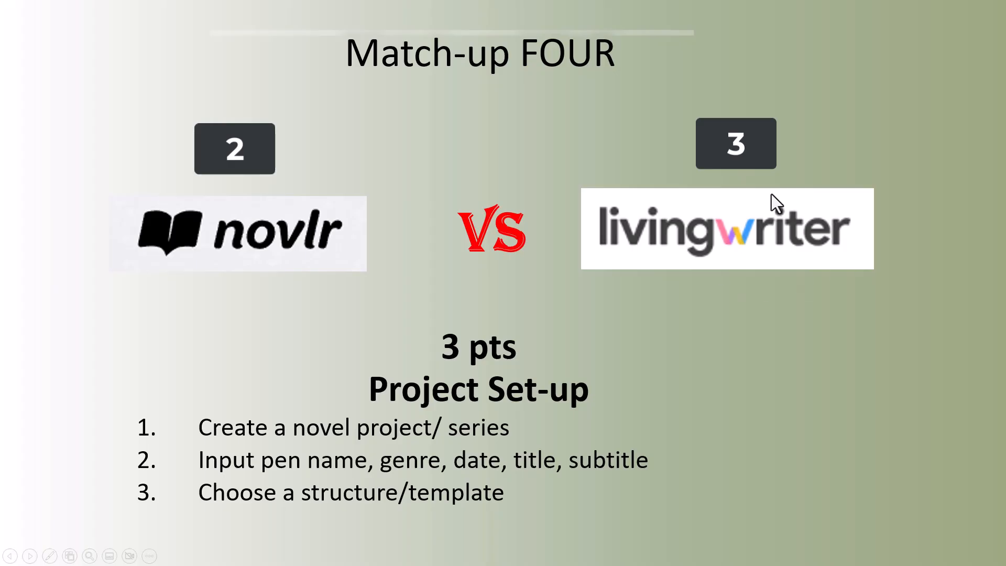
left_click(728, 214)
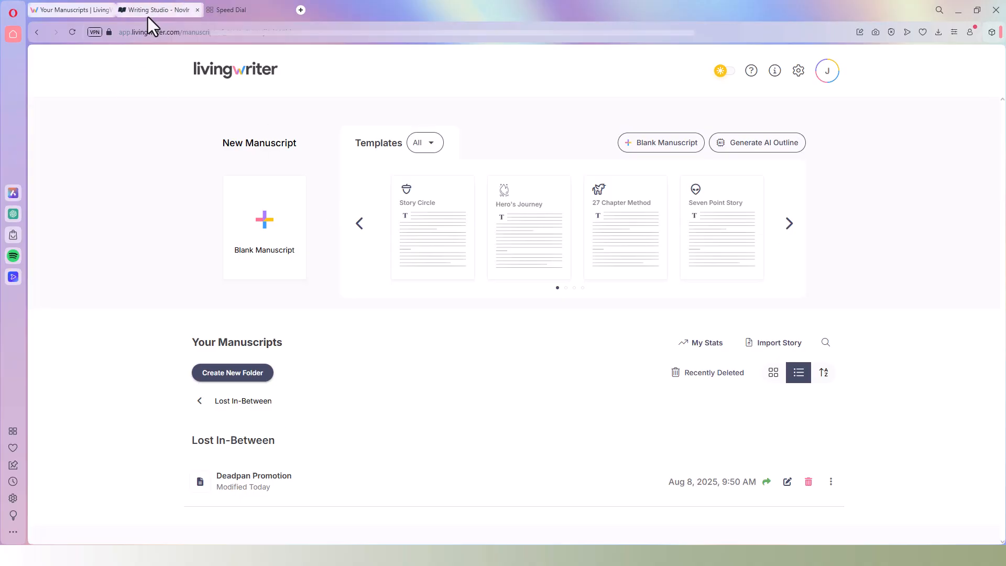
Step: Switch to Novlr and open the planning board of the Deadpan Promotion project
left_click(147, 15)
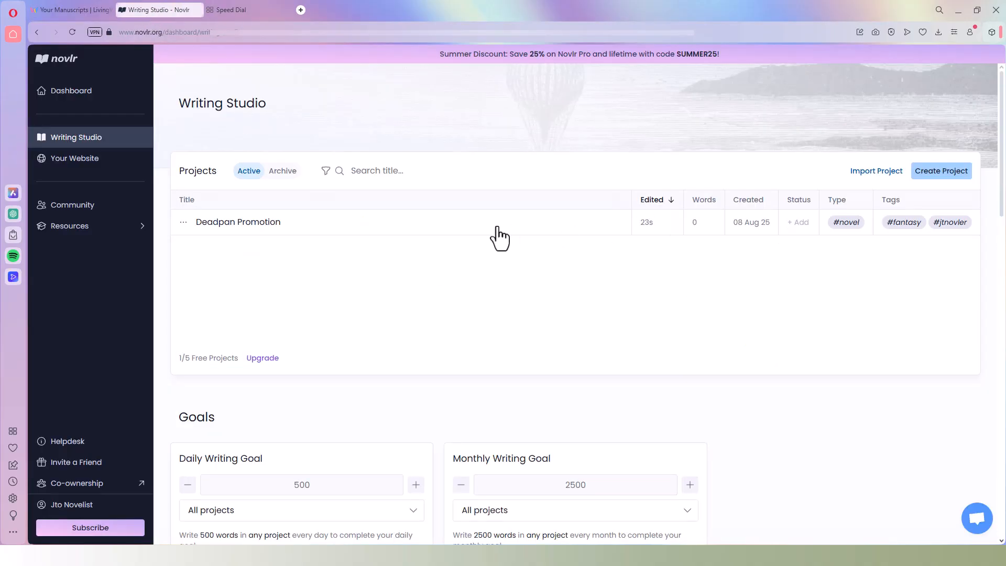
left_click(245, 225)
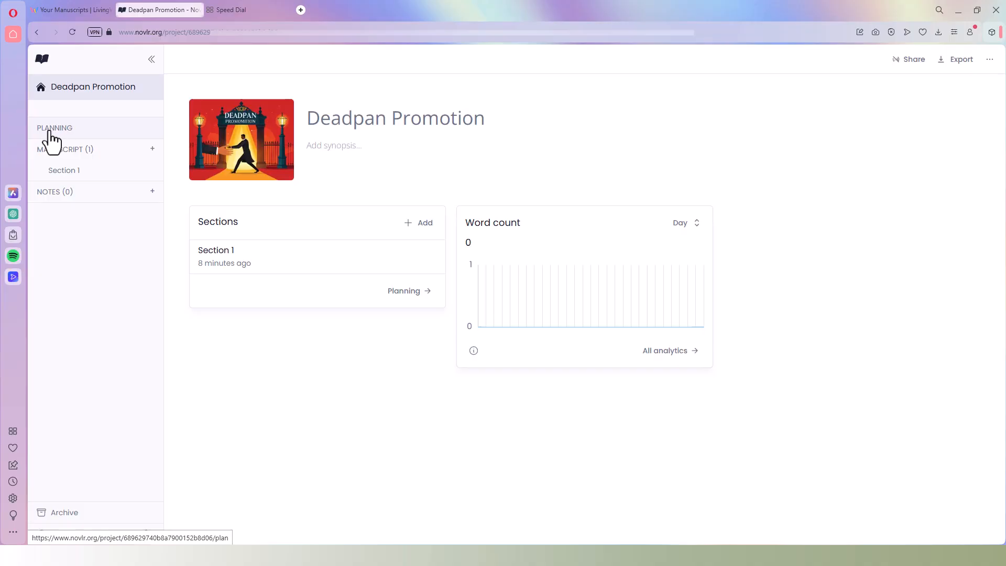
left_click(405, 291)
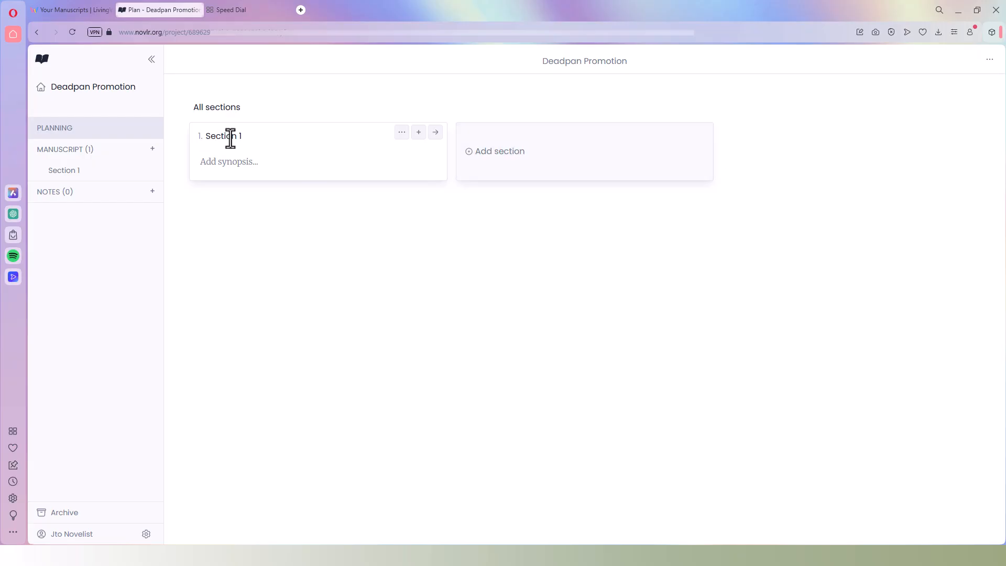
Step: Rename Section 1 on the planning board as ACT 1
left_click(249, 138)
left_click_drag(244, 139, 217, 139)
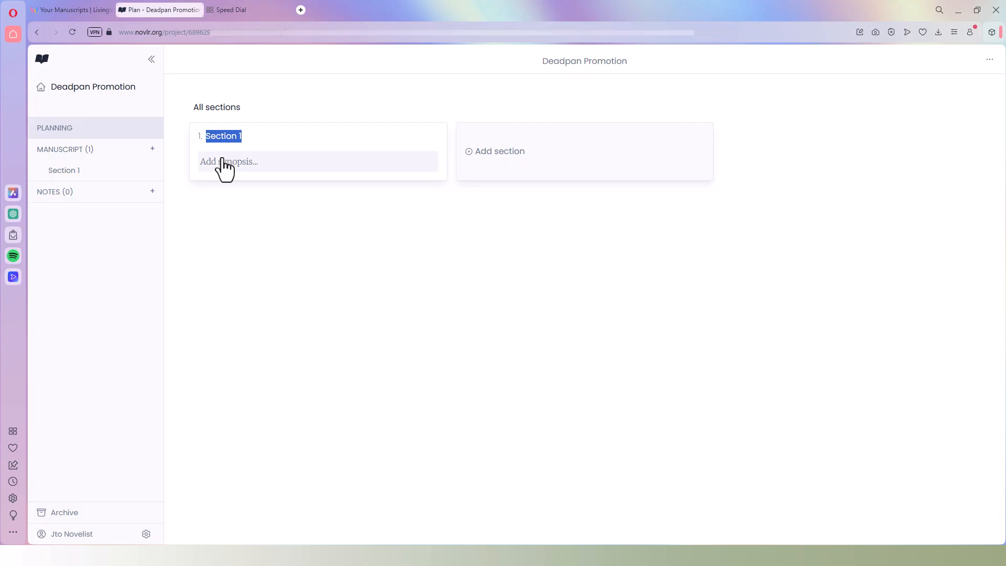
type("ACT")
Step: Add two more sections to the planning board and title them ACT 2 and ACT 3
left_click(499, 163)
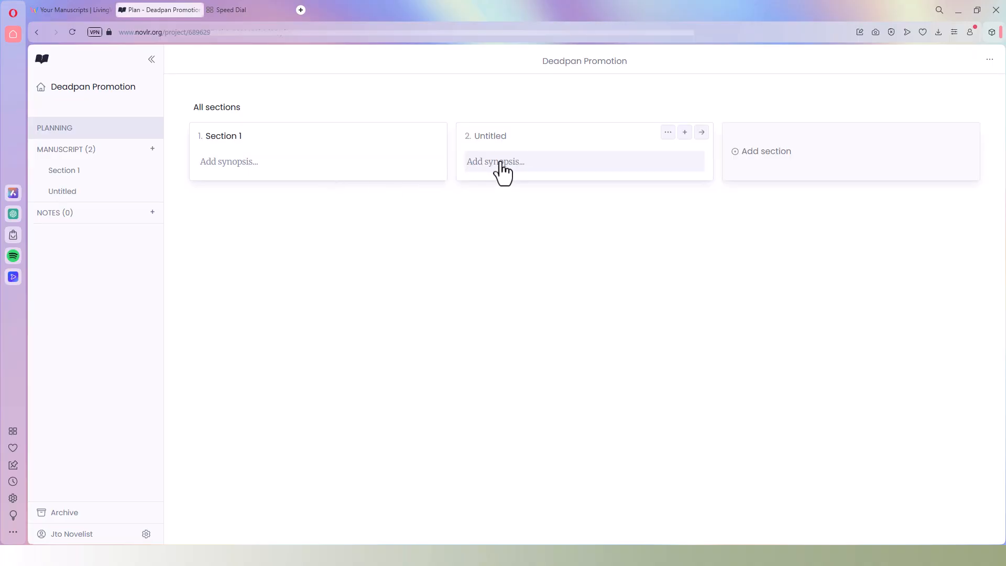
left_click(530, 149)
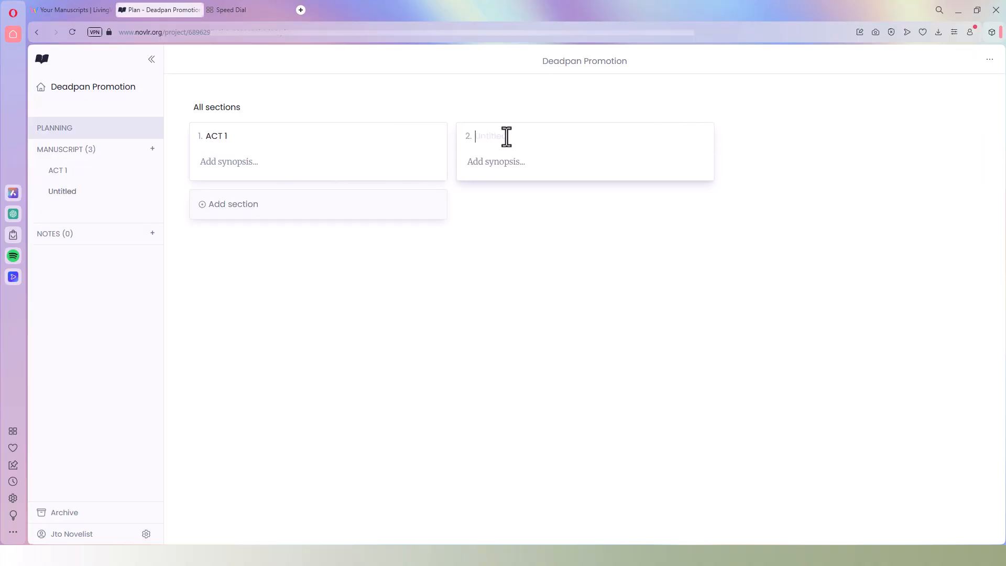
left_click_drag(473, 139, 529, 141)
left_click(510, 136)
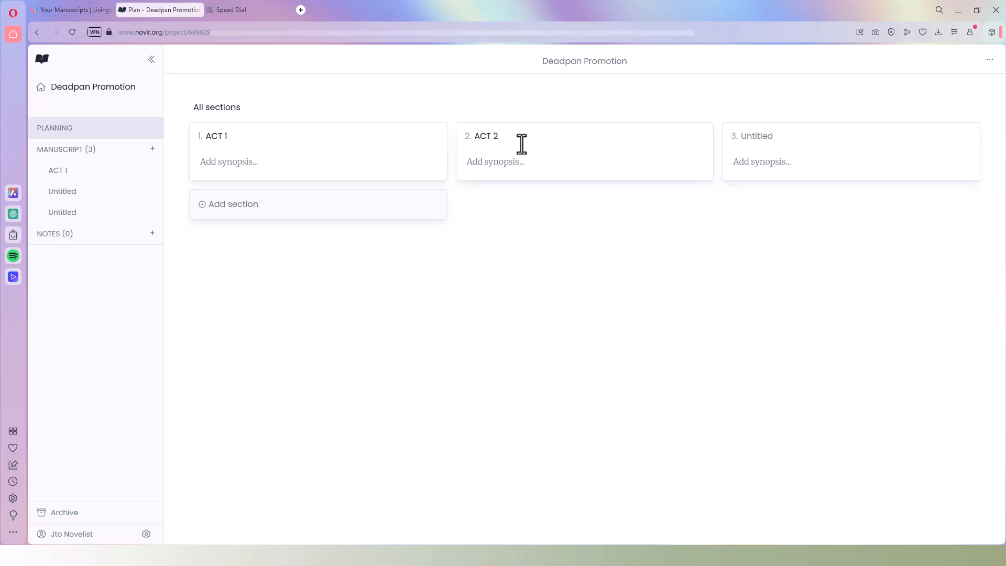
left_click(746, 137)
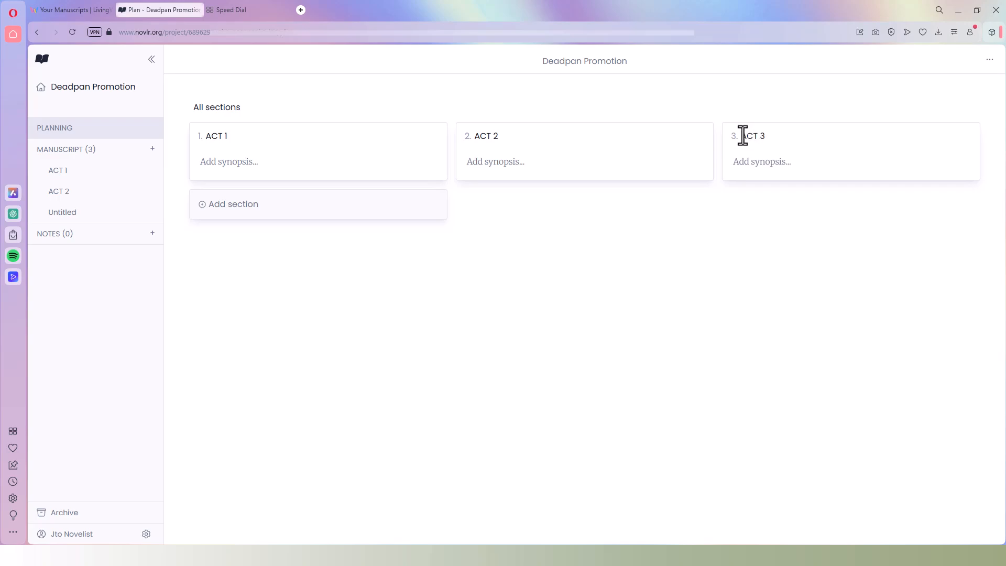
Step: Enter the synopses "Start with Ordinary world and inciting action" for ACT 1, "Middle" for ACT 2 and "End" for ACT 3
left_click(636, 164)
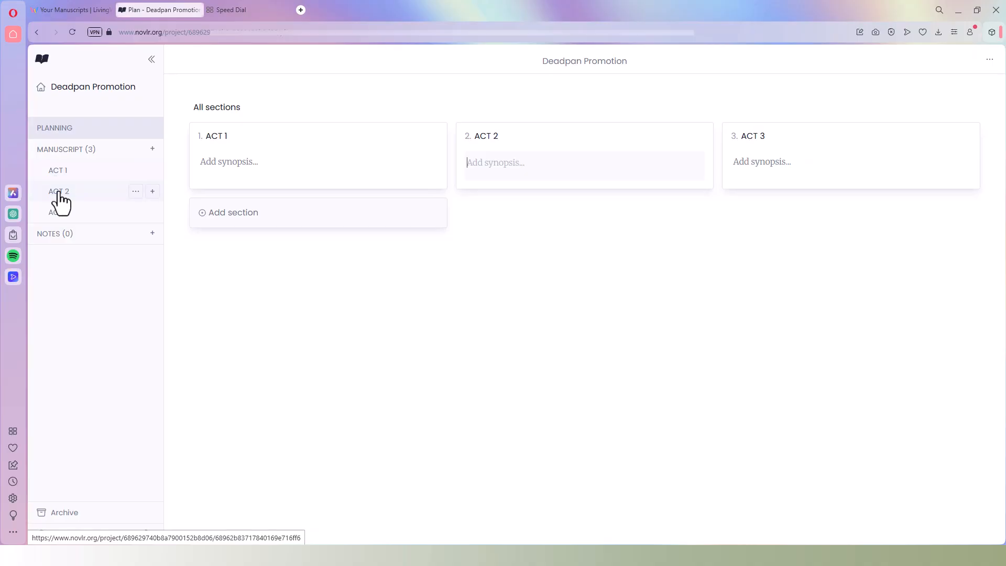
left_click(218, 165)
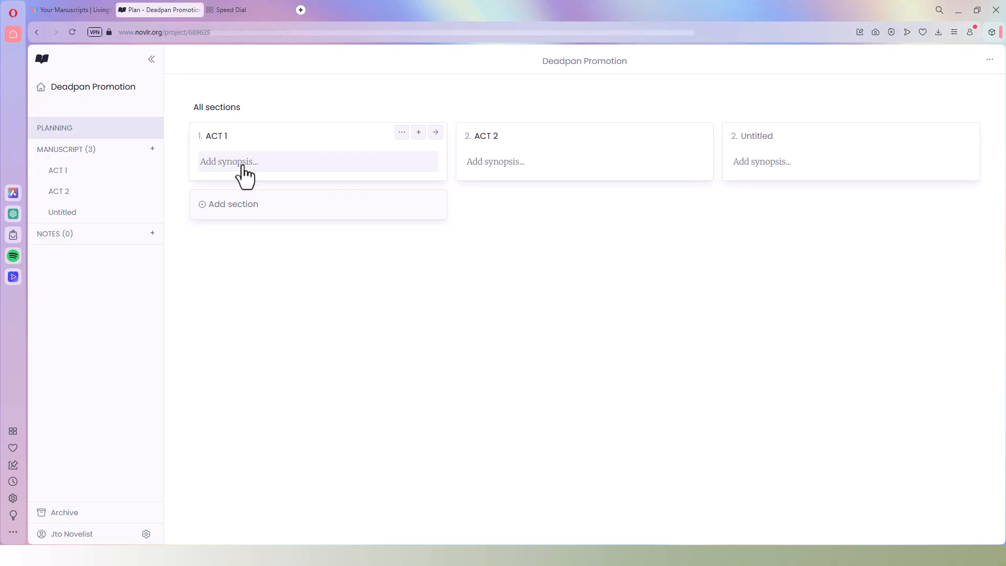
left_click(246, 167)
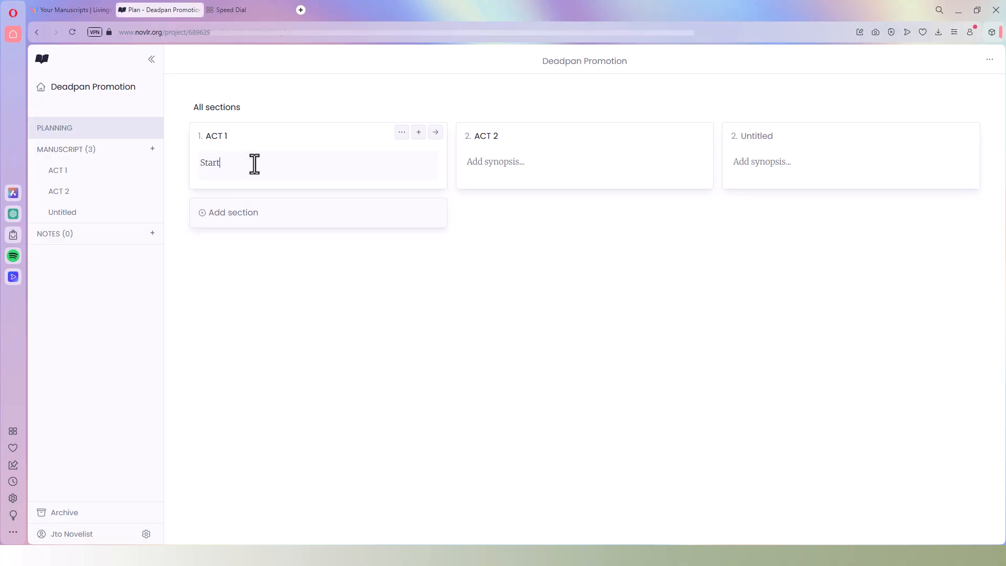
type("Start with Ordinary world and inciting action")
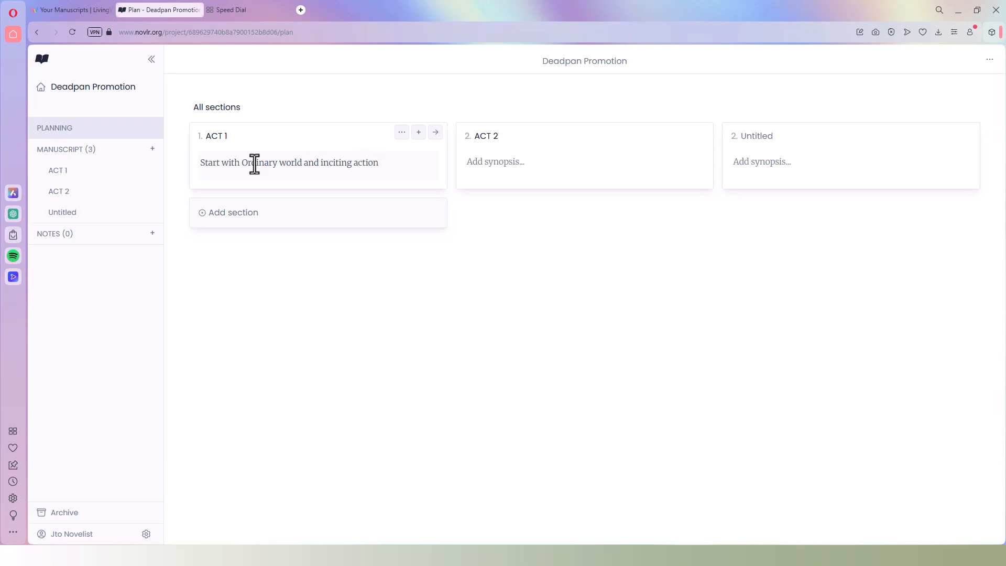
left_click(518, 164)
type("Middle")
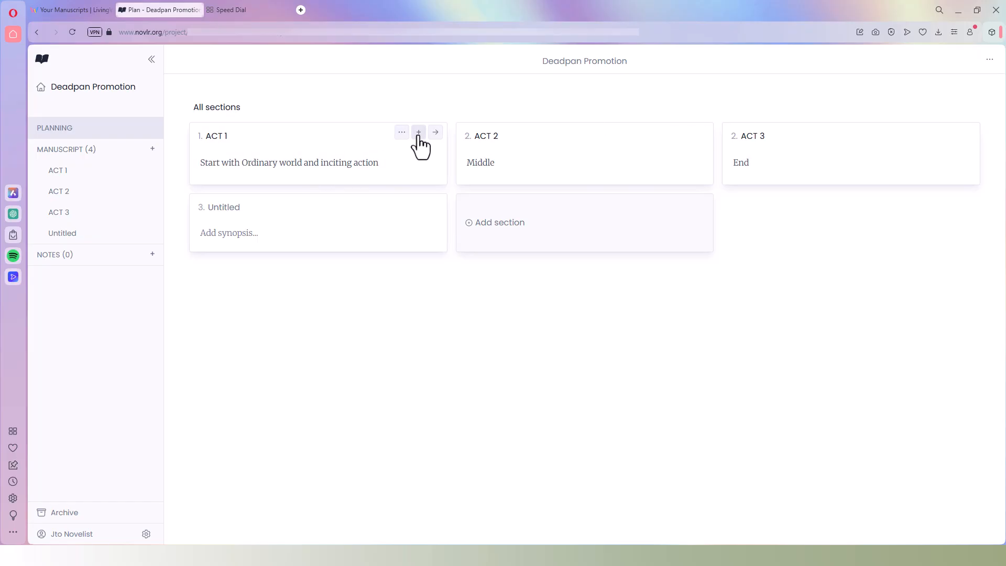
Step: Check the export and archive options of ACT 1, and add a nested section to it
left_click(401, 132)
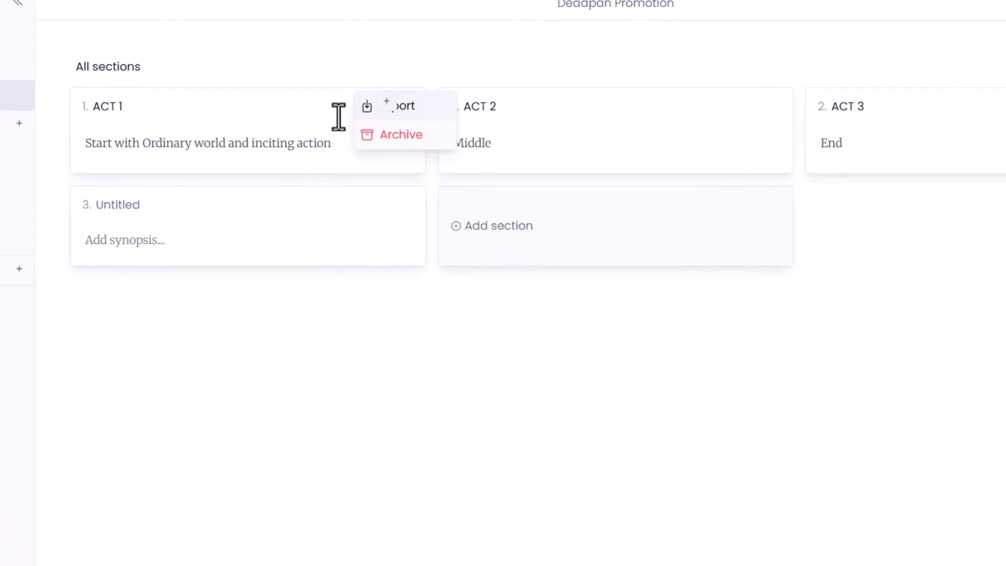
left_click(379, 164)
left_click(387, 109)
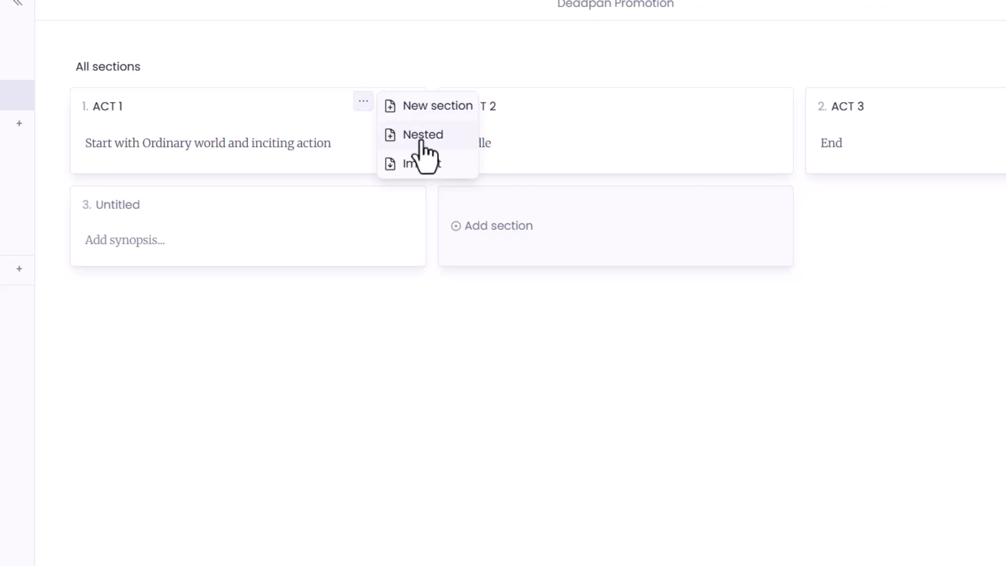
left_click(422, 138)
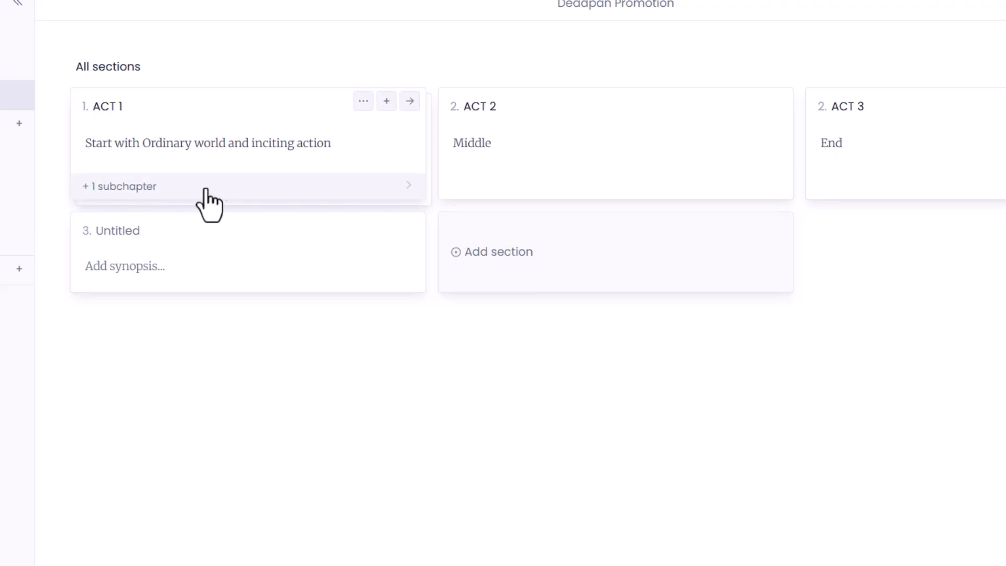
Step: Inside ACT 1, add further subchapters and title the first two Opening and Inciting incident
left_click(173, 190)
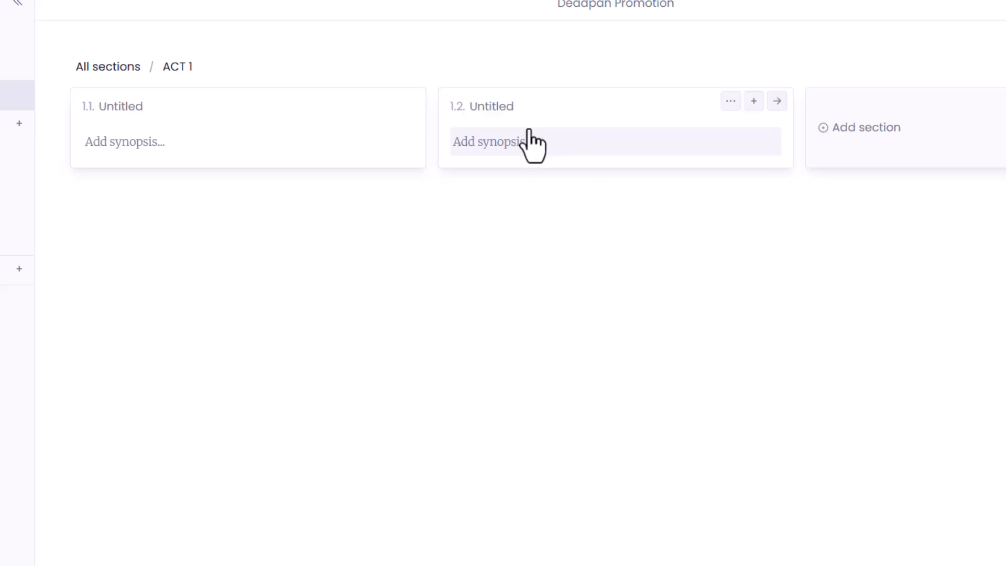
mouse_move(353, 112)
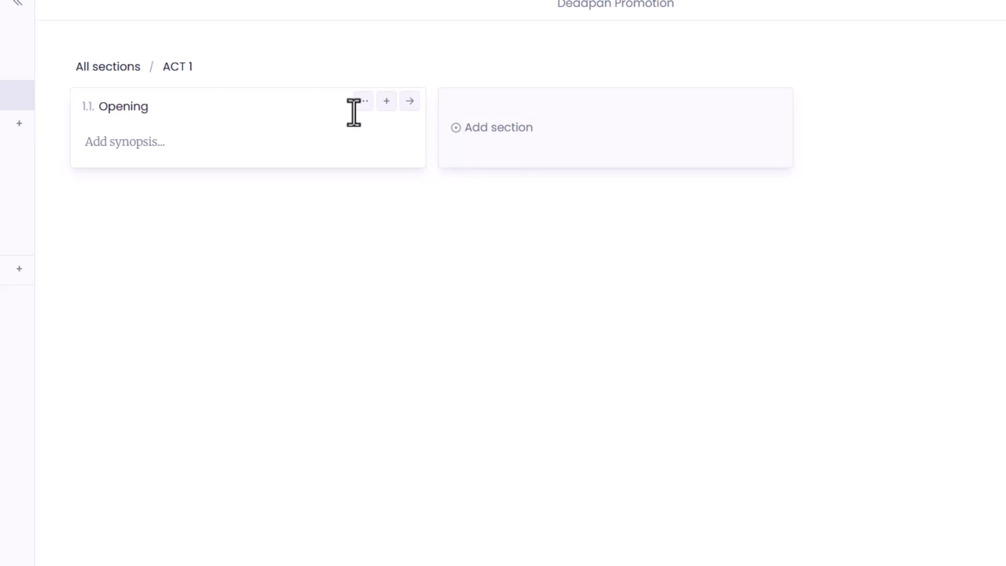
left_click(392, 107)
left_click(423, 110)
left_click(467, 109)
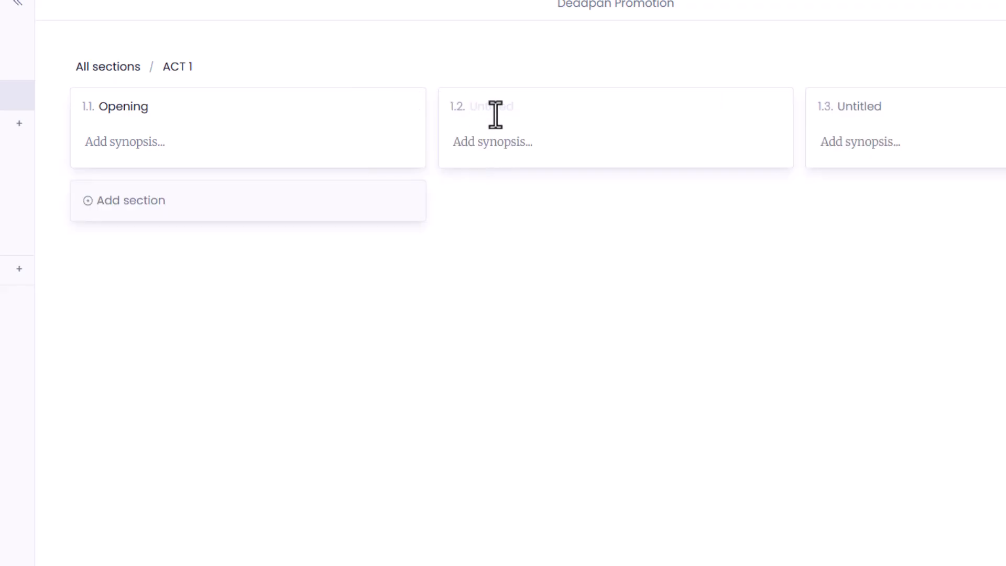
type("Inciting incident")
Step: Open the Opening subchapter's writing page and return to the planning board with all sections
mouse_move(372, 124)
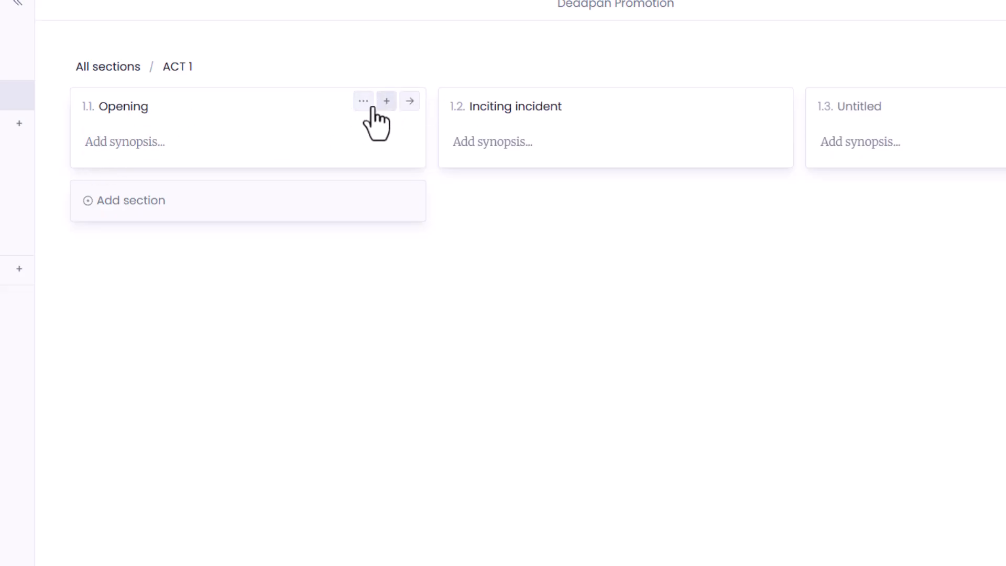
left_click(410, 103)
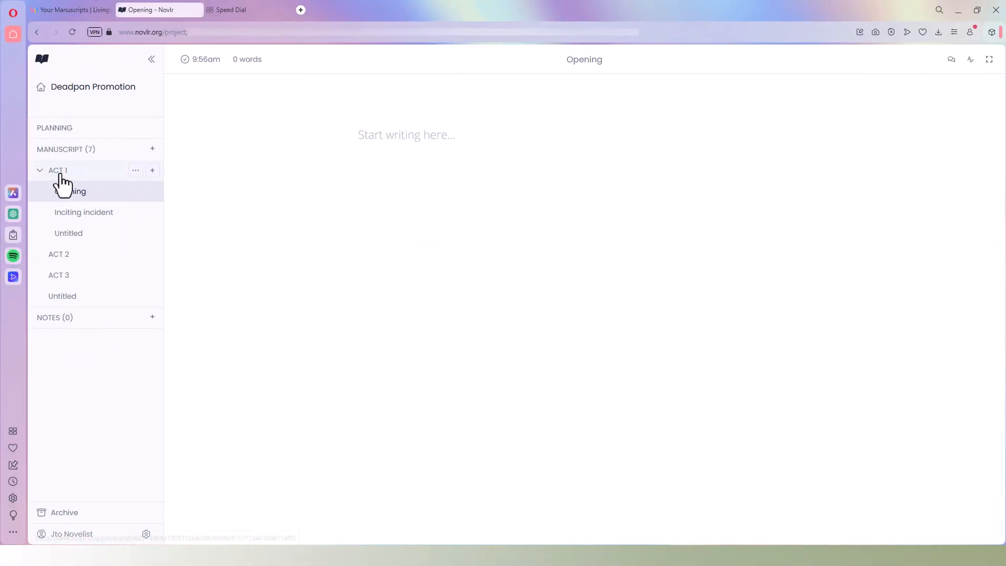
left_click(53, 132)
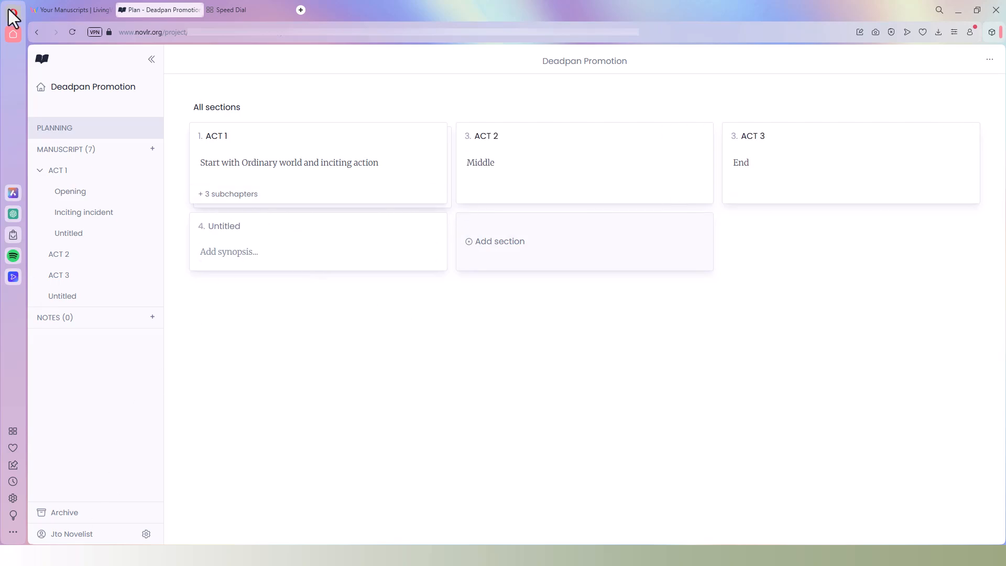
Step: Switch to LivingWriter, open the Deadpan Promotion manuscript and view its Standard Grid planning board
left_click(52, 11)
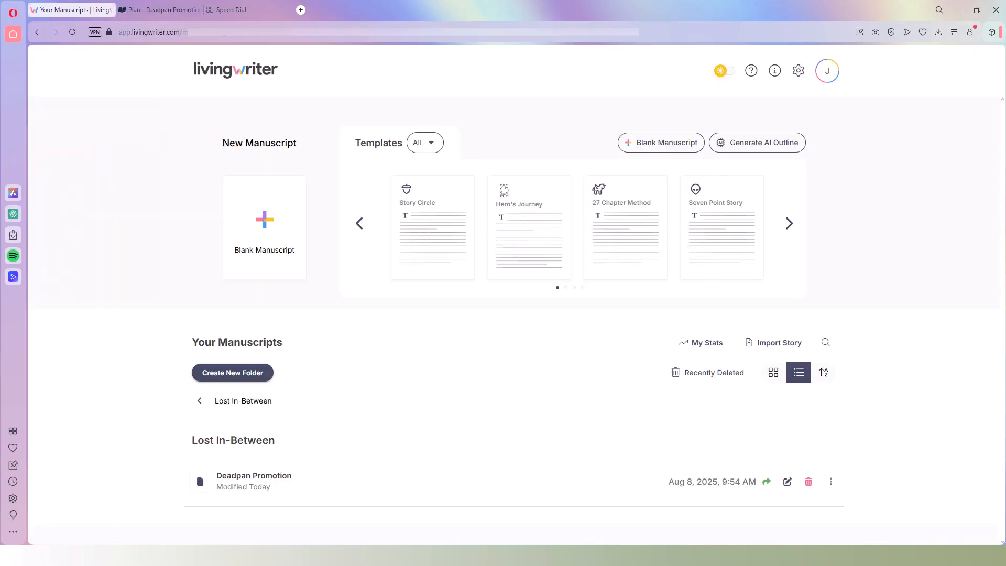
left_click(249, 480)
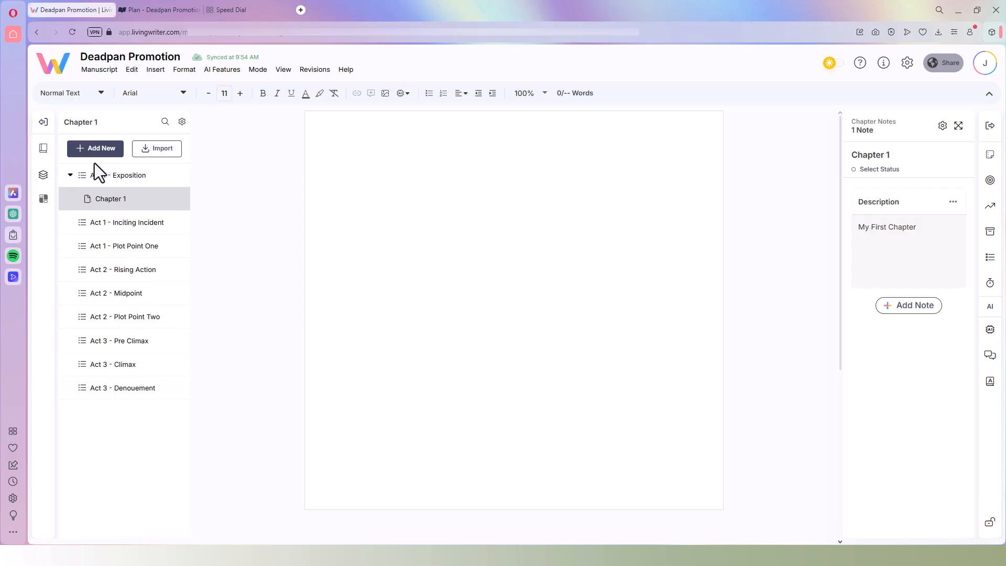
left_click(45, 201)
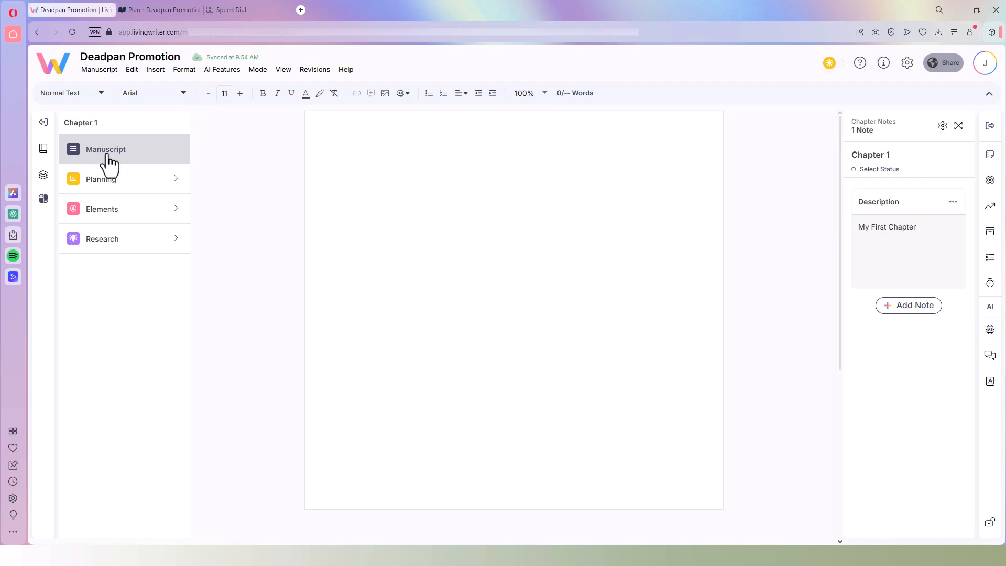
left_click(113, 181)
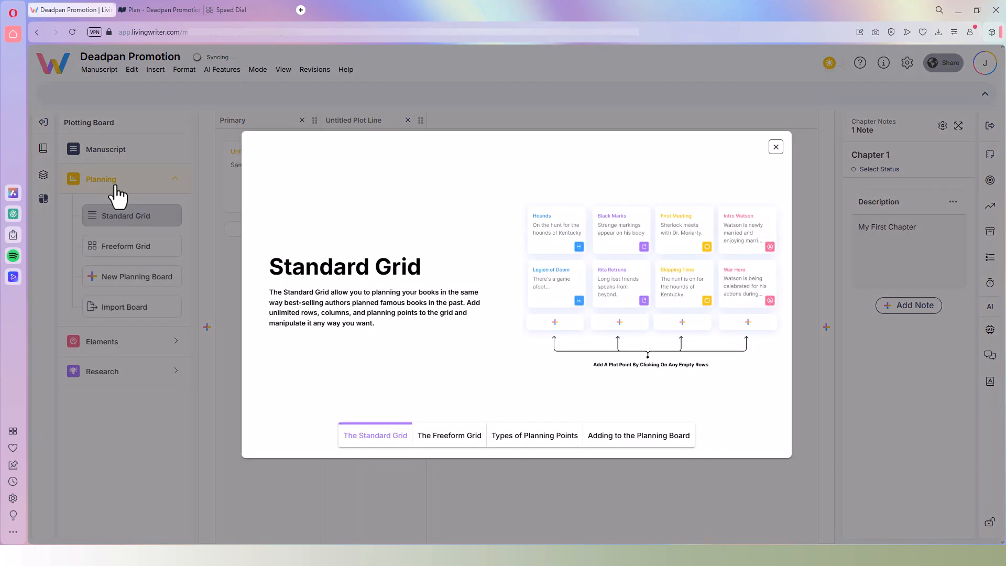
left_click(776, 148)
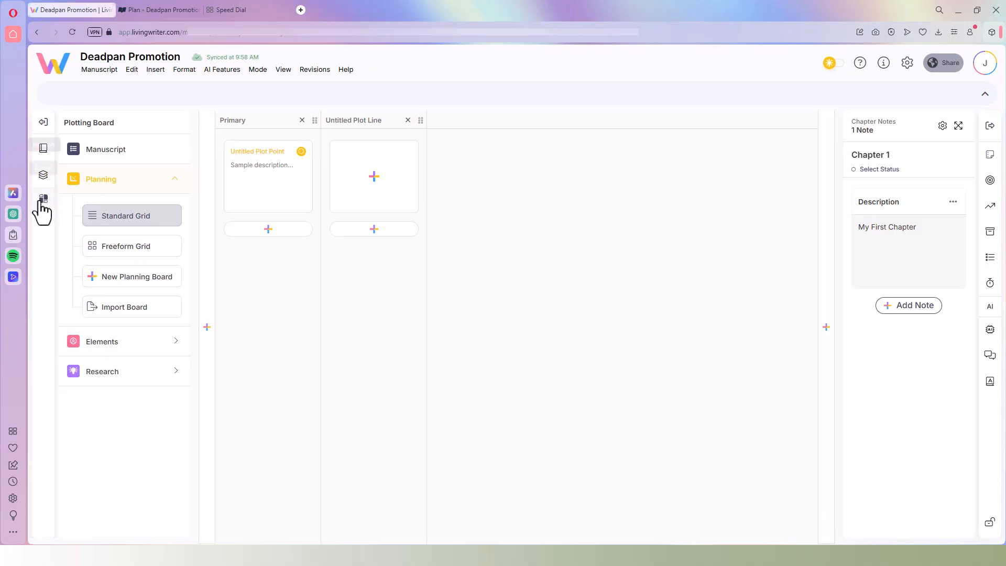
left_click(175, 180)
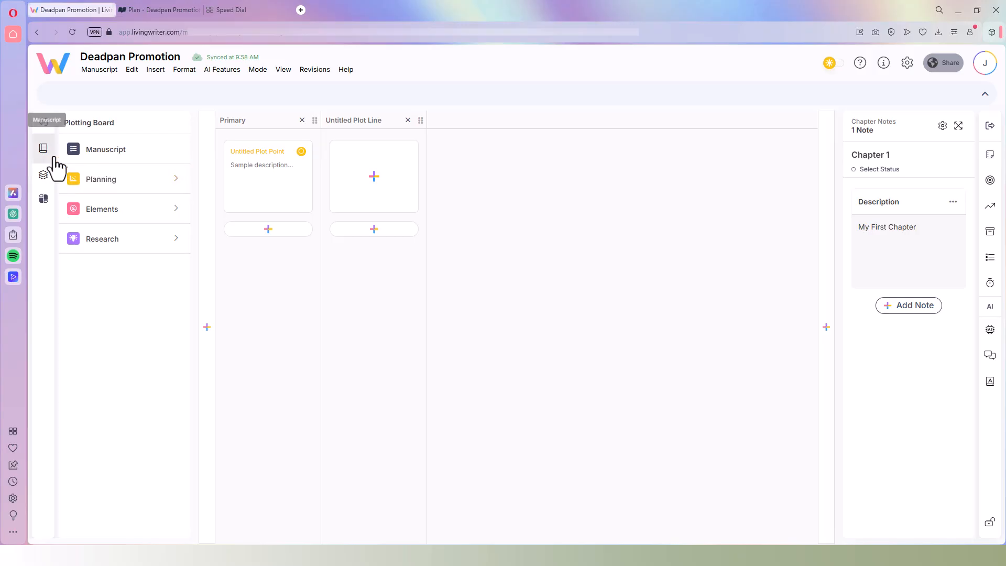
Step: View the act outlines on the manuscript board, reopen Chapter 1 and bring back the list of boards
left_click(86, 153)
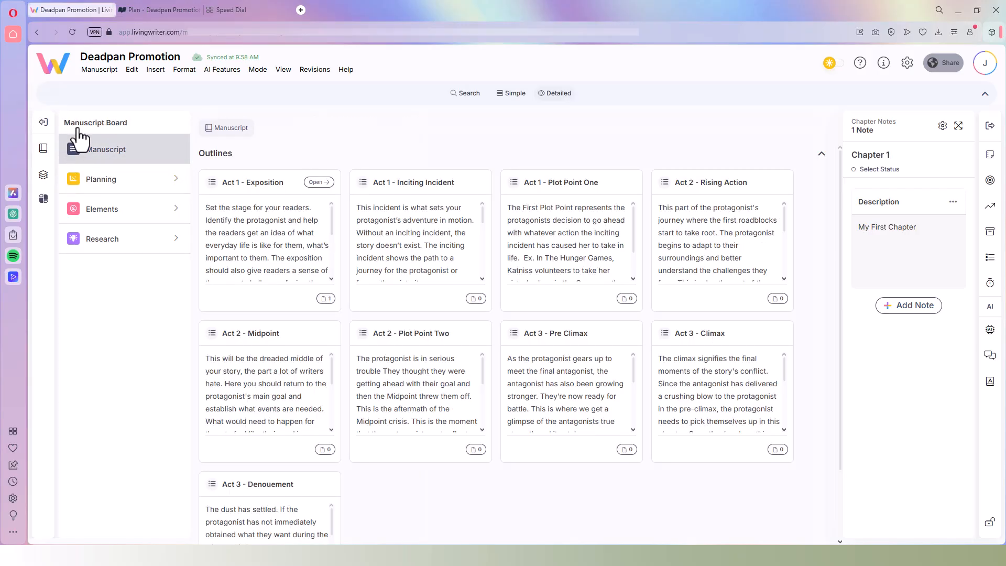
left_click(42, 152)
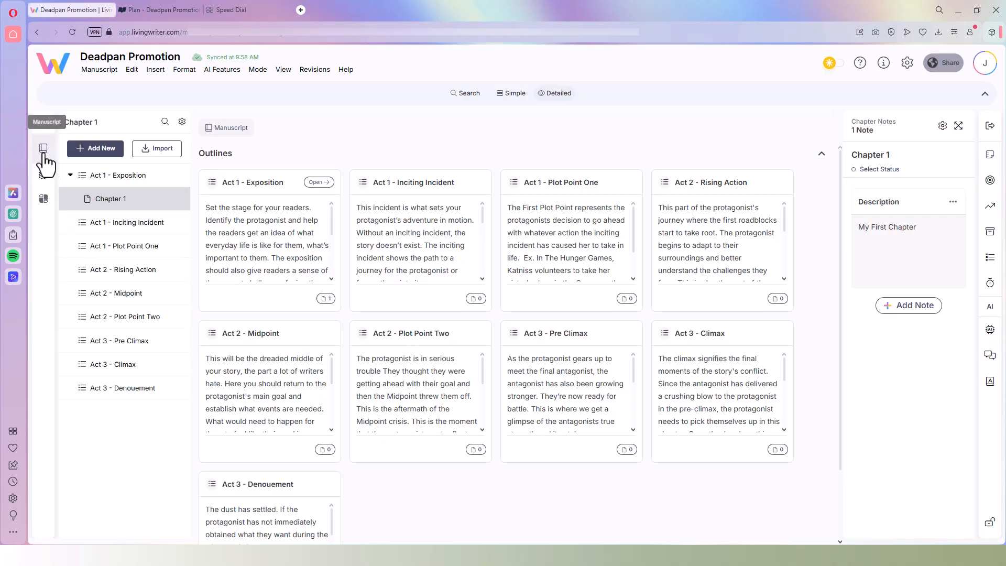
left_click(108, 202)
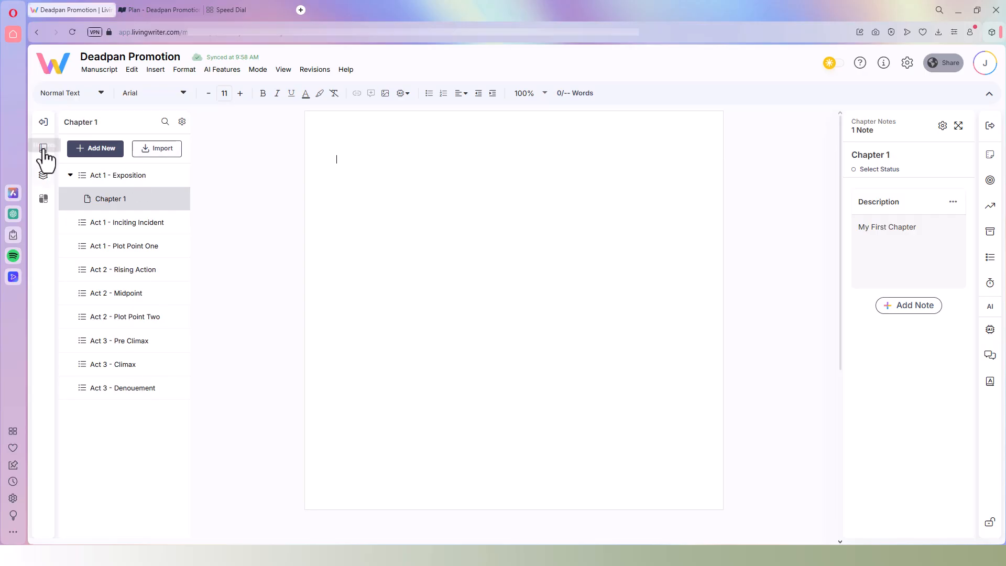
left_click(45, 173)
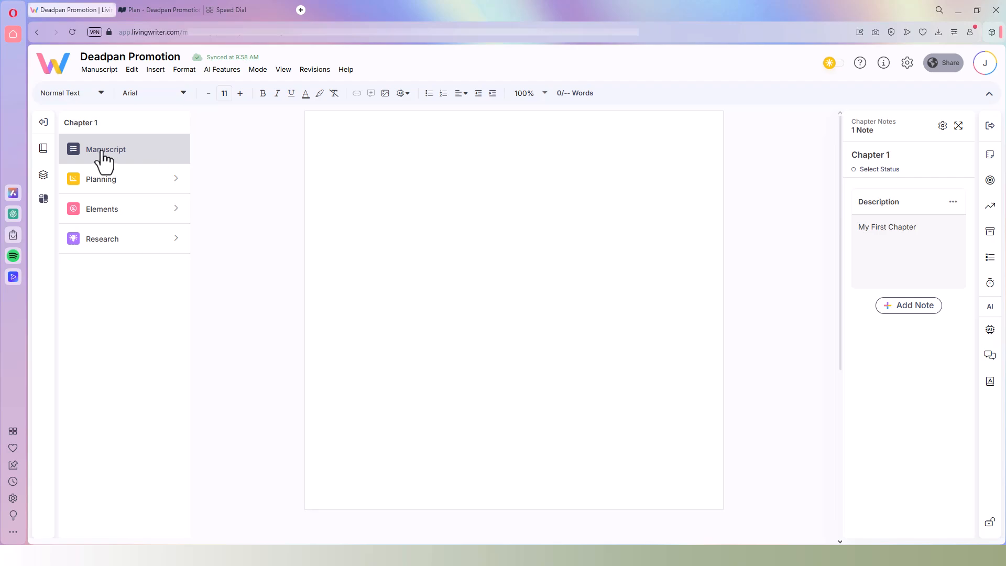
Step: From the manuscript board, open the Act 1 - Exposition outline and create a chapter titled Chapter 2 in it
left_click(169, 162)
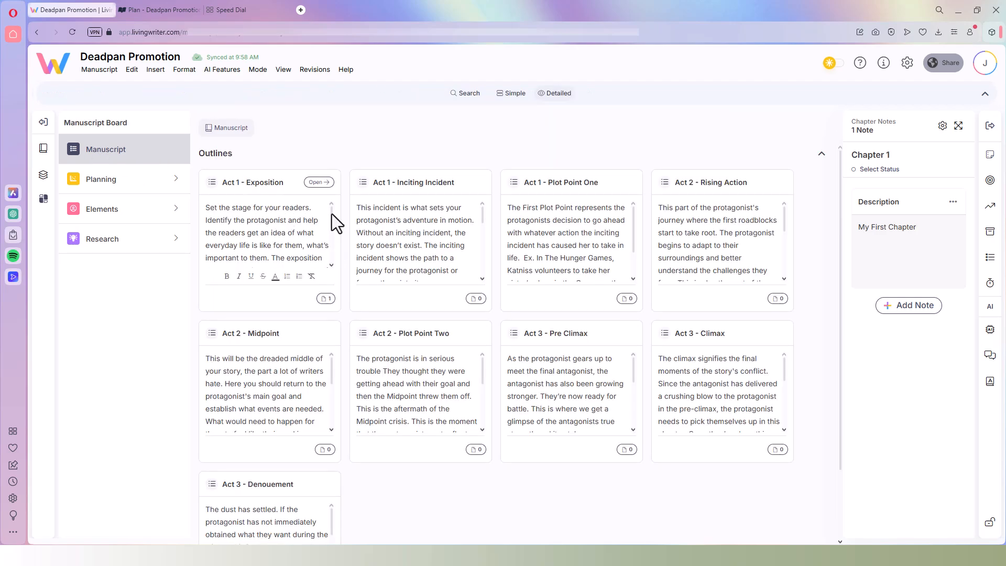
scroll(333, 218, "down", 5)
scroll(326, 253, "up", 5)
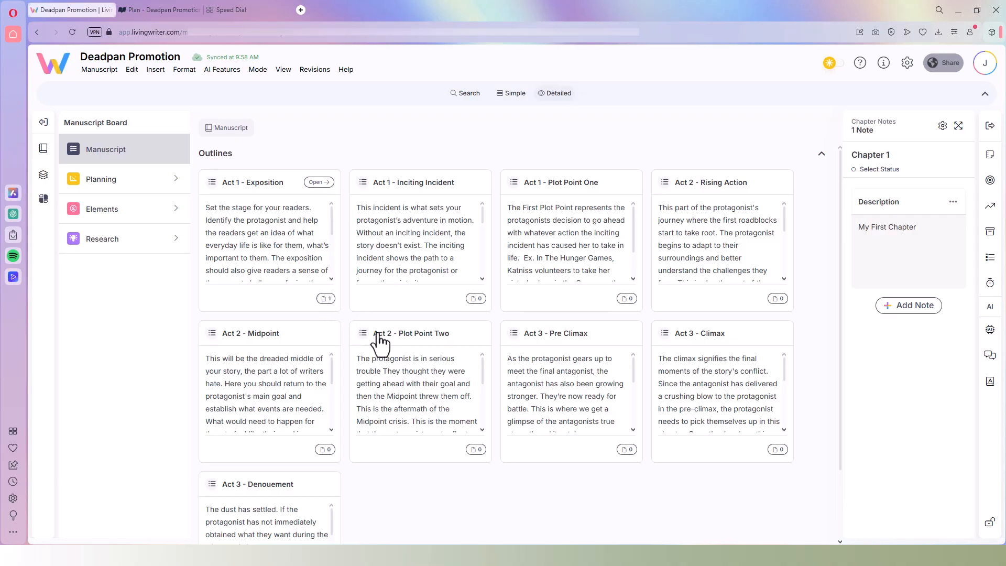
left_click(318, 182)
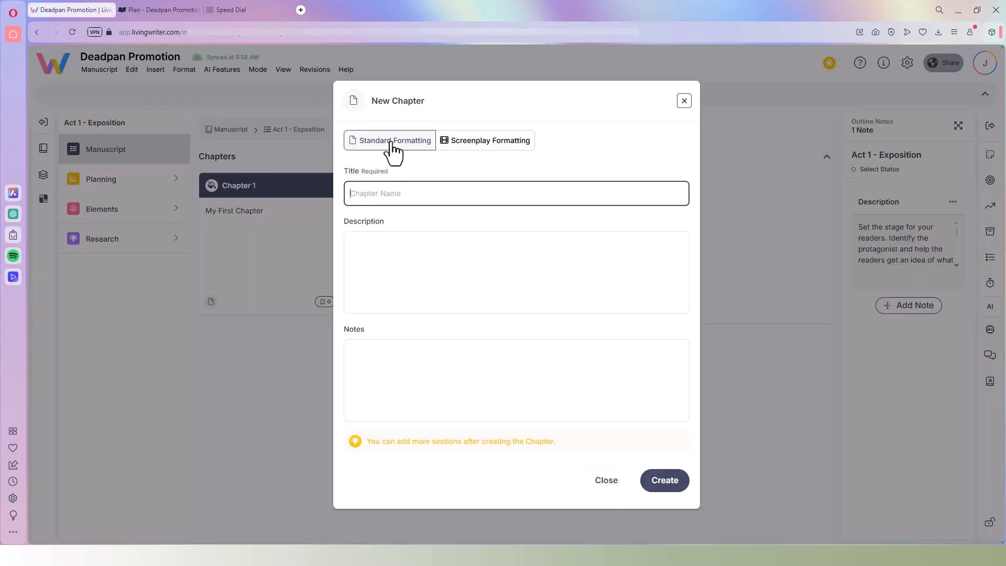
type("Chapter 2")
left_click(671, 484)
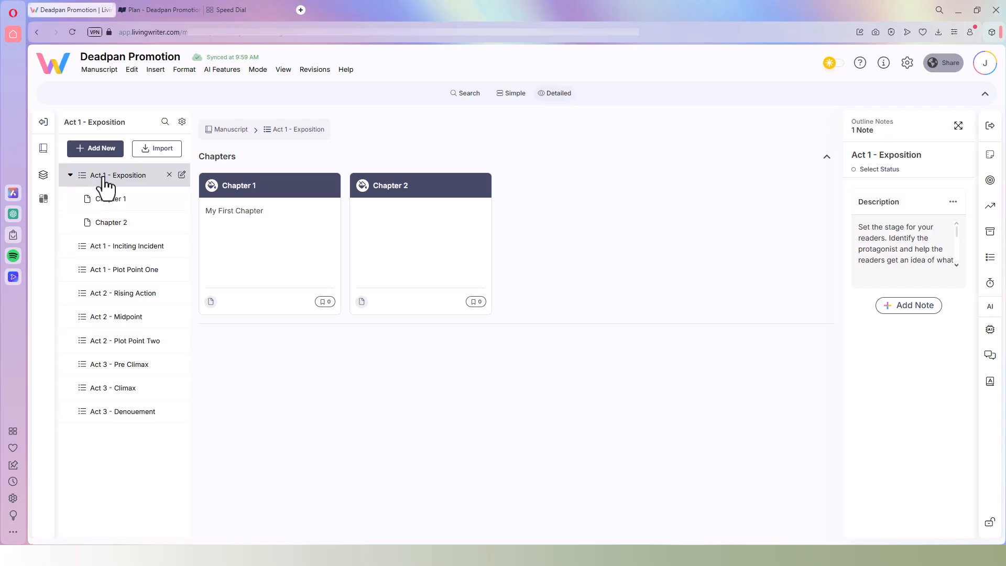
Step: Add a new chapter titled Chapter X to the Act 1 - Plot Point One outline
right_click(123, 270)
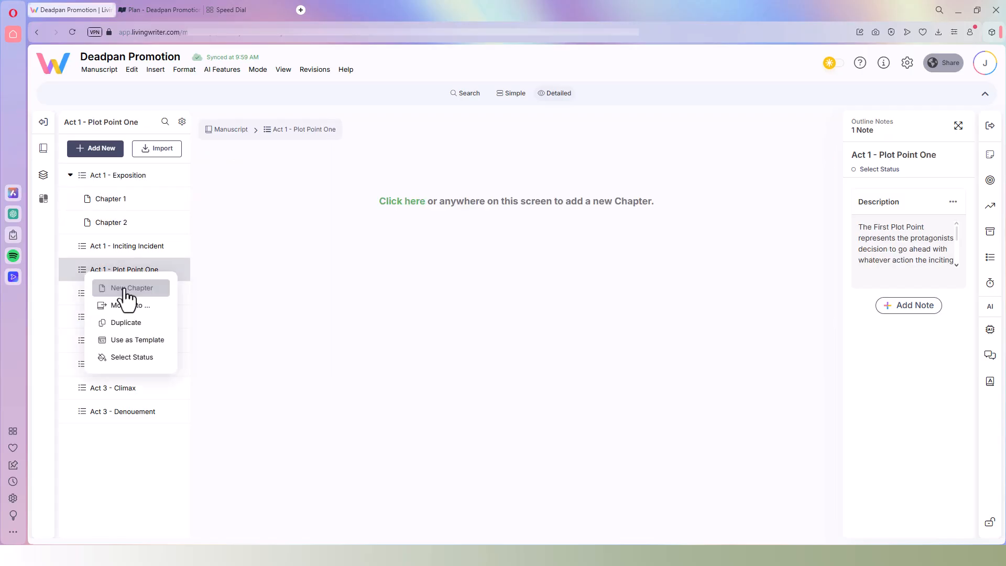
left_click(126, 288)
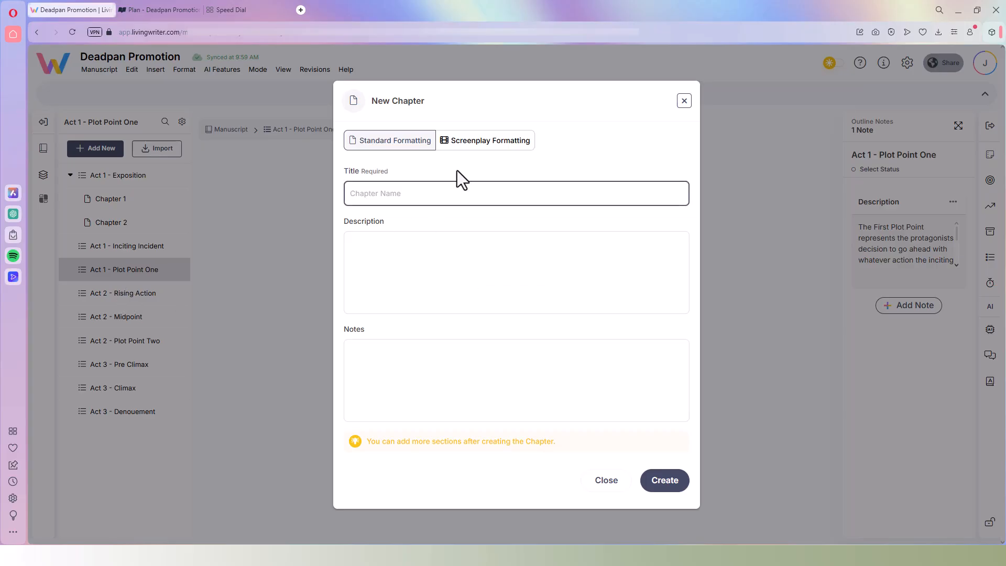
type("Chapter X")
left_click(665, 482)
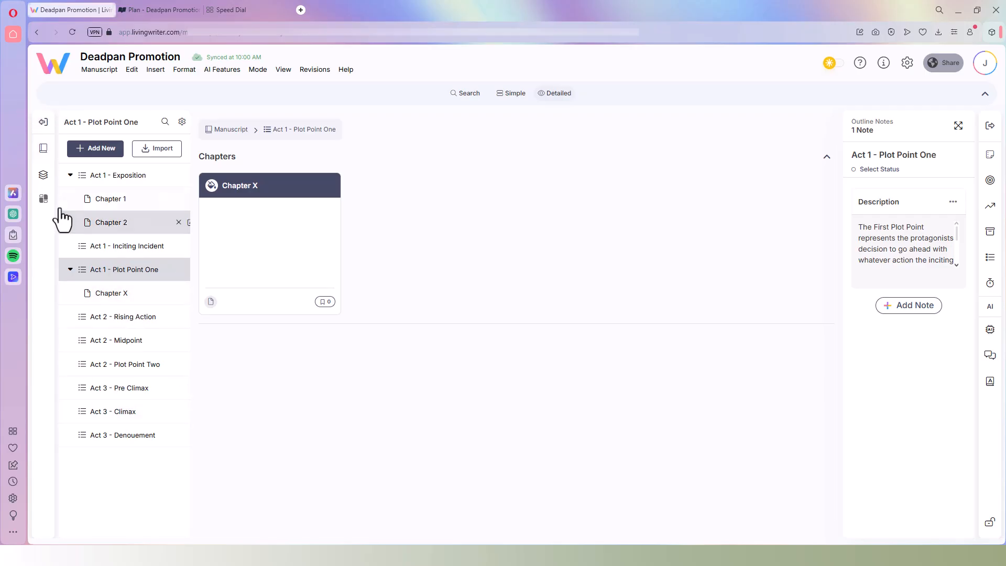
Step: Return to the manuscript board and look over all act outlines and their chapter counts
left_click(43, 200)
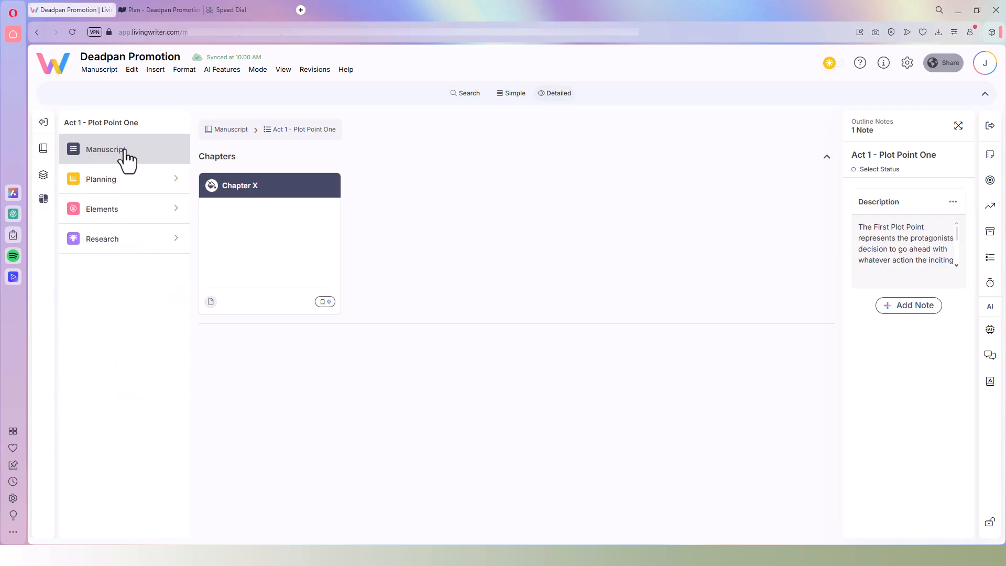
left_click(231, 131)
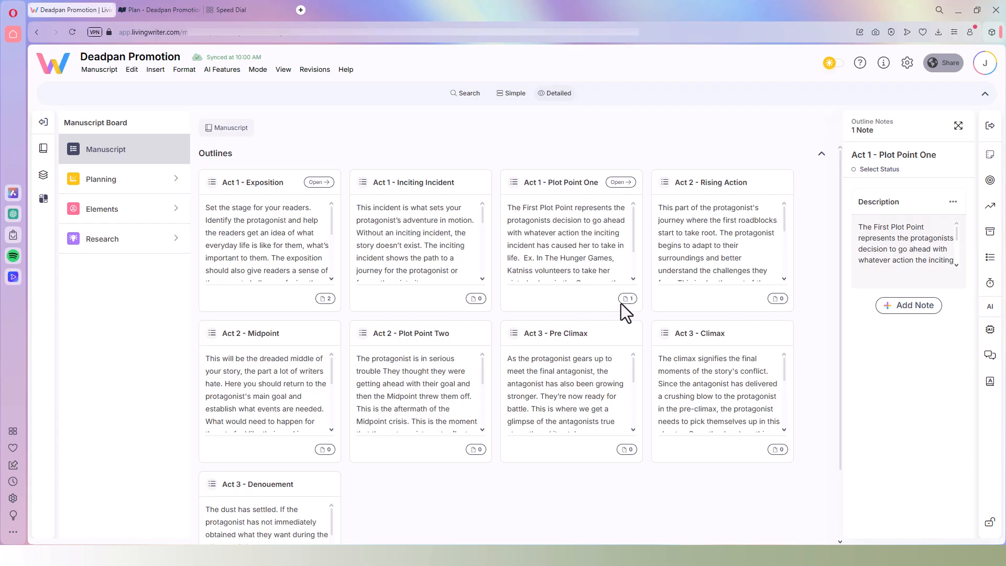
scroll(626, 297, "down", 2)
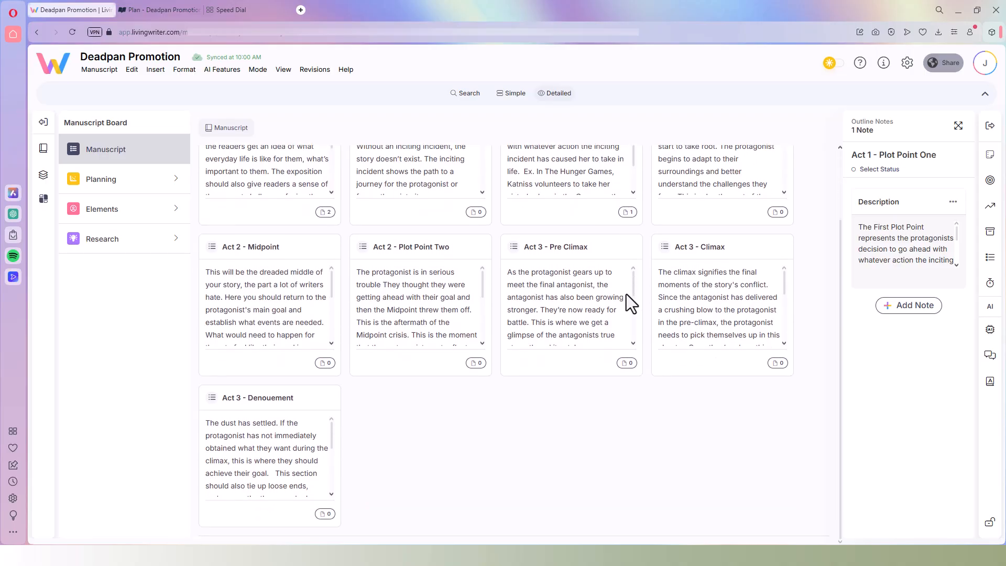
scroll(809, 274, "up", 2)
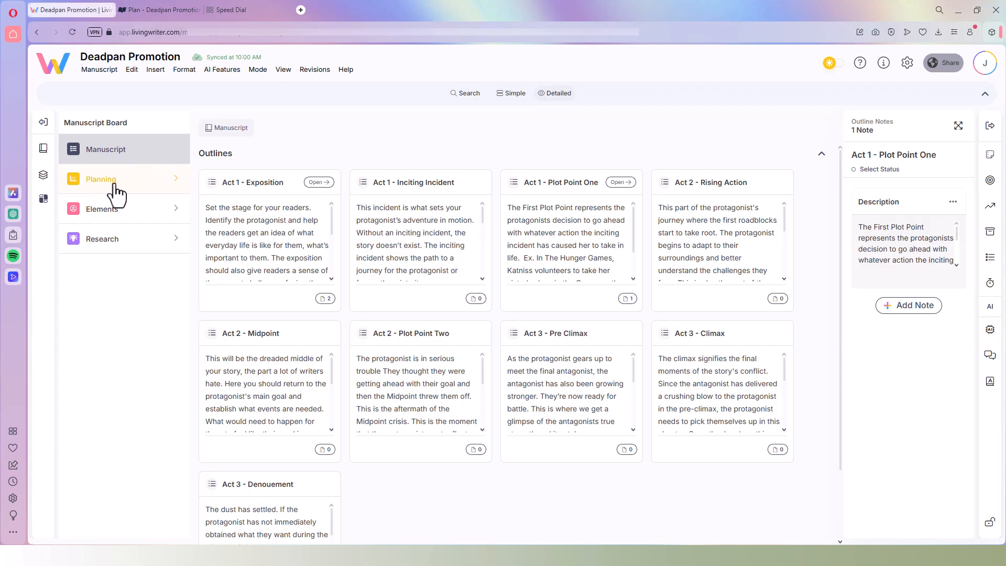
Step: On the Freeform Grid planning board, create an Element planning point with title ddd and description ddd
left_click(176, 180)
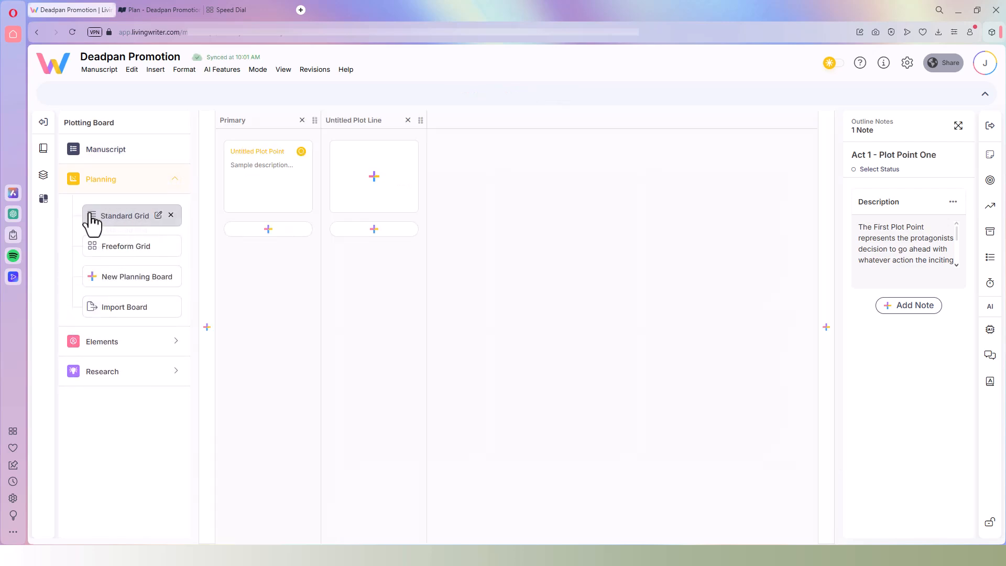
left_click(94, 250)
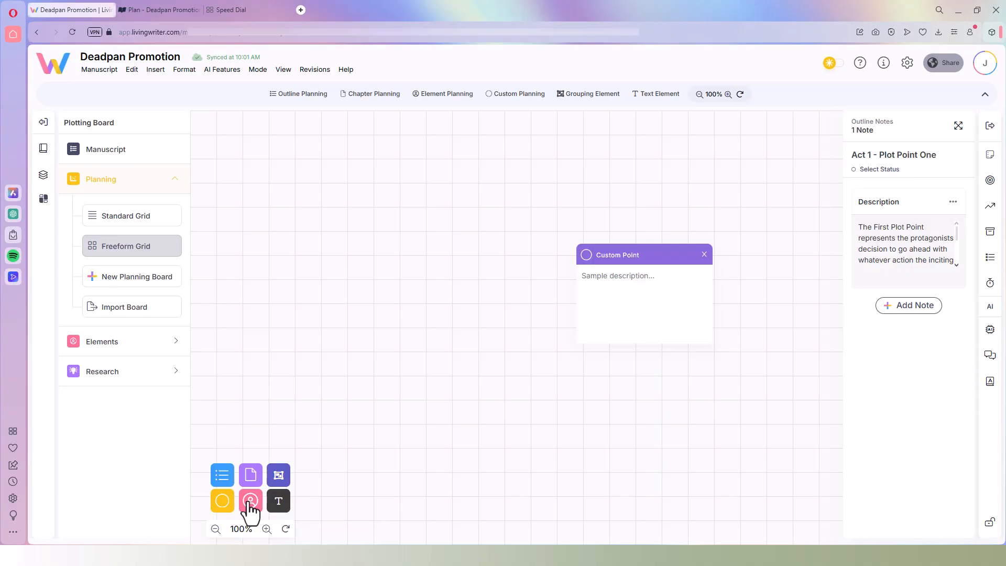
left_click_drag(269, 494, 353, 340)
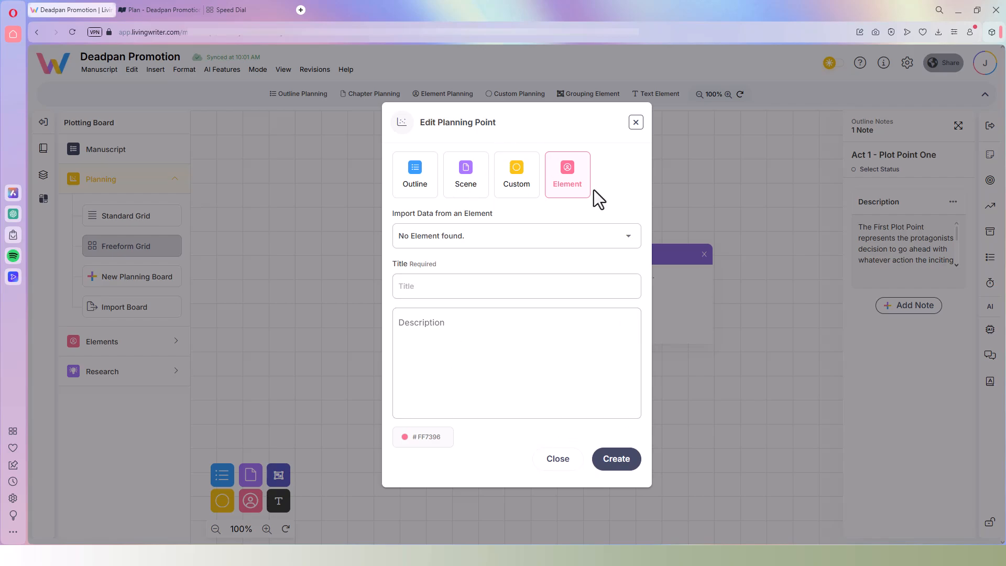
left_click(620, 472)
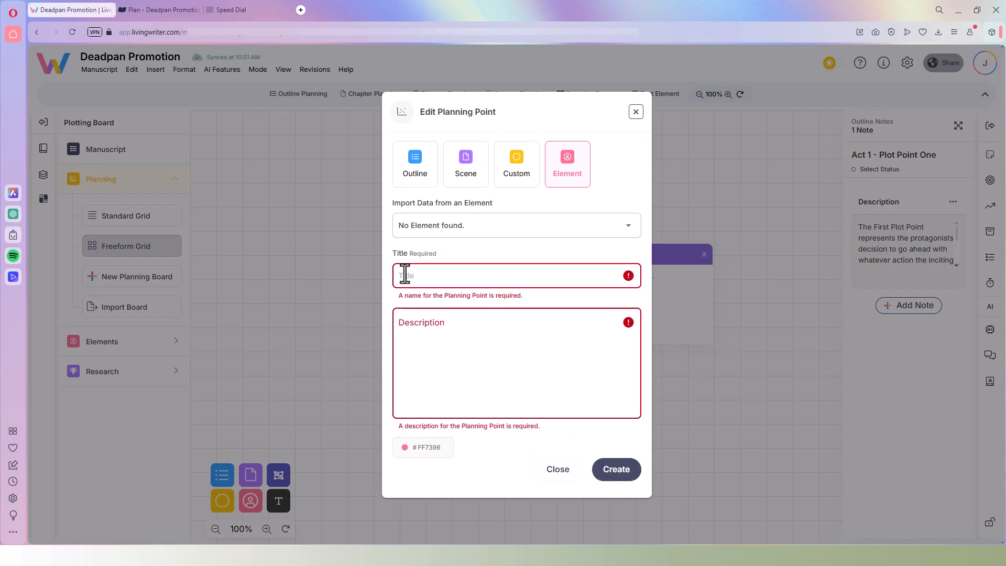
left_click(431, 278)
type("ddd")
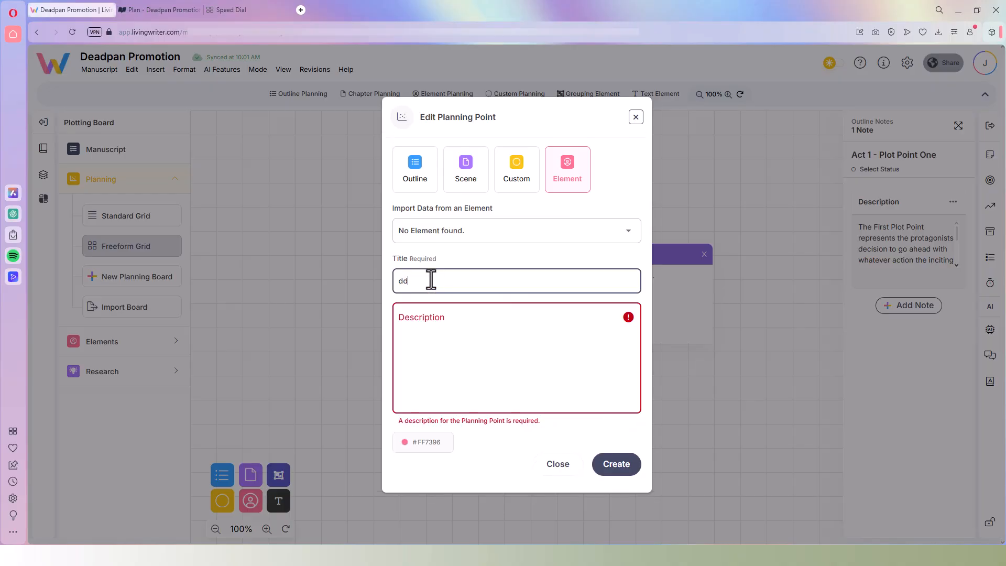
left_click(425, 331)
type("ddd")
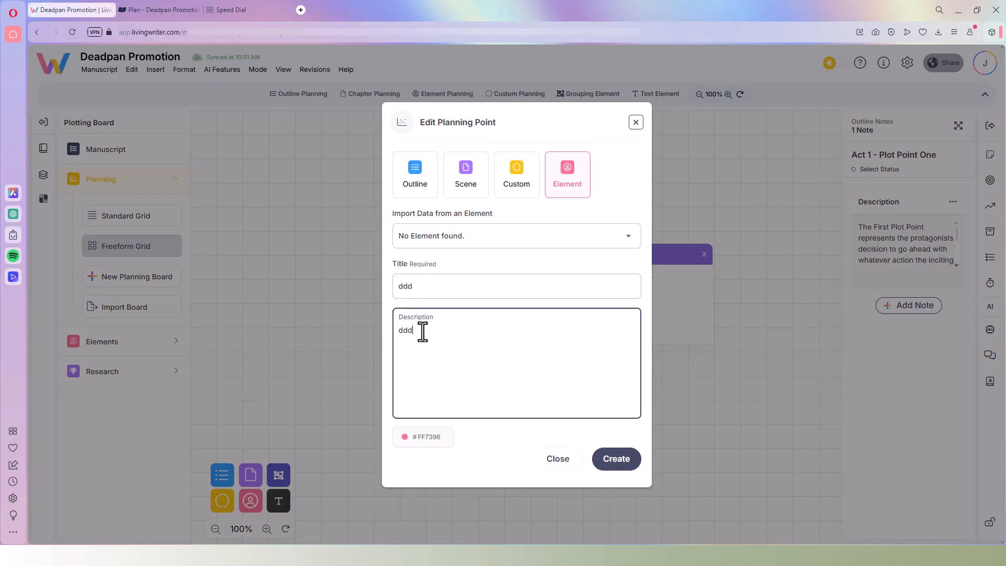
left_click(617, 472)
Step: Connect the ddd element to the Custom Point and rearrange both cards, with ddd below the Custom Point
left_click_drag(401, 362, 376, 172)
left_click_drag(501, 300, 571, 299)
left_click_drag(360, 203, 469, 387)
left_click_drag(648, 250, 598, 181)
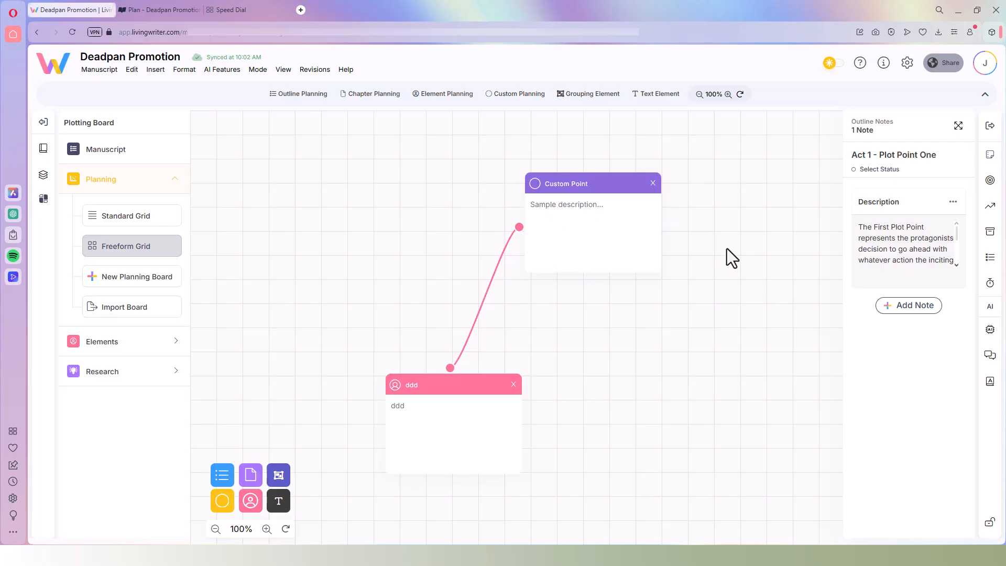
Step: Examine the connected planning points with the freeform board zoomed out to 60% and then enlarged again
left_click(699, 94)
left_click(700, 94)
left_click(699, 95)
left_click(699, 94)
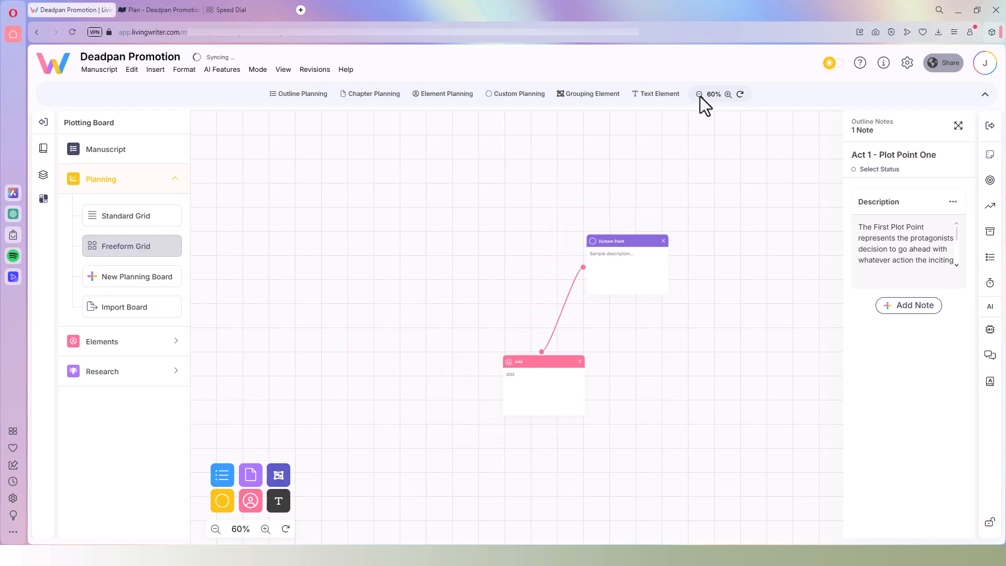
left_click(729, 95)
left_click(729, 95)
left_click(729, 95)
left_click(728, 95)
left_click(728, 94)
Step: Open the Standard Grid planning board and rename the untitled plot line Romance
left_click(123, 217)
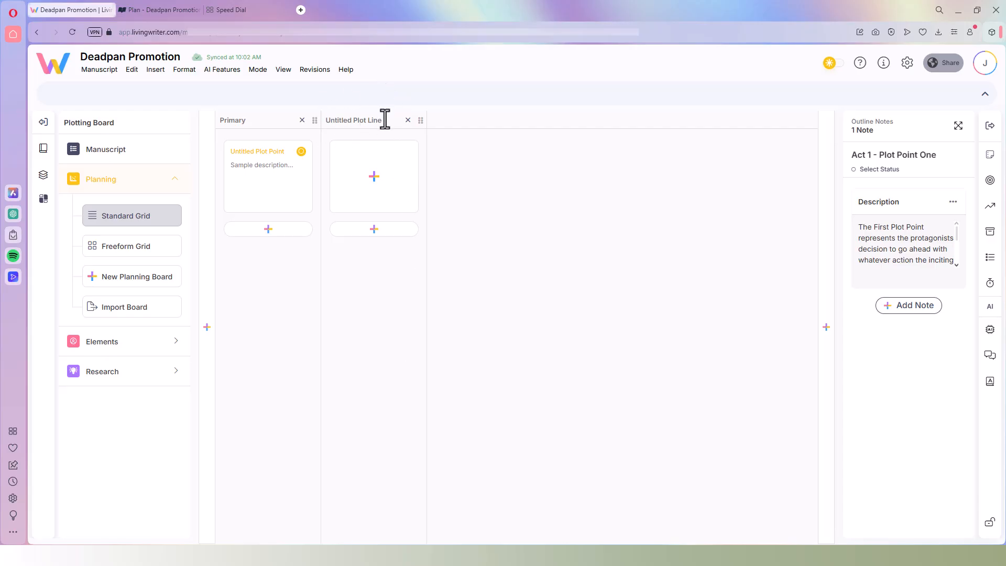
left_click_drag(386, 119, 326, 117)
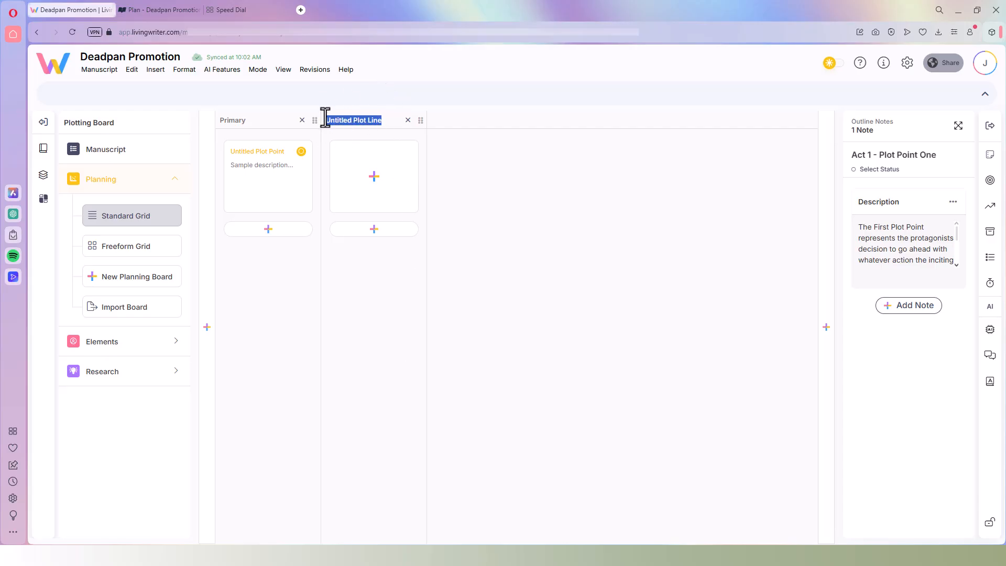
type("Romance")
Step: Add a planning line before the Primary line and name it Series
left_click(208, 327)
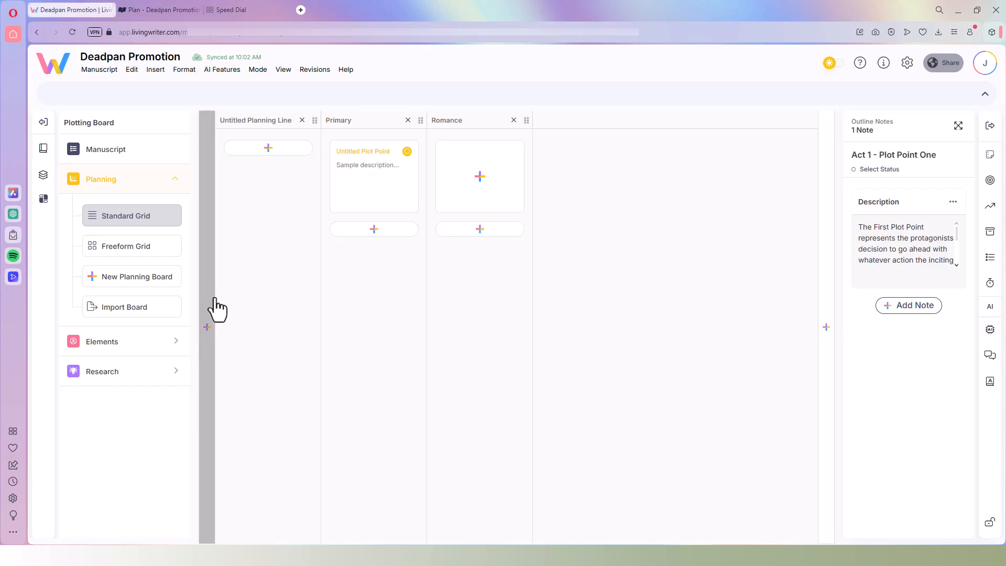
left_click_drag(289, 122, 220, 125)
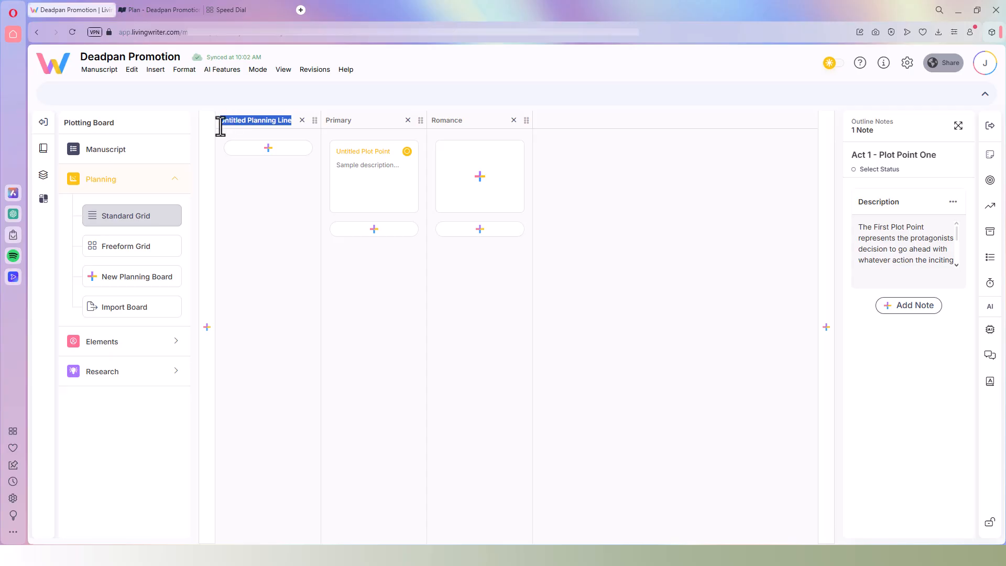
type("Series")
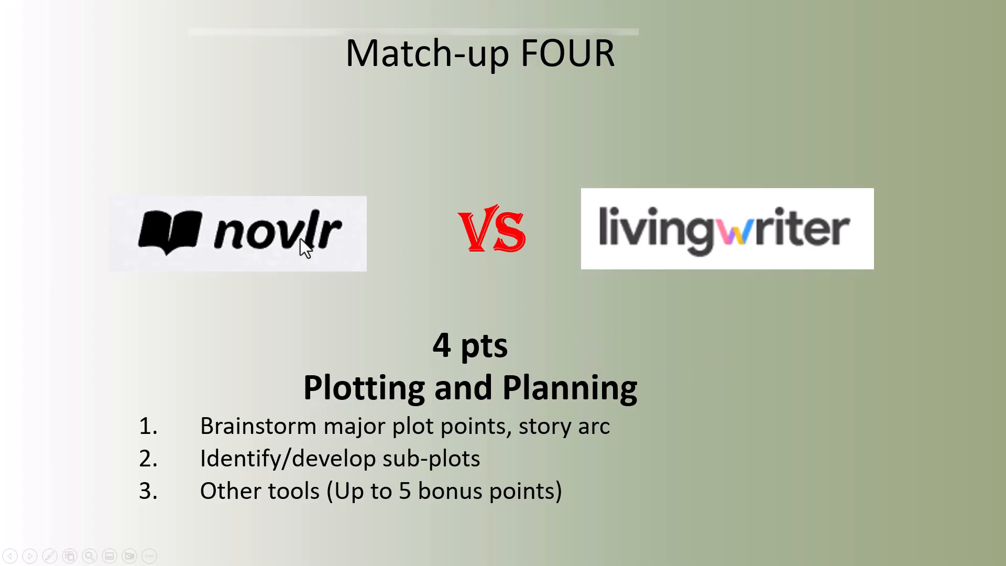
key("Right")
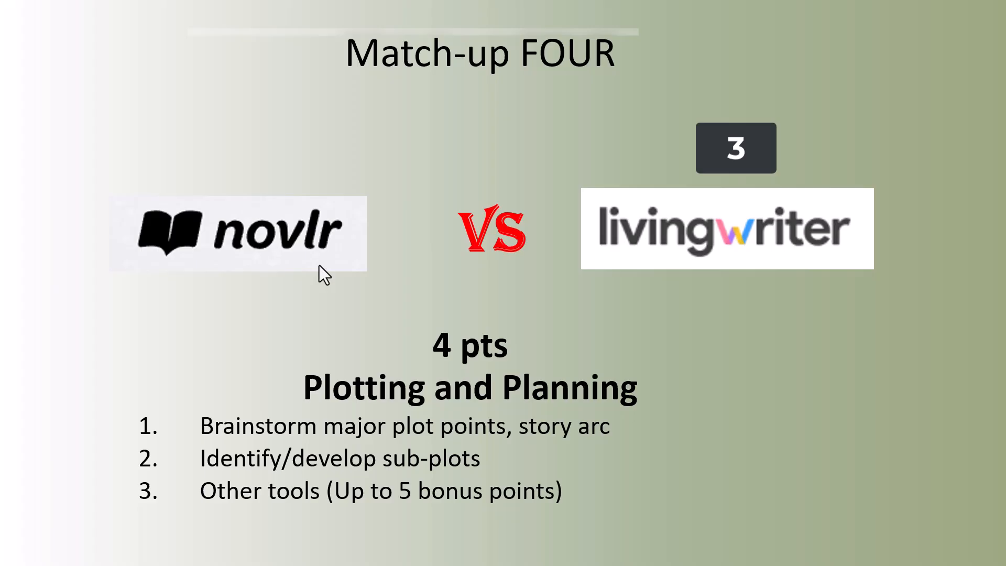
key("Right")
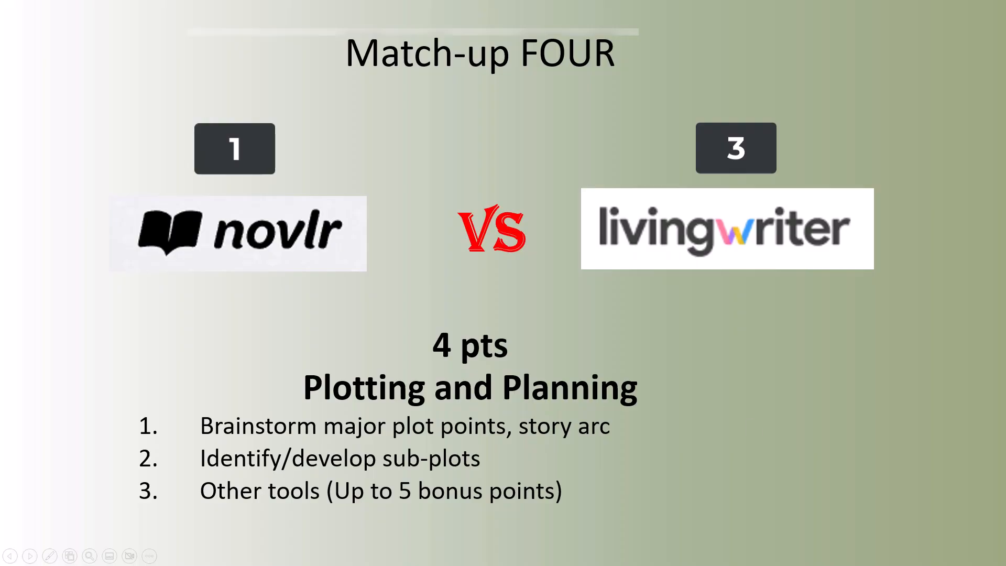
key("Right")
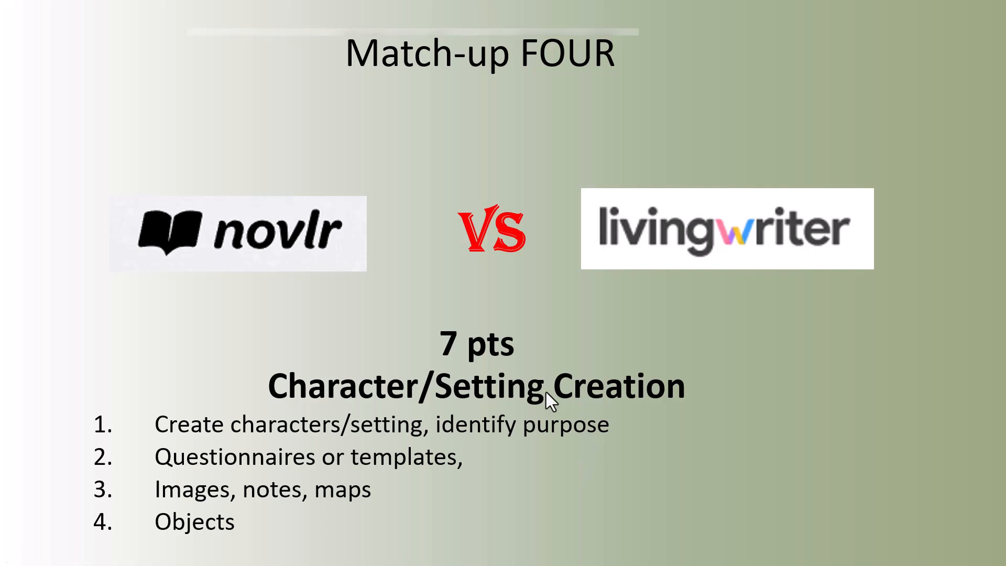
Step: Switch to Novlr, add a new note to the Deadpan Promotion project and title it Character List
key("alt+Tab")
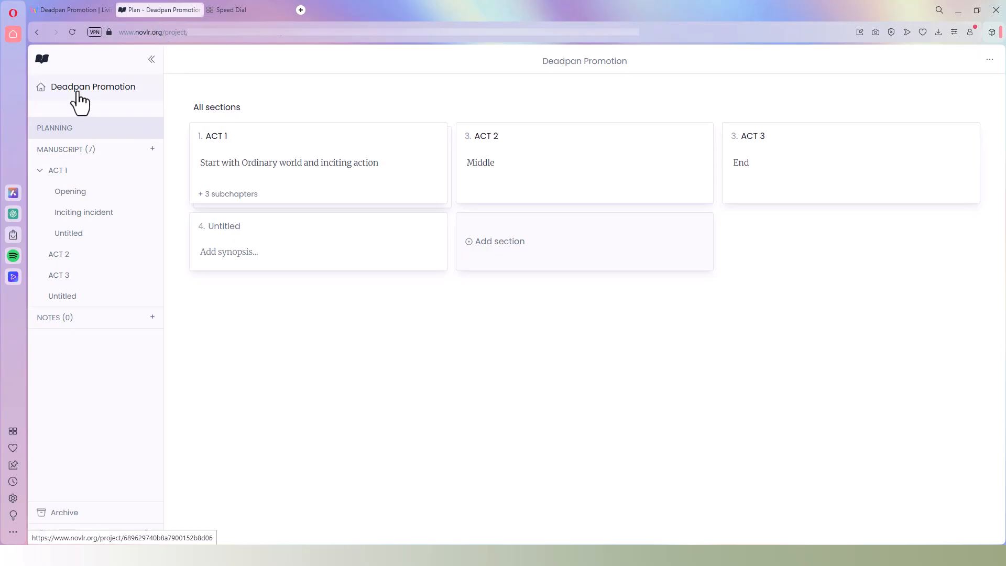
left_click(59, 170)
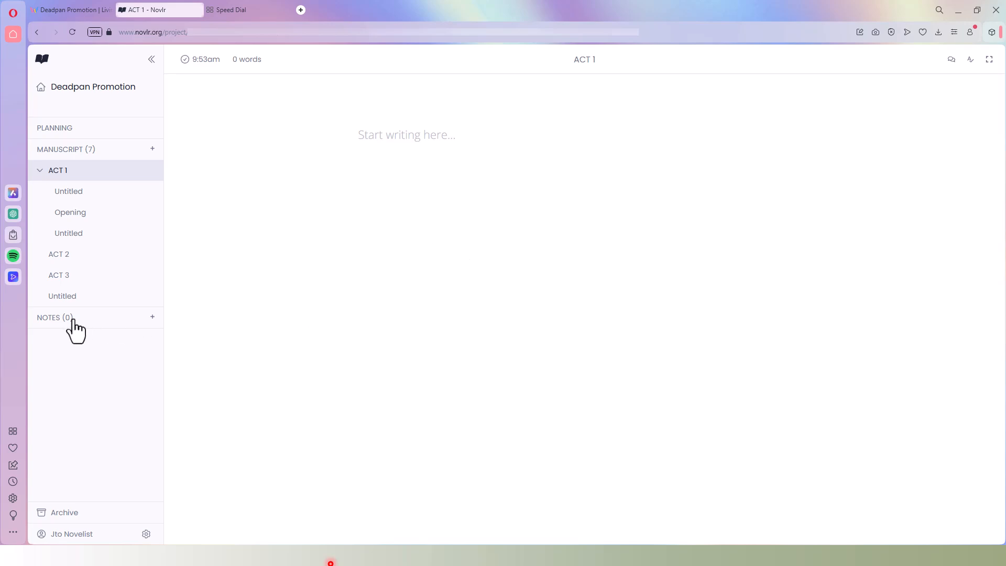
left_click(152, 317)
left_click(134, 321)
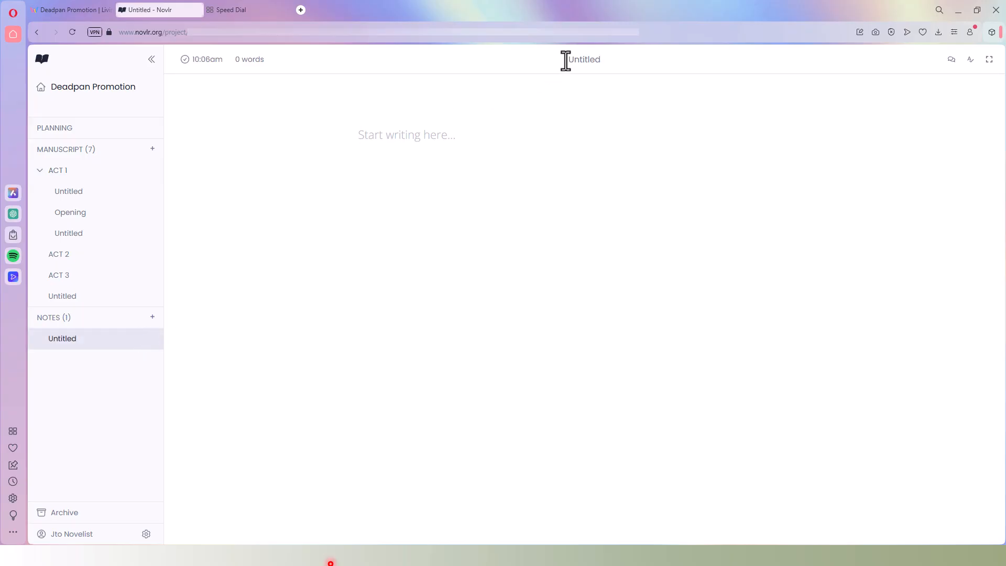
left_click(62, 280)
left_click(68, 342)
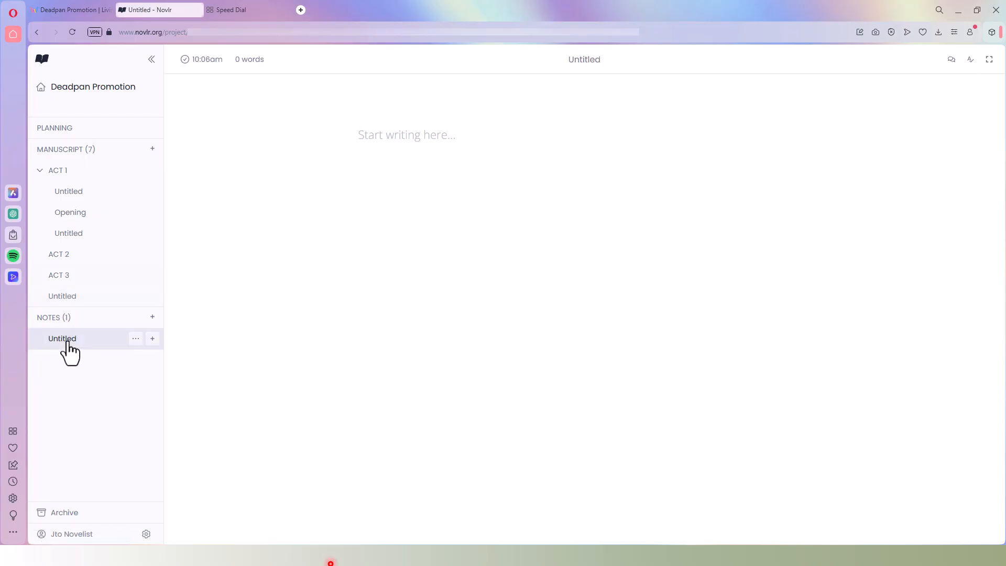
left_click_drag(570, 61, 608, 63)
type("Character List")
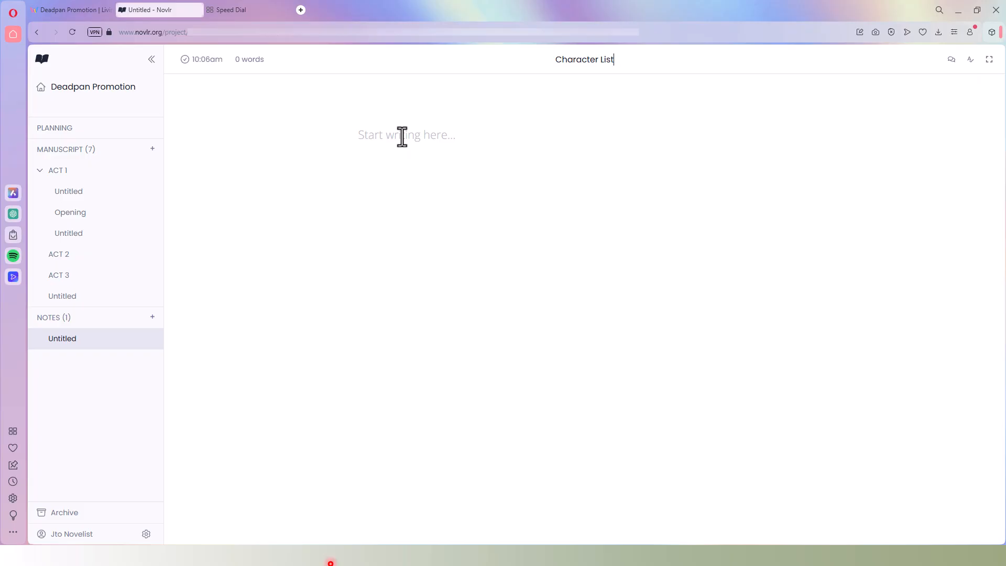
Step: In the Character List note, list the three characters with their roles: hero, female co-worker with crush on the hero, and the manager
left_click(402, 137)
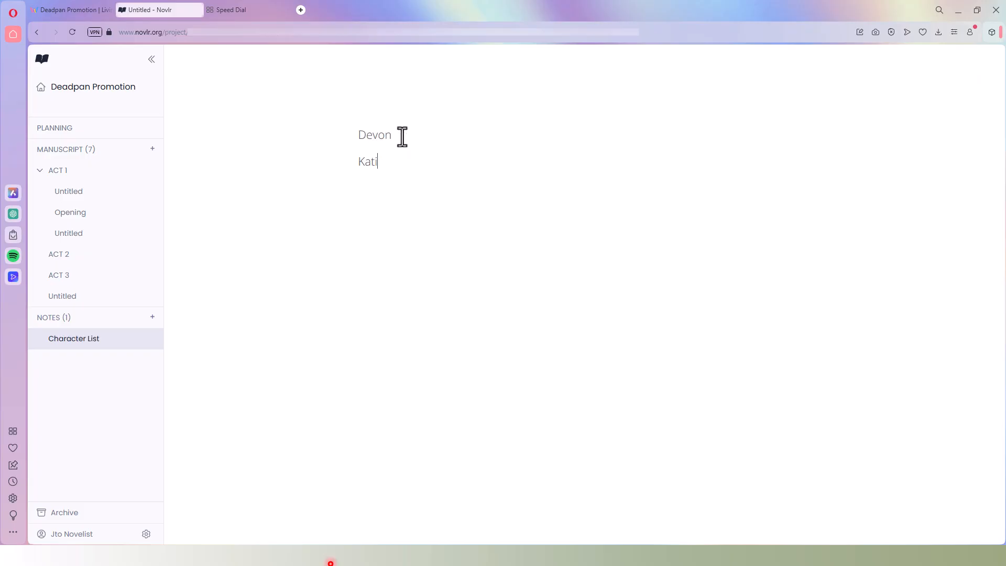
type("ie")
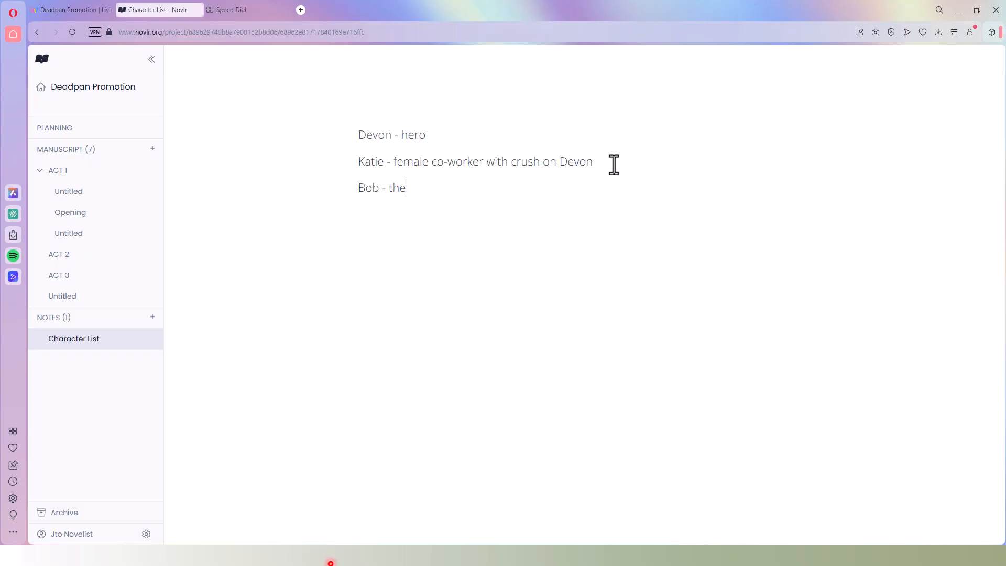
type("manager")
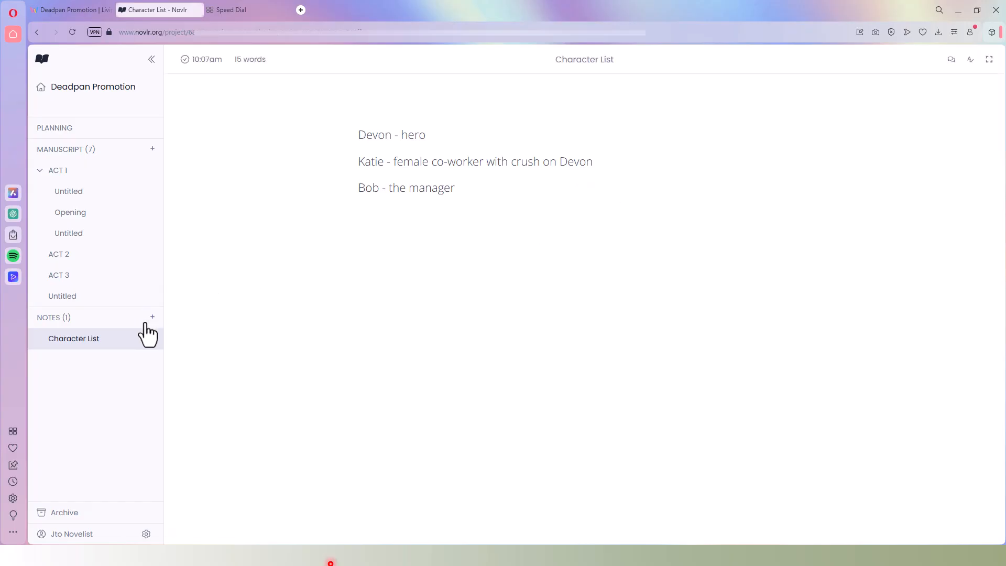
Step: Add a second note to the Deadpan Promotion project and title it Settings
left_click(153, 319)
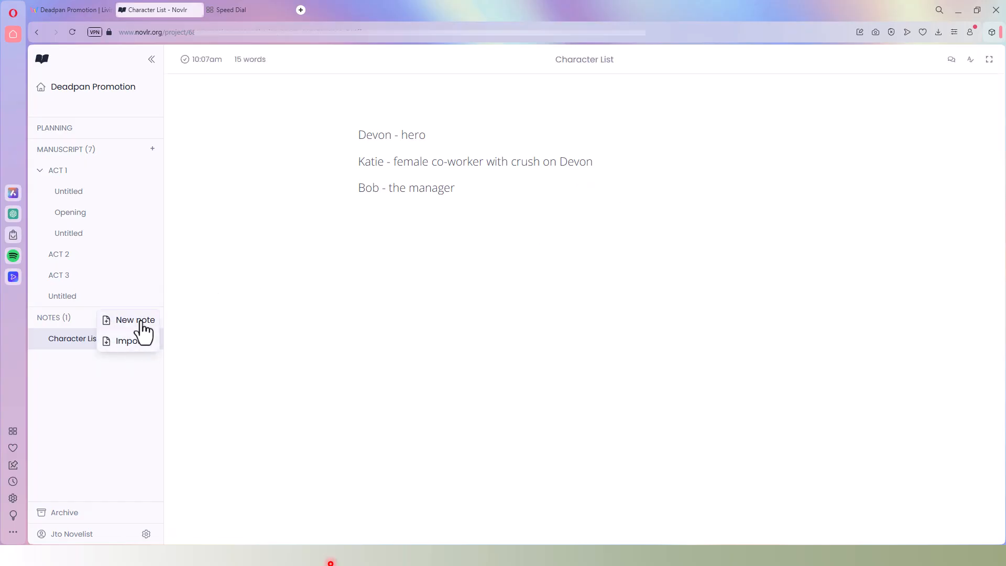
left_click(140, 322)
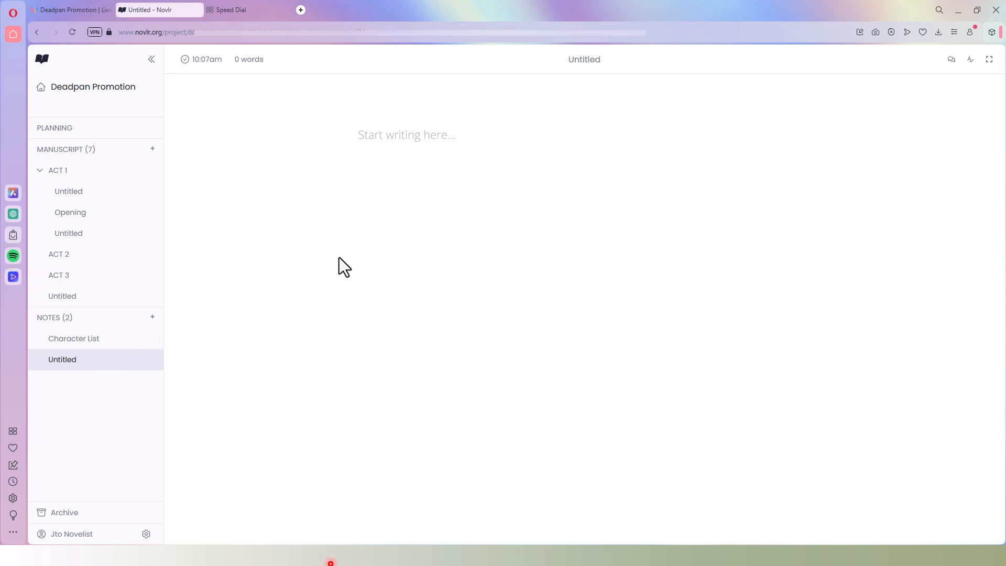
left_click(606, 64)
type("S")
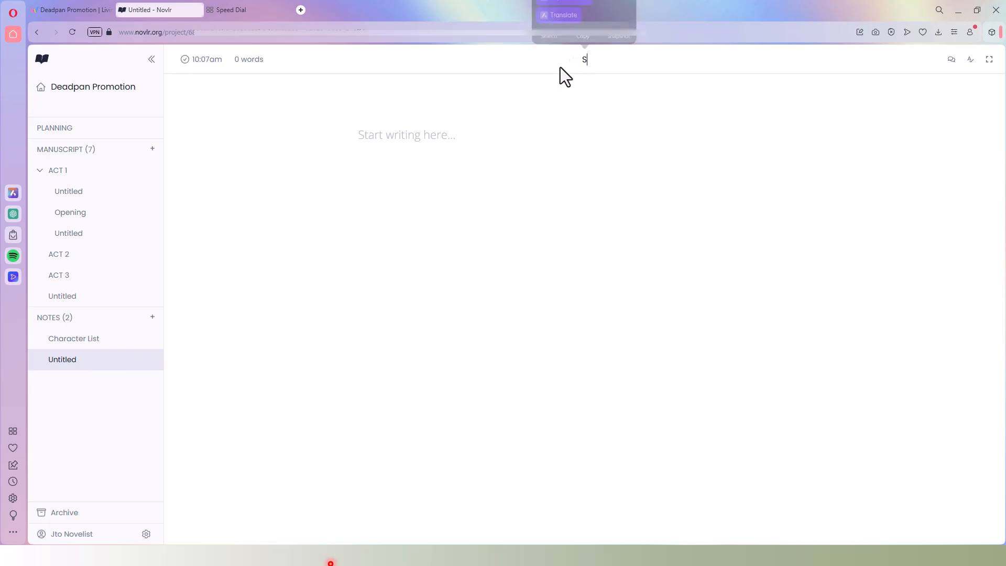
type("ettings")
Step: In the Settings note, list "Office -" and "Gate location -" on separate lines
left_click(444, 139)
type("Office -")
key("Return")
type("Gate location")
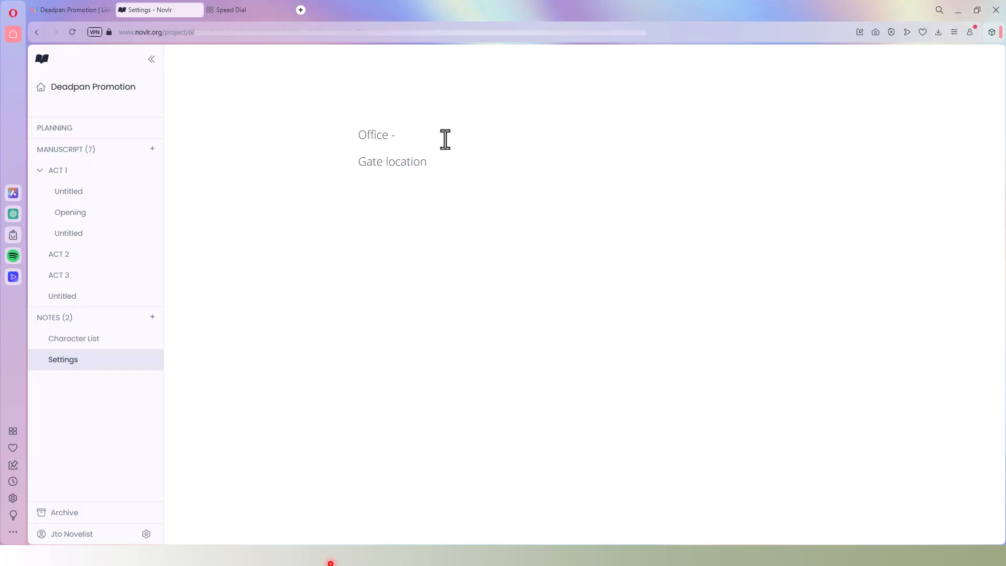
type(" -")
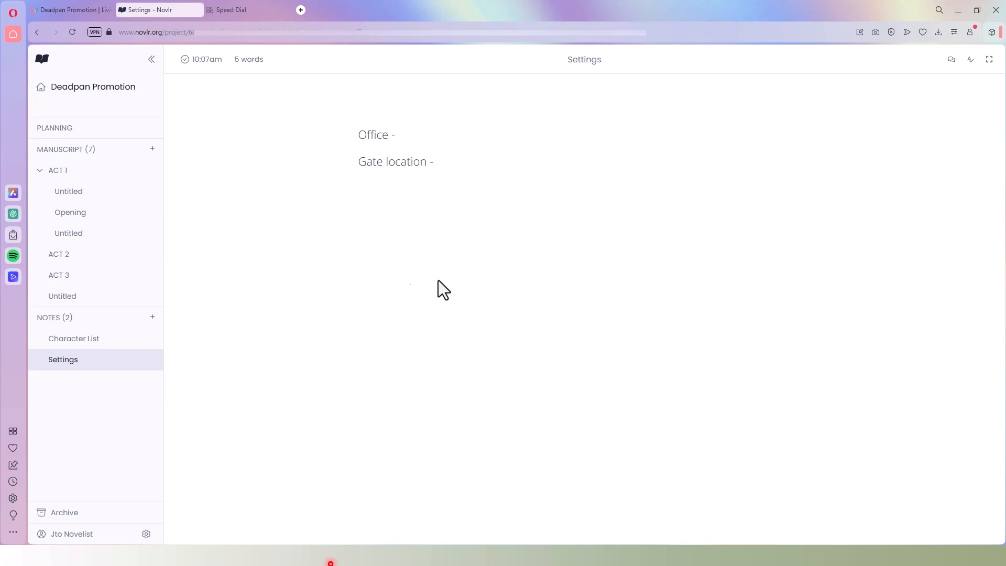
Step: Switch to LivingWriter, open the element tags and types, and add an element type named Laws
key("ctrl+Tab")
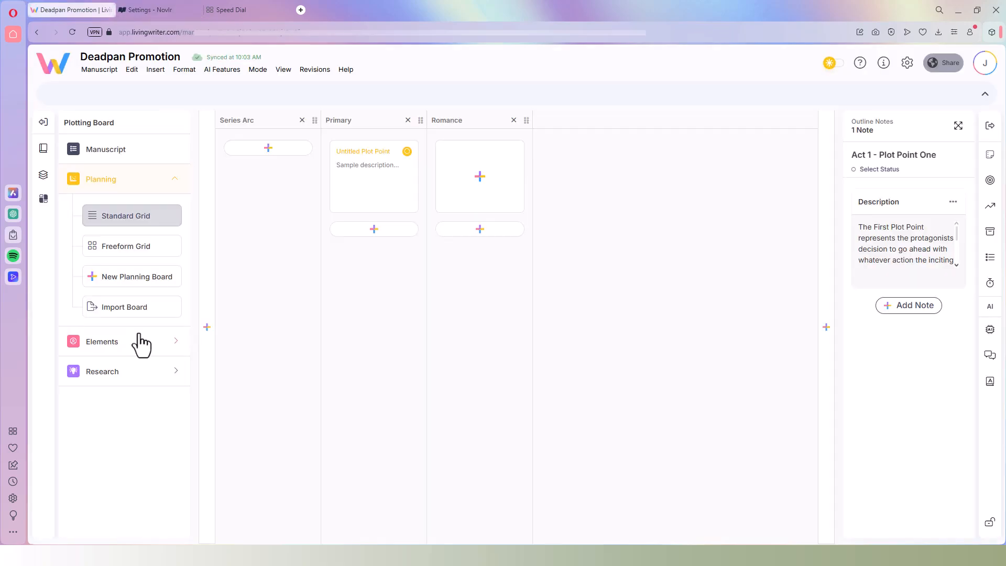
left_click(111, 345)
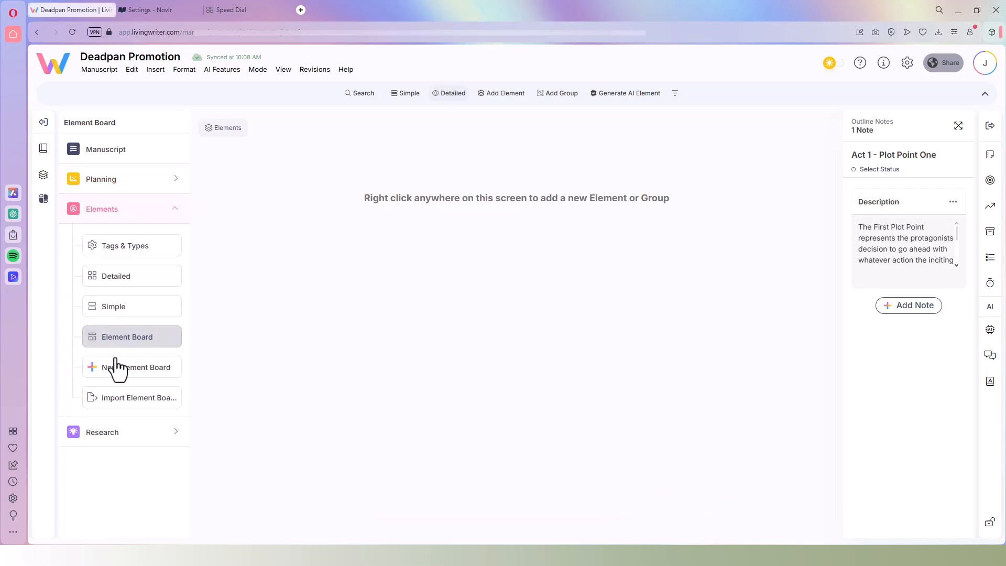
left_click(140, 249)
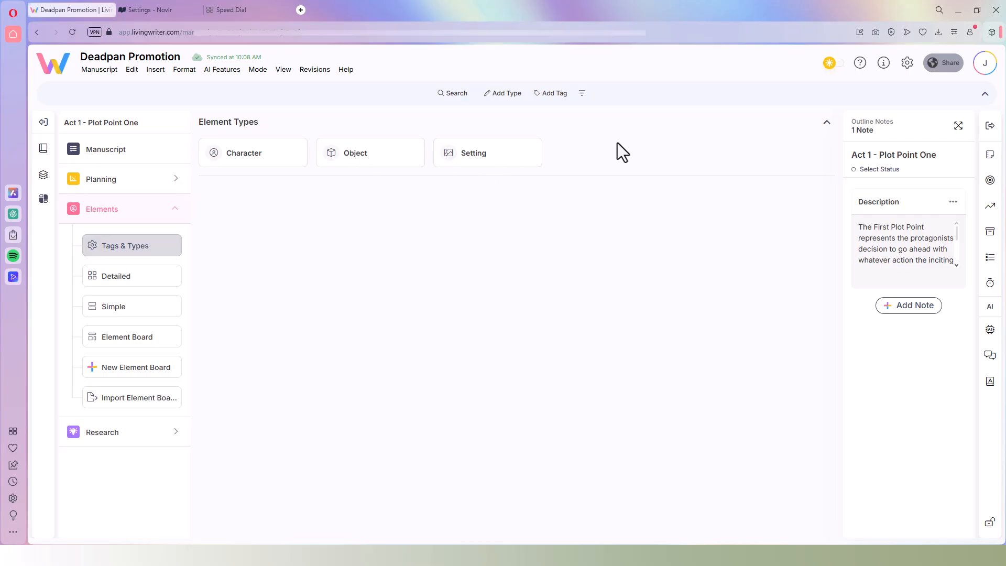
left_click(501, 100)
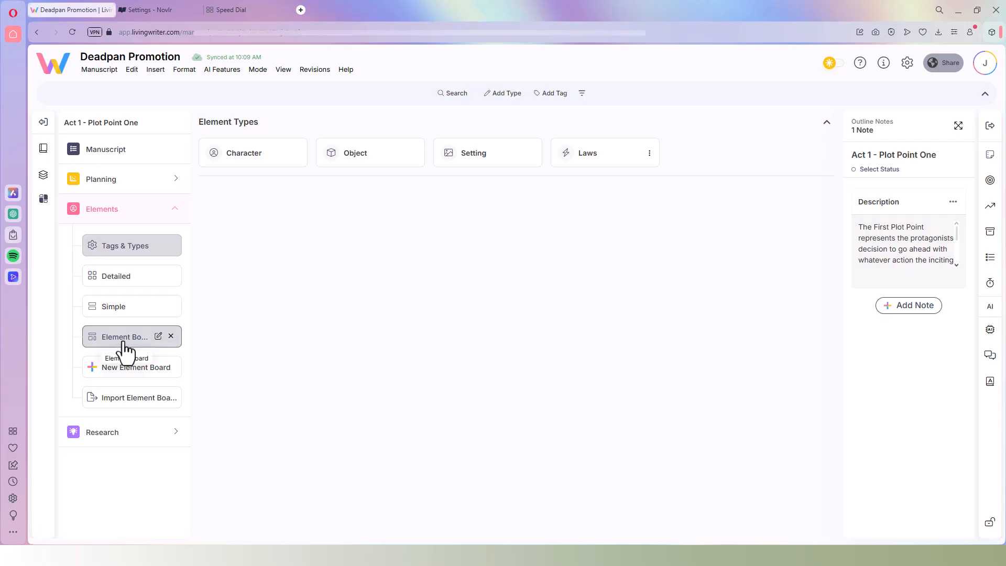
Step: Look through the Element Board, Detailed and Simple views of the story elements
left_click(124, 337)
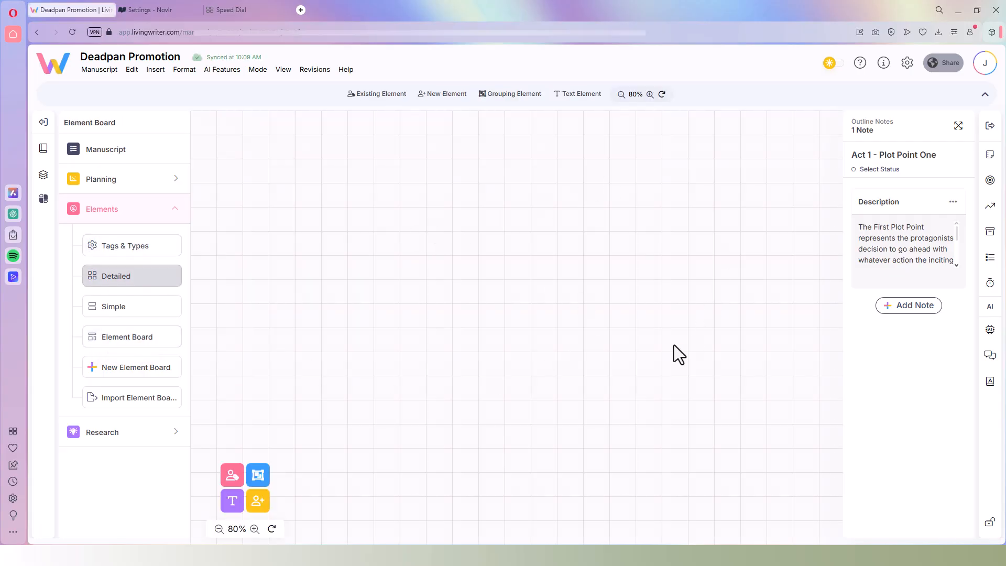
left_click(122, 280)
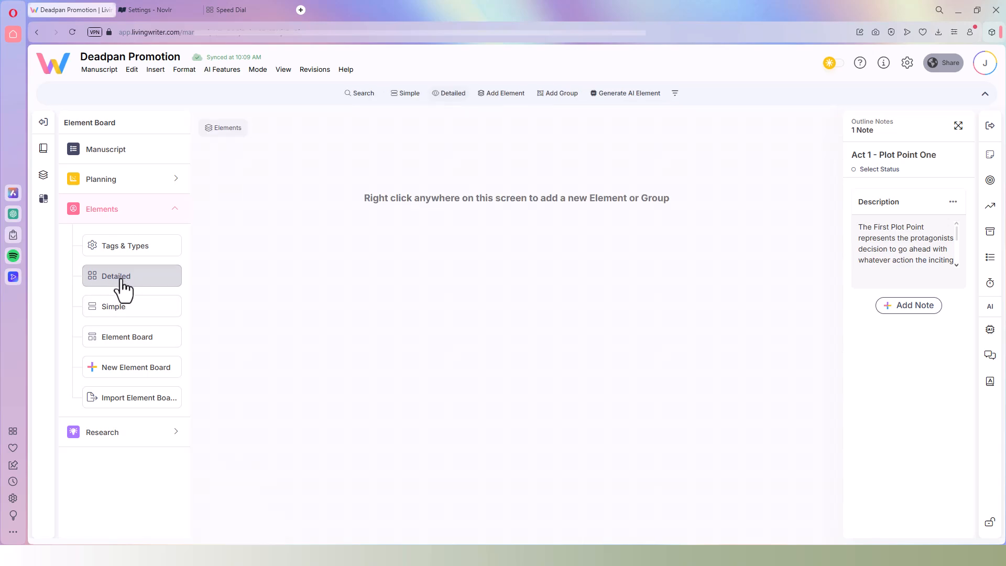
left_click(125, 310)
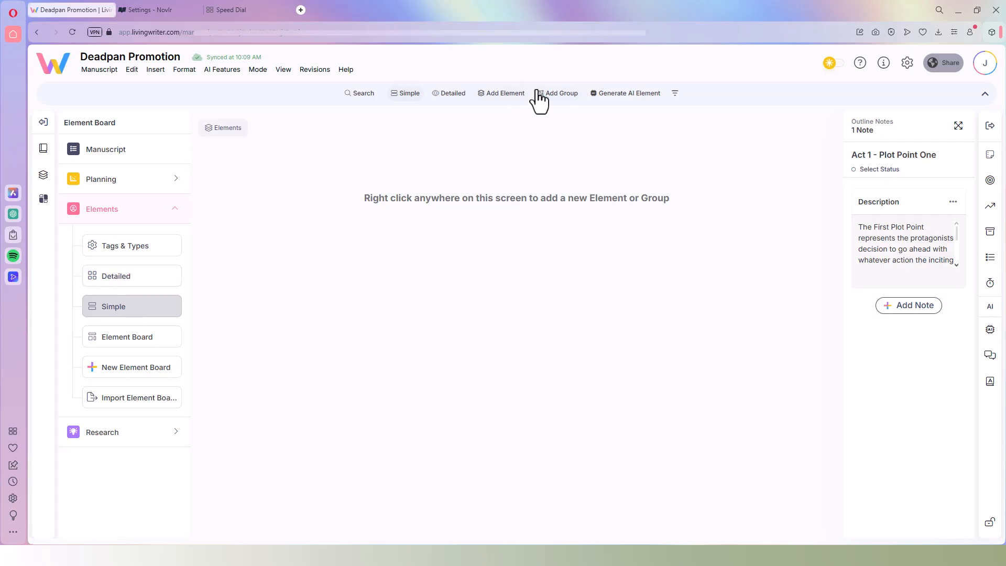
Step: Create a Character element with the hero's name and the description Hero
left_click(502, 94)
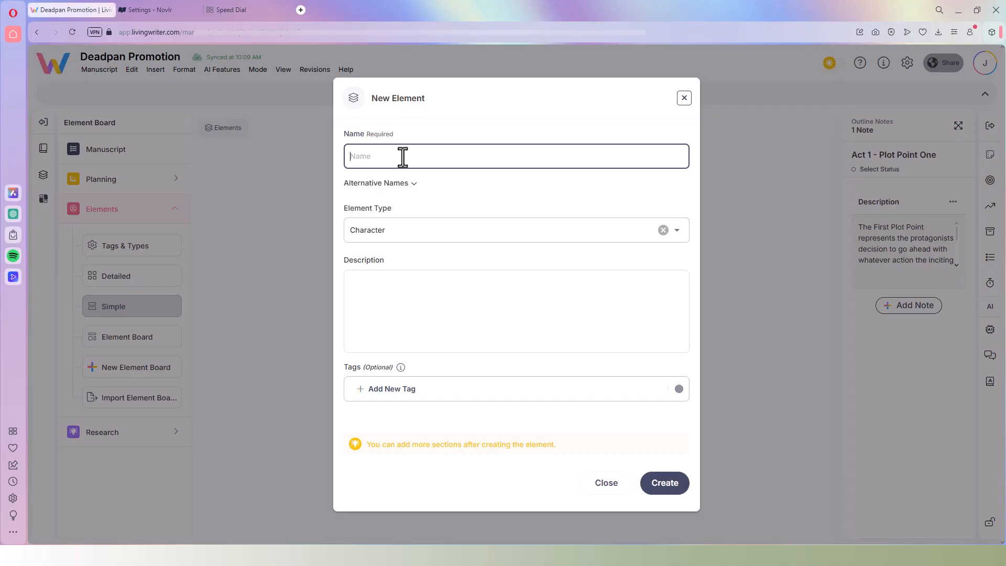
type("Devon")
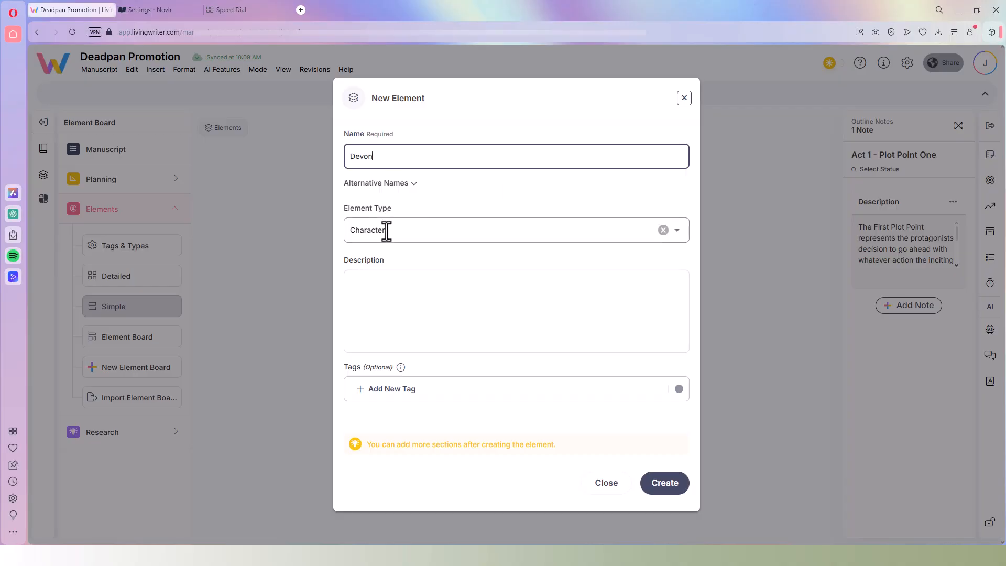
left_click(365, 284)
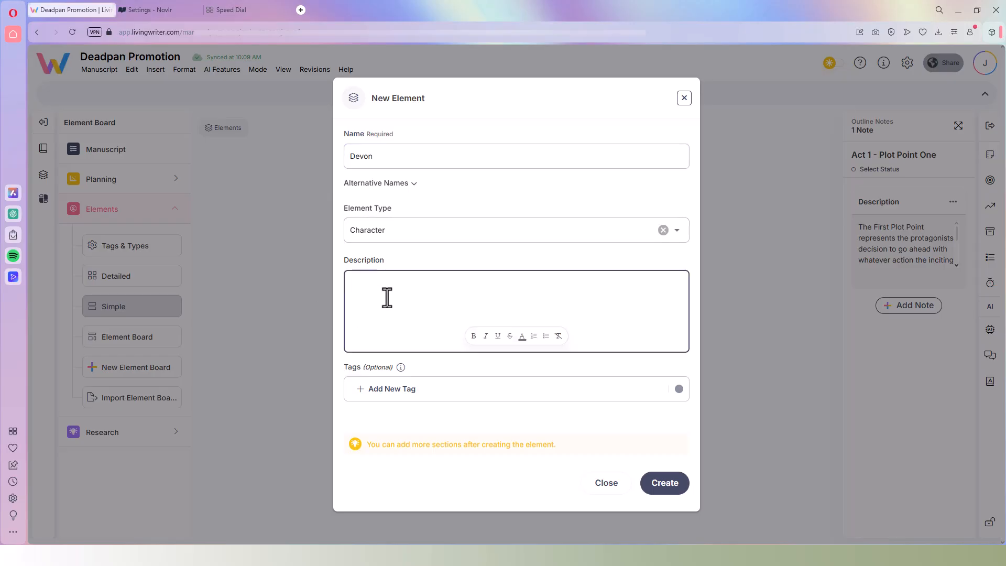
type("Hero")
left_click(663, 485)
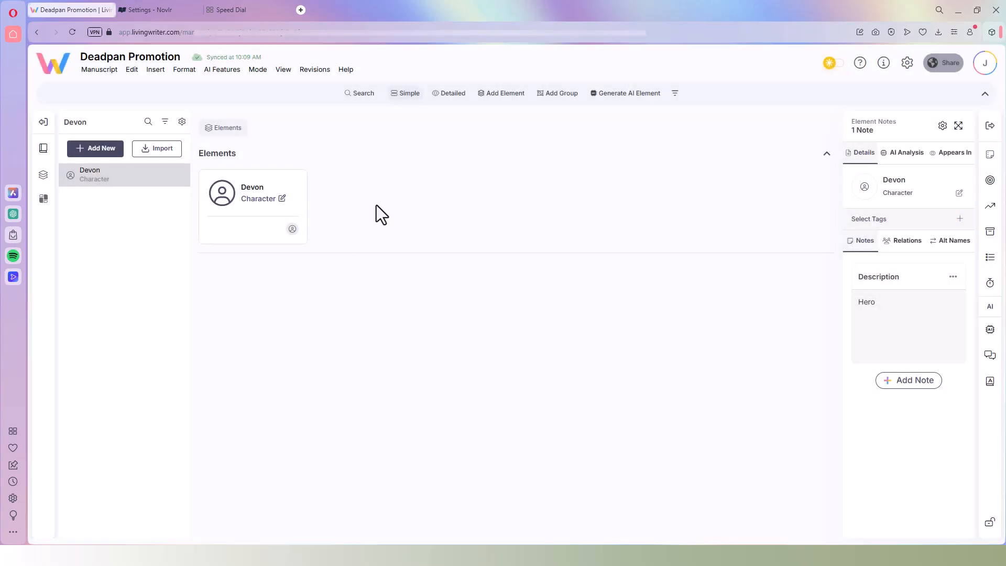
Step: Create a new element named Gate Key with the element type Object
left_click(491, 94)
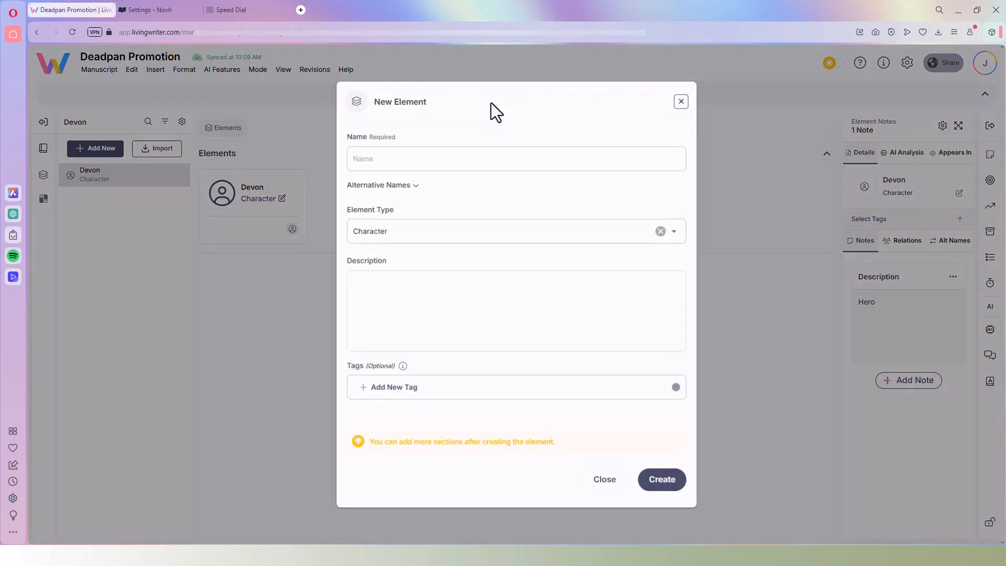
type("Gate Kepe")
key("BackSpace")
key("BackSpace")
key("BackSpace")
type("ey")
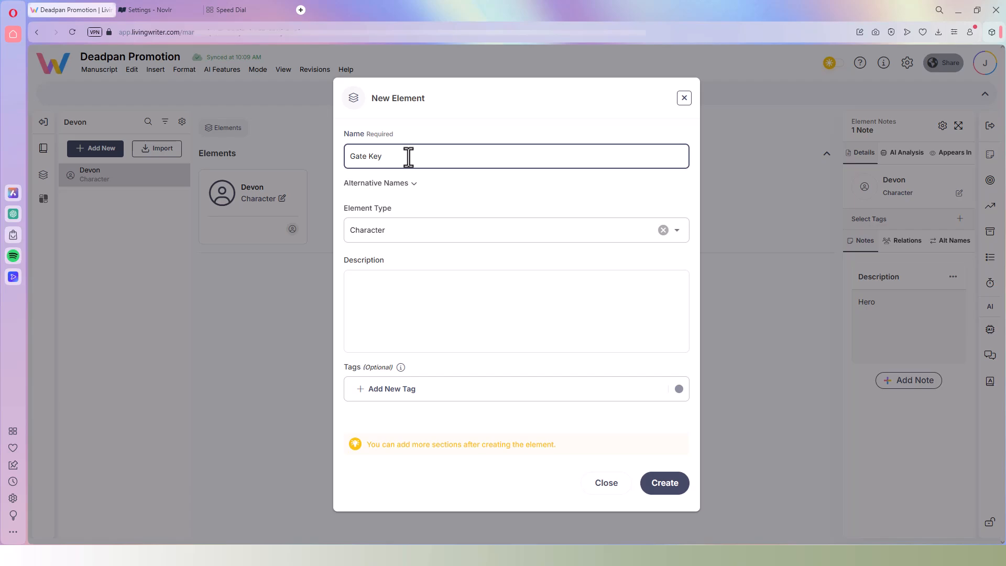
left_click(671, 231)
left_click(376, 336)
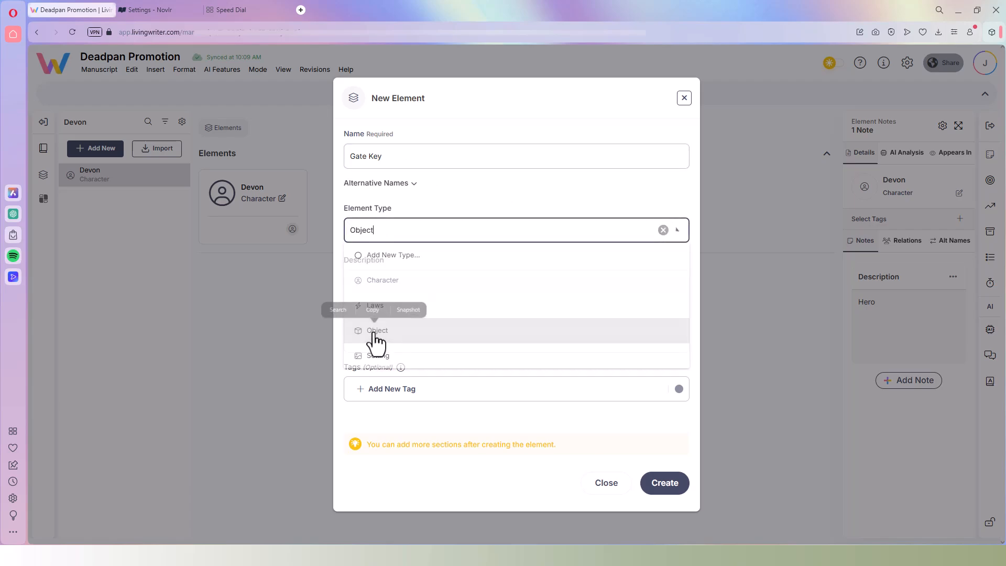
left_click(479, 291)
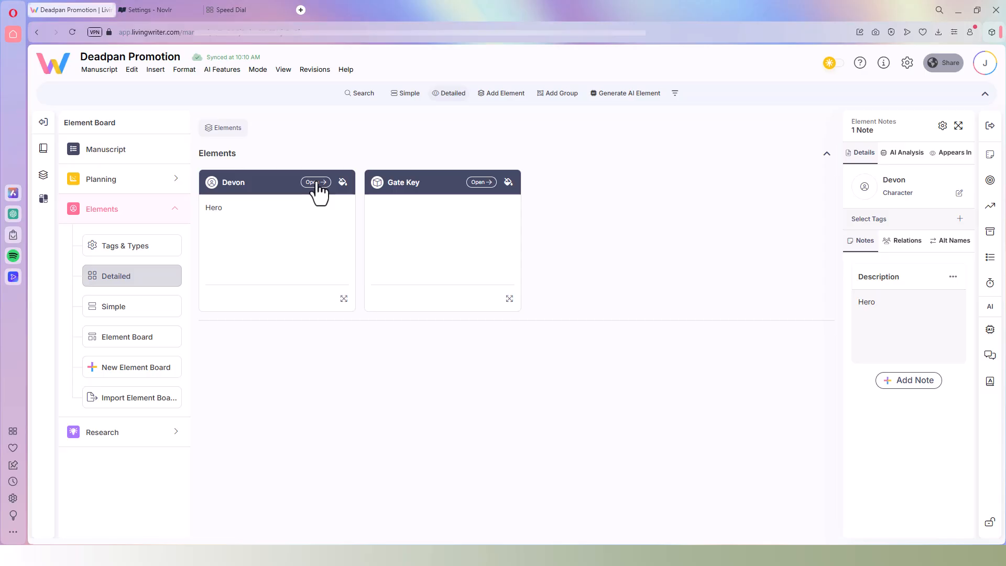
Step: Open the hero's element from the detailed view to examine its sections, and return to the elements list
left_click(316, 184)
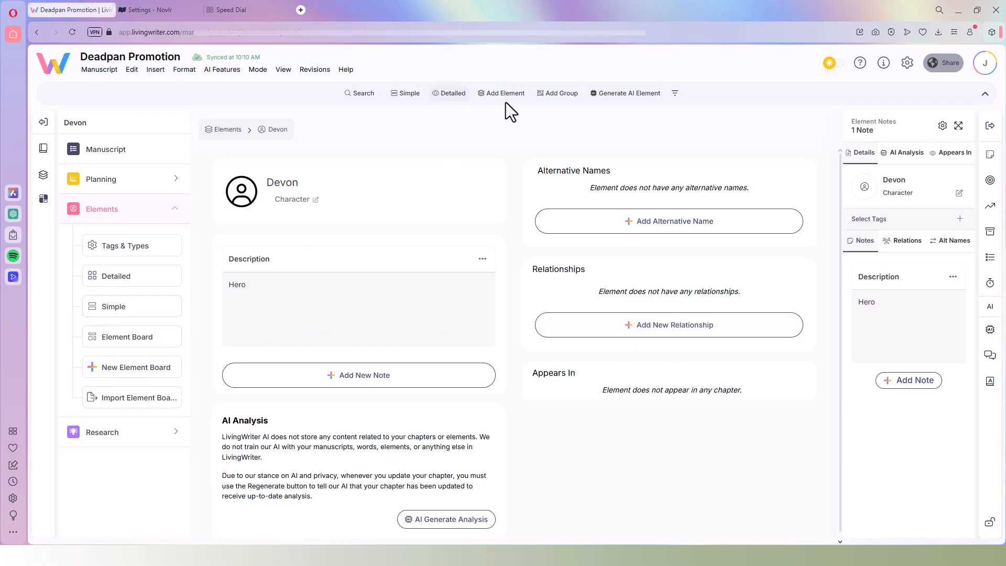
left_click(139, 275)
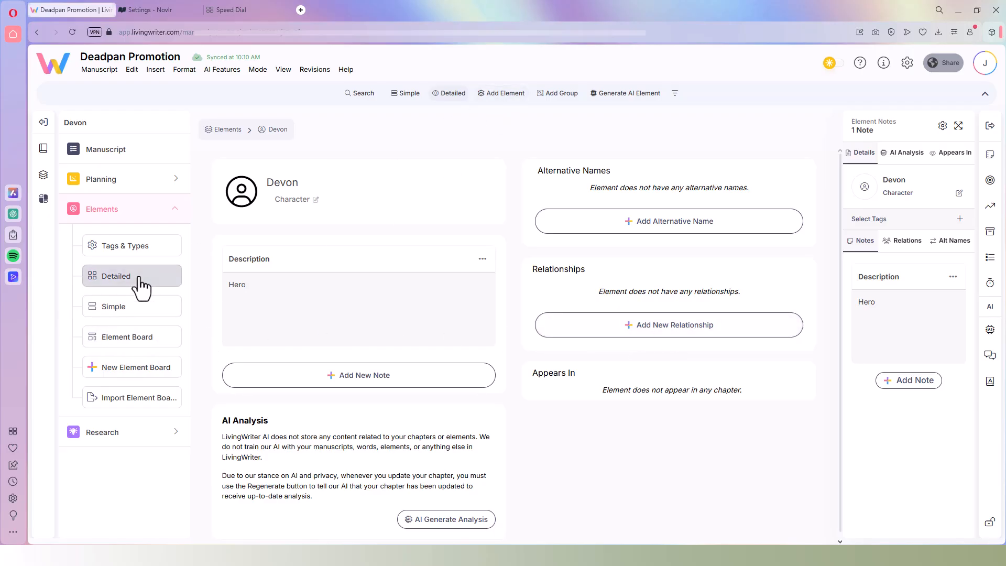
left_click(224, 130)
Step: Create a Character element with the female co-worker's name and no description
left_click(497, 94)
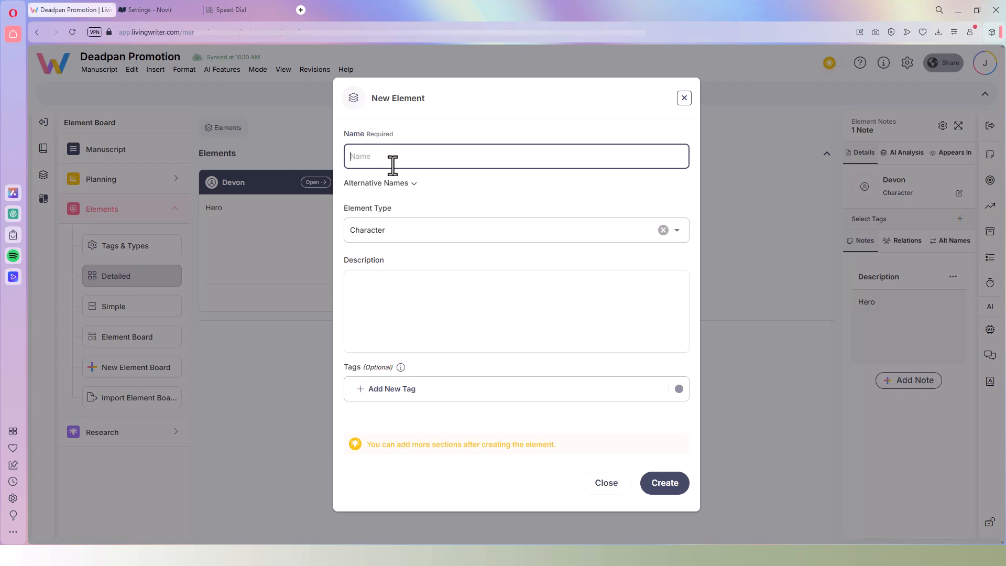
type("Katie")
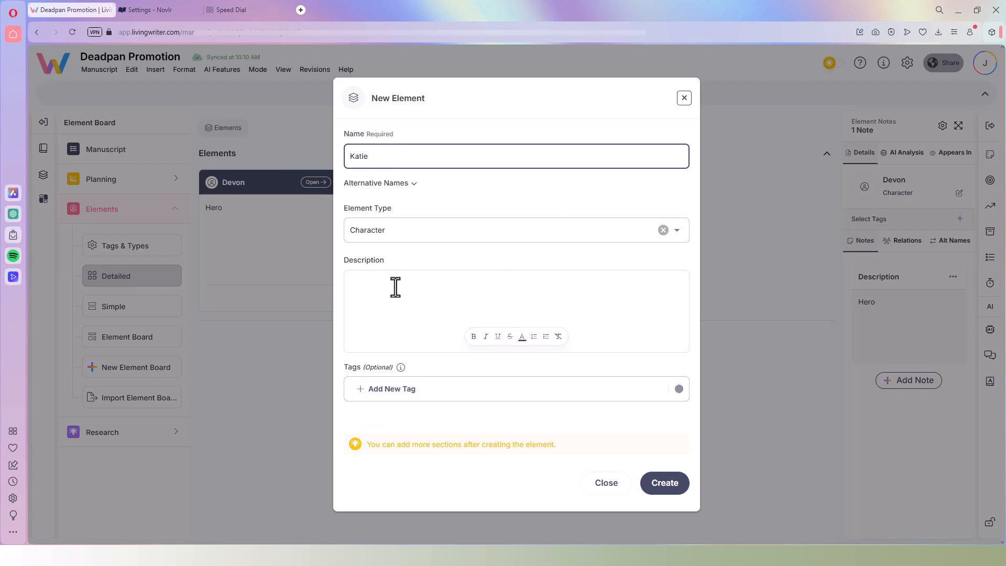
left_click(659, 485)
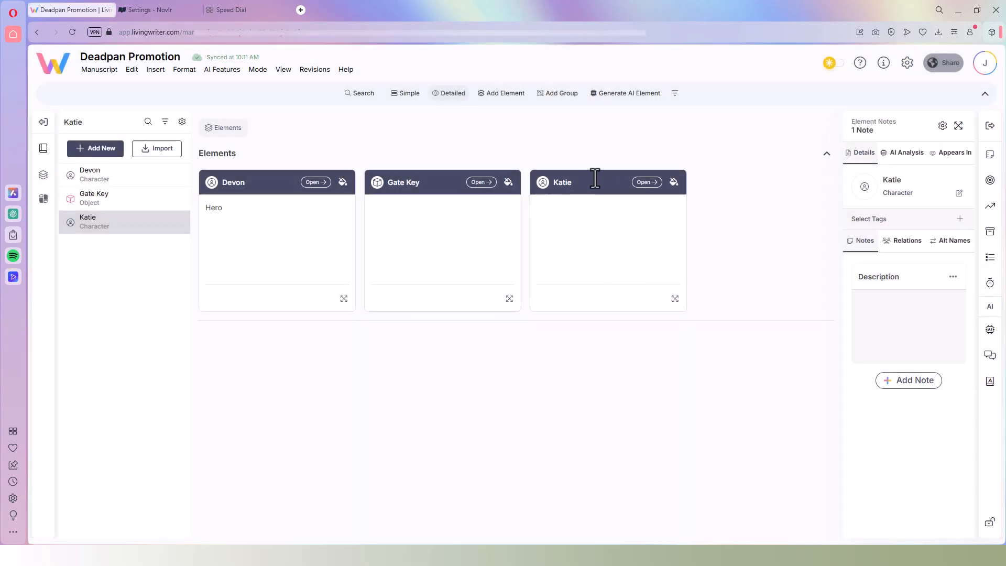
Step: Start a new relationship from the hero's element to the female co-worker, entering Co-worker as the hero's relationship to her
left_click(313, 182)
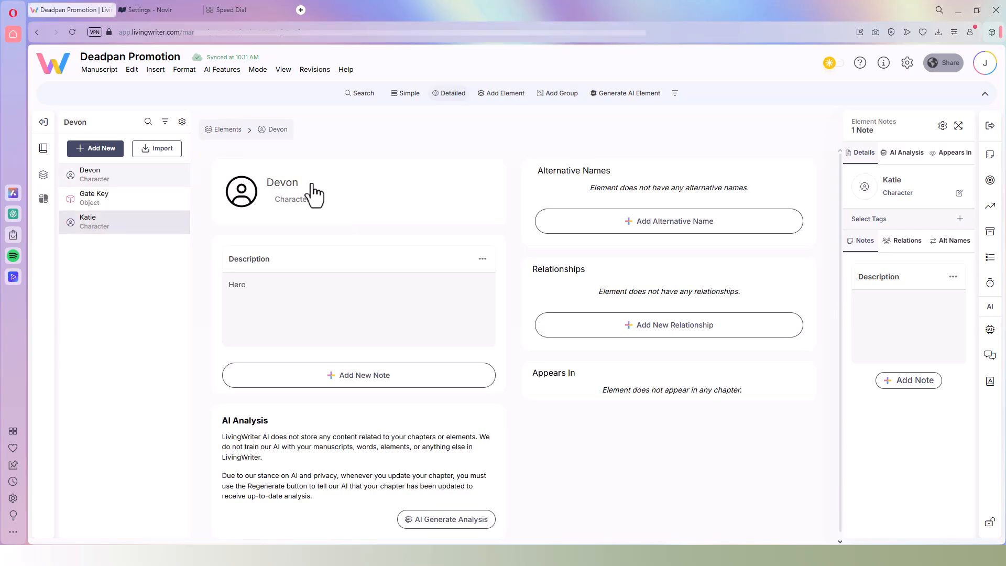
left_click(662, 327)
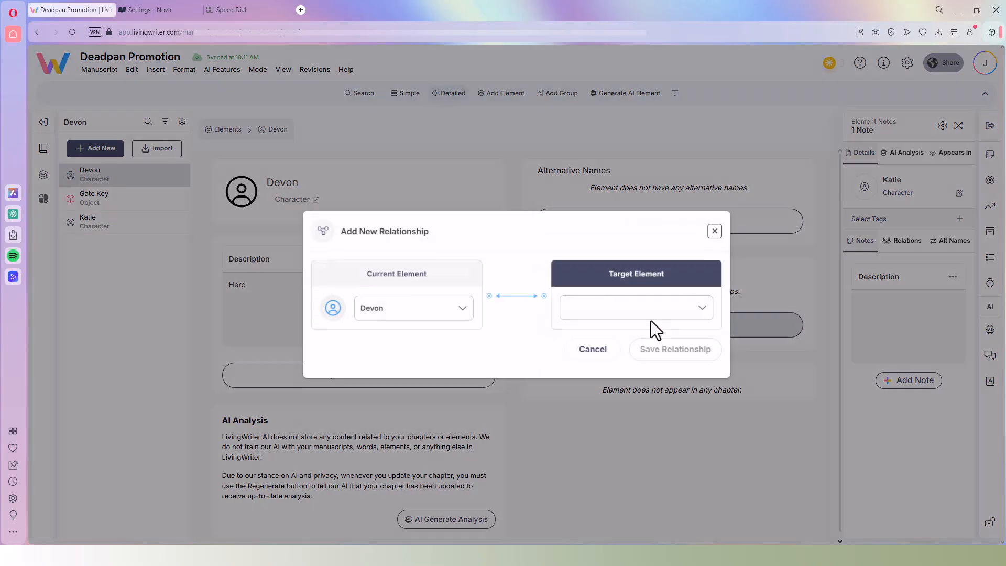
left_click(704, 309)
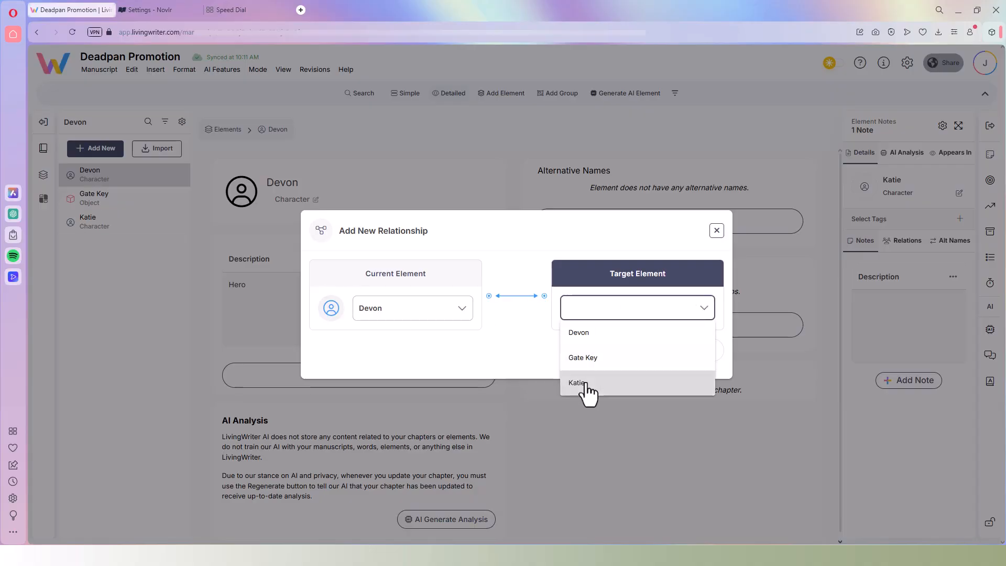
left_click(585, 386)
left_click(414, 335)
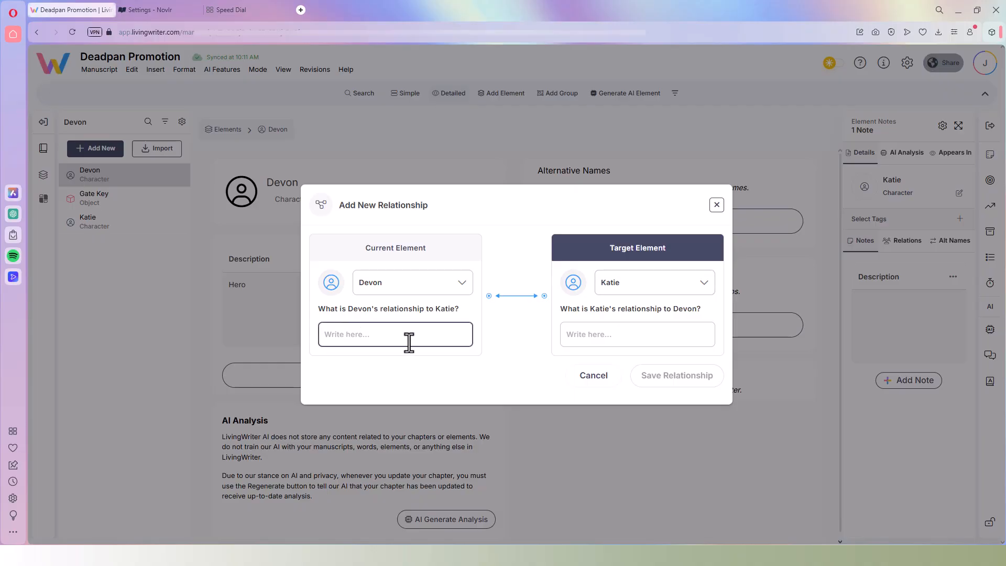
type("Co-worker")
Step: Set the female character's relationship to the hero to Co-worker, and replace the hero's relationship to her with Crush
left_click(609, 337)
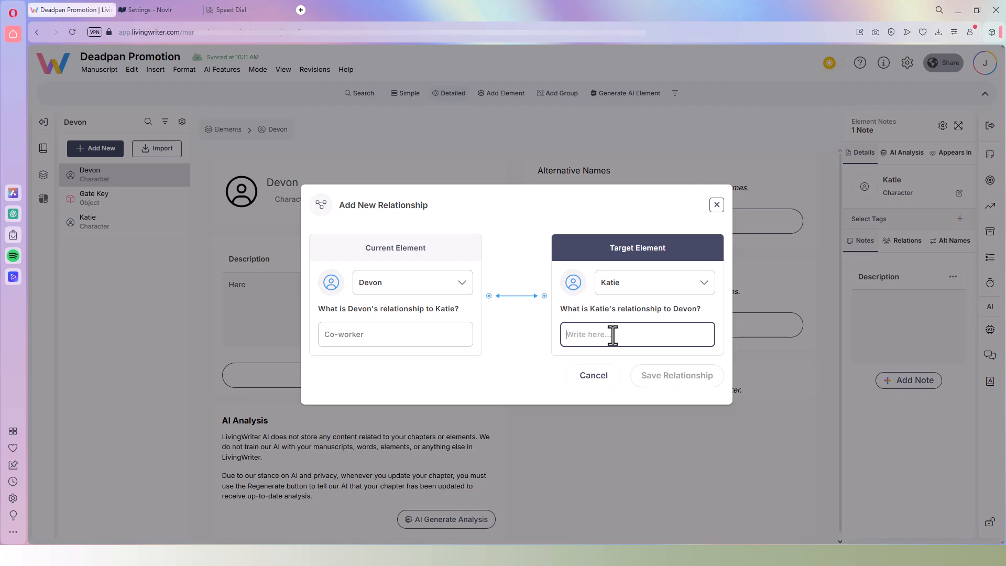
type("Cr")
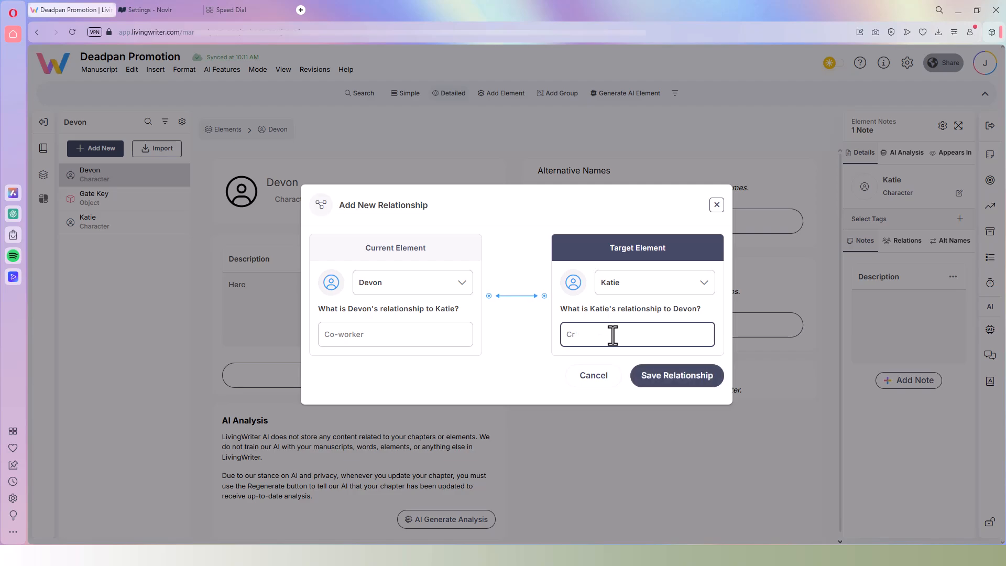
type("uso-worker")
left_click(350, 333)
left_click_drag(371, 334, 322, 336)
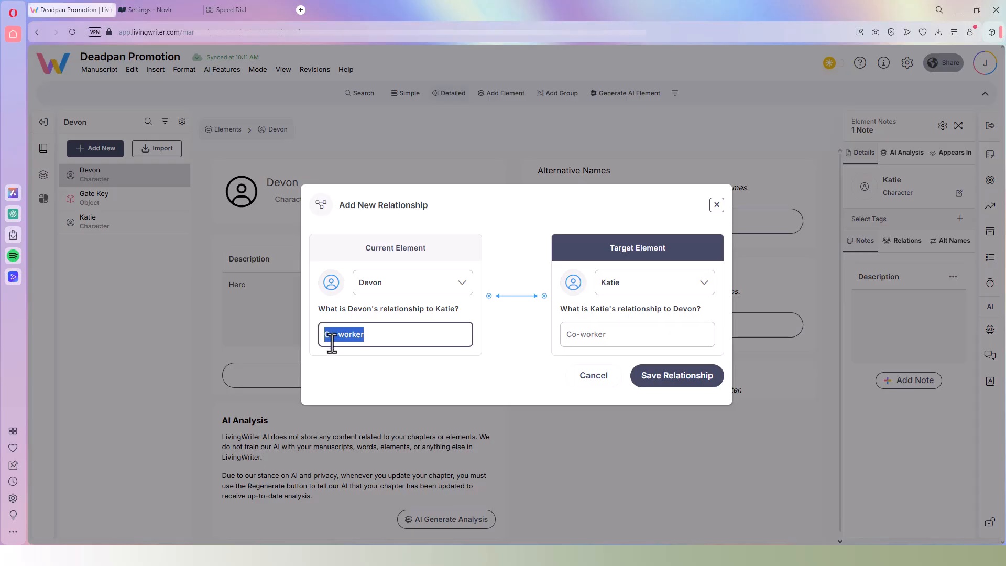
type("Crush")
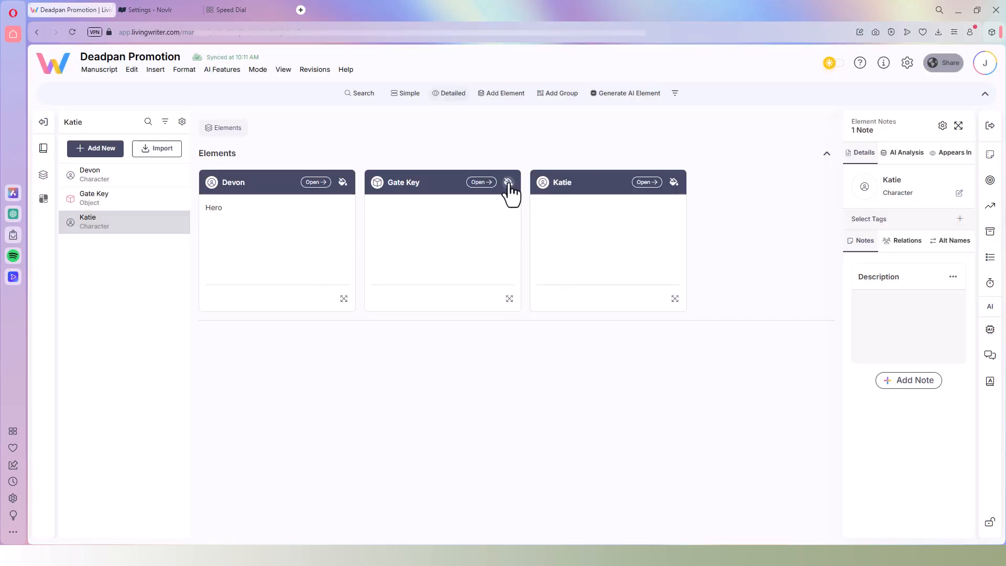
Step: Color the Gate Key element card pink (#FF7396) from the recent palette
left_click(509, 183)
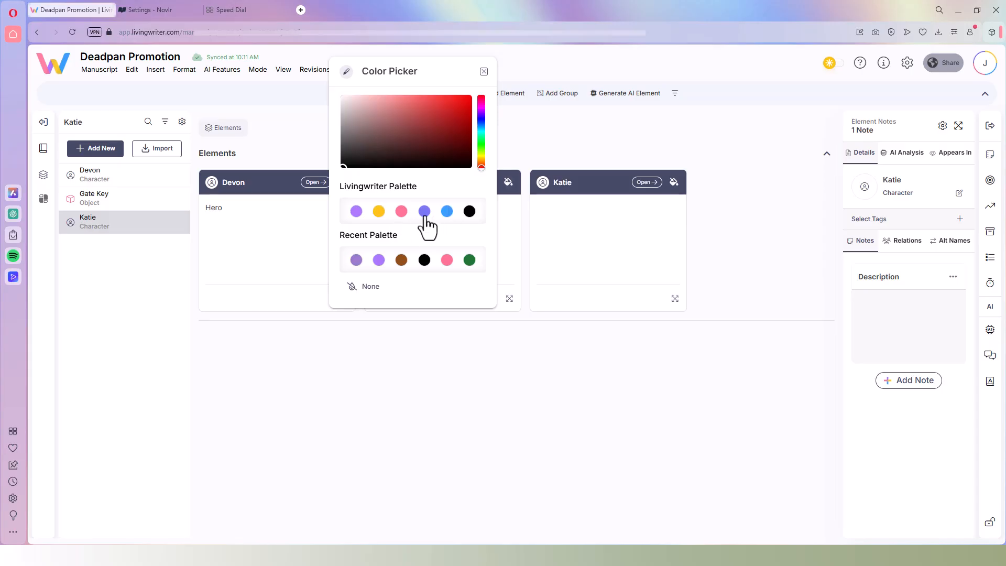
left_click(446, 261)
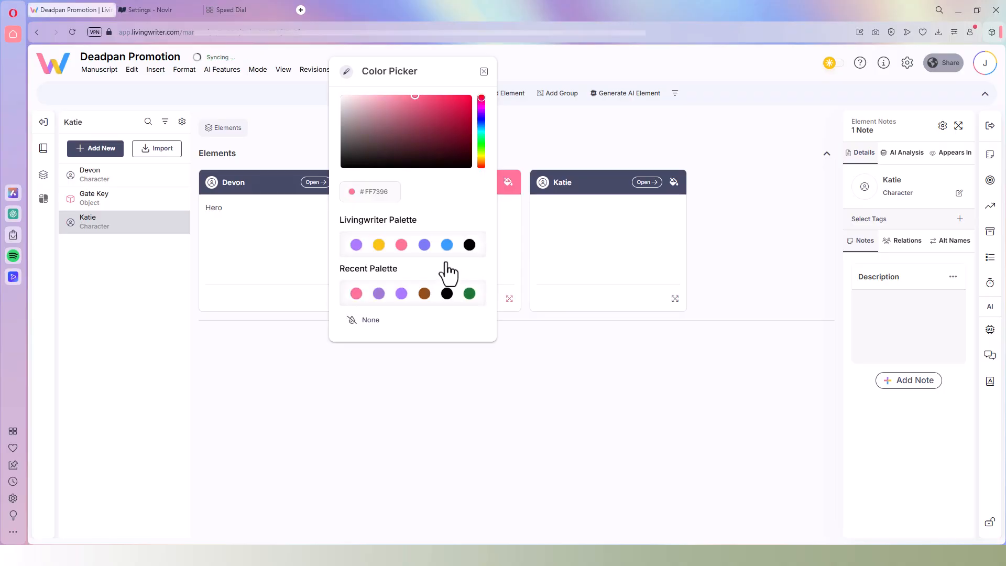
Step: Create a Setting element named Office with no description
left_click(402, 366)
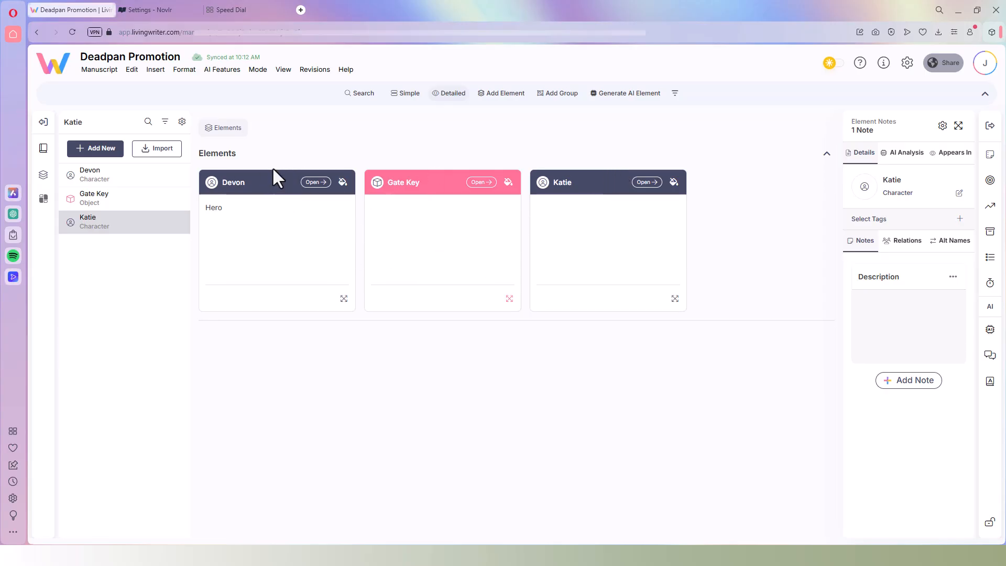
left_click(441, 183)
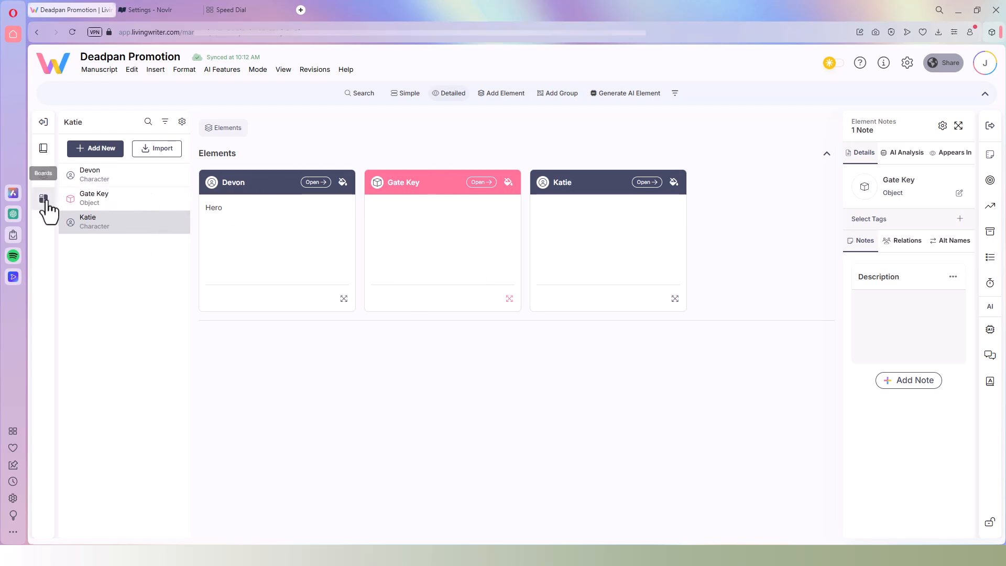
left_click(501, 93)
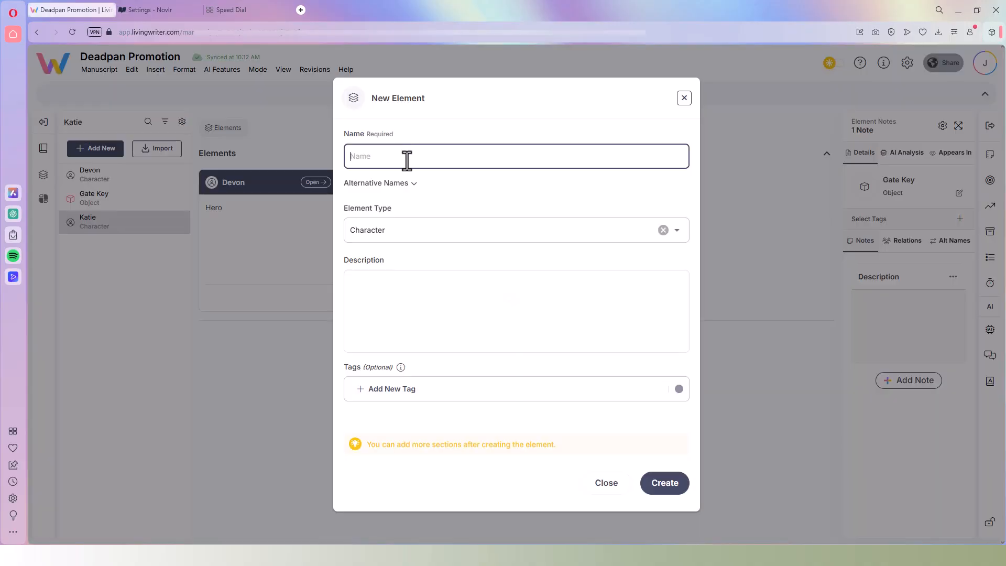
type("Office")
left_click(676, 237)
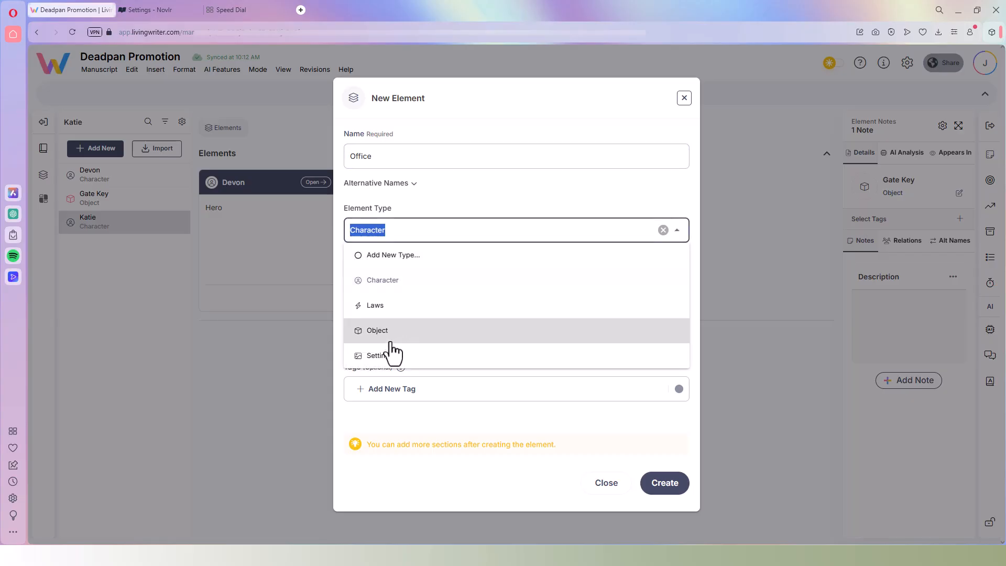
left_click(389, 357)
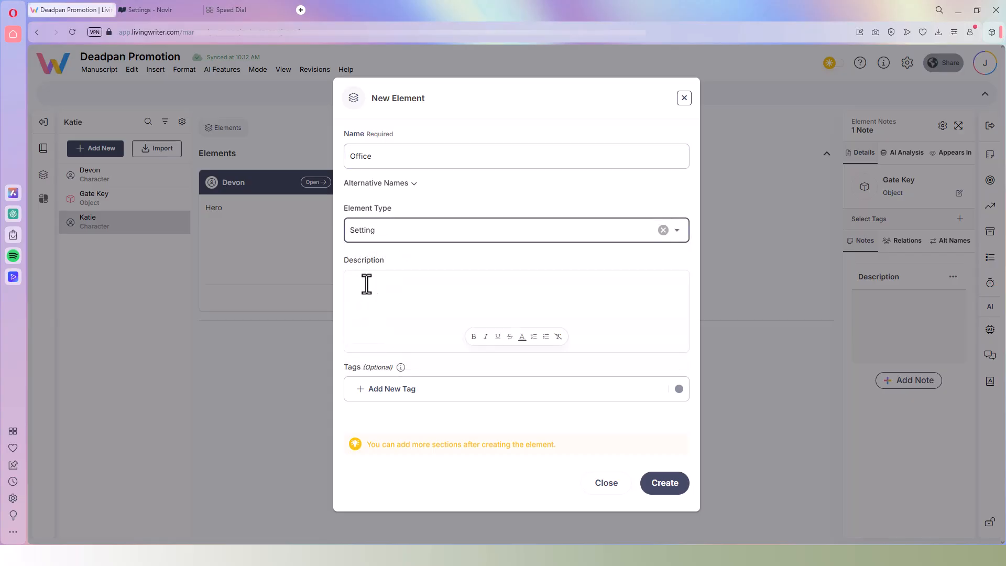
left_click(664, 484)
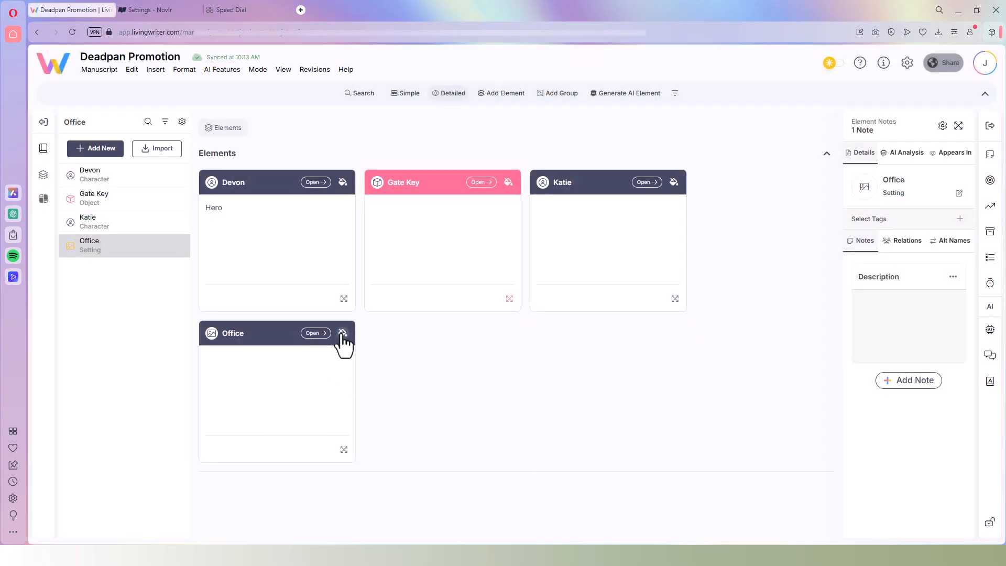
Step: Color the Office element card green from the recent palette
left_click(343, 333)
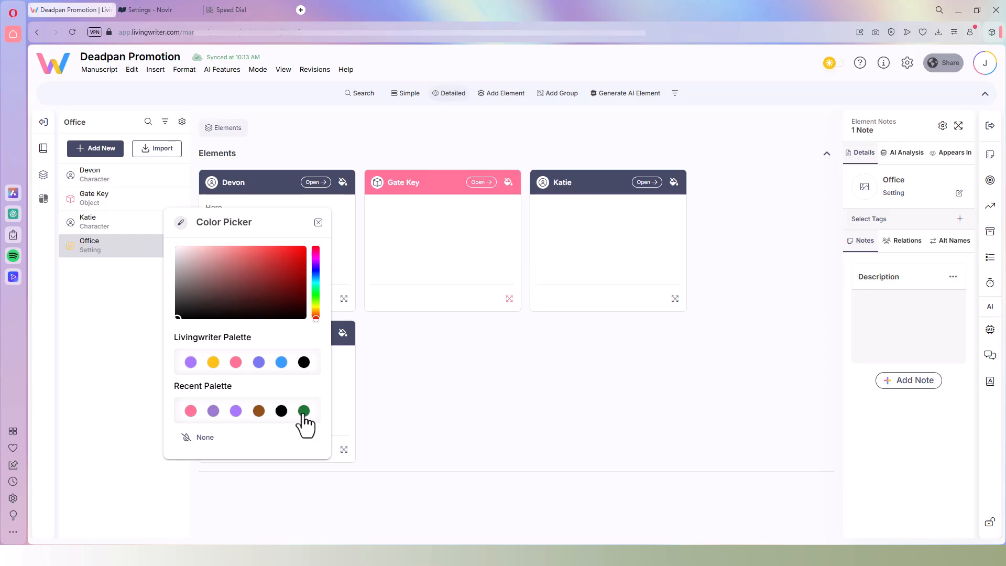
left_click(304, 411)
left_click(450, 415)
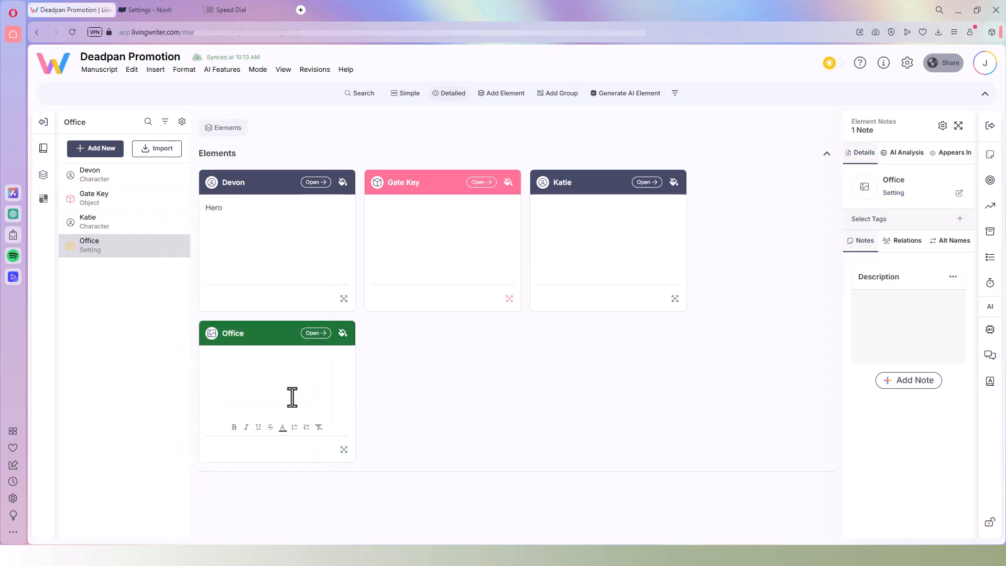
Step: Upload the downloaded image Firefly_drawing of a japan office 582664.jpg uncropped as the Office element's picture
left_click(309, 336)
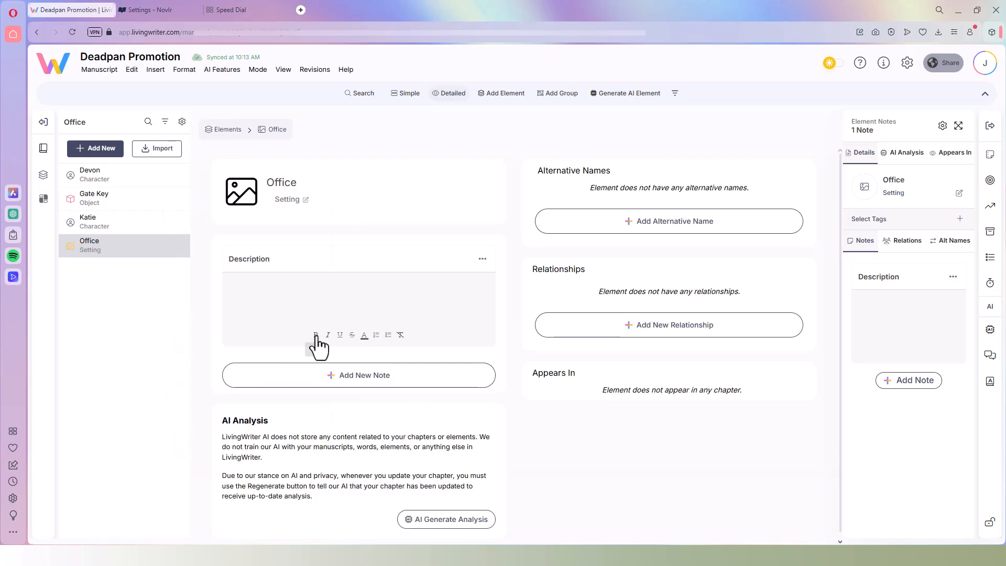
left_click(242, 198)
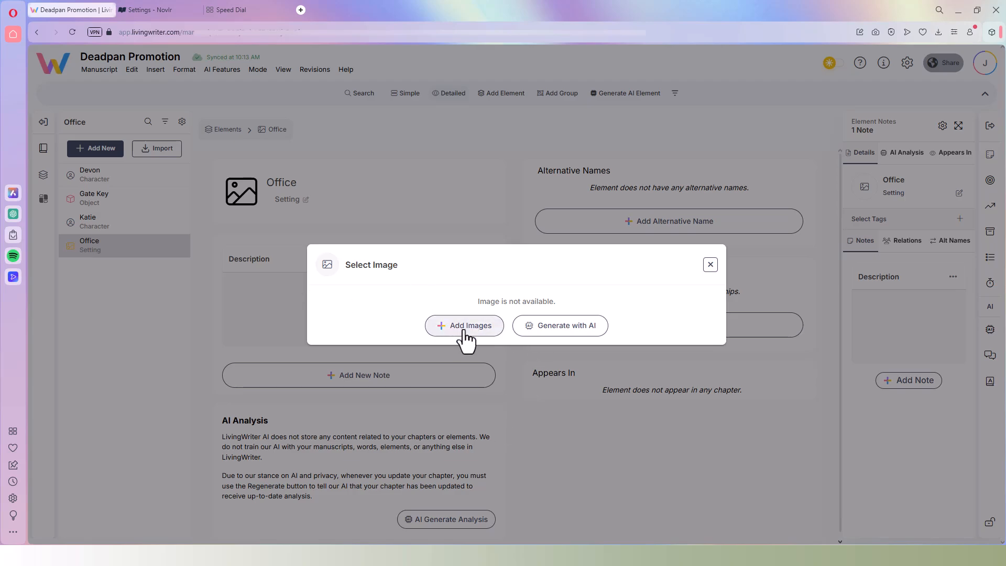
left_click(485, 341)
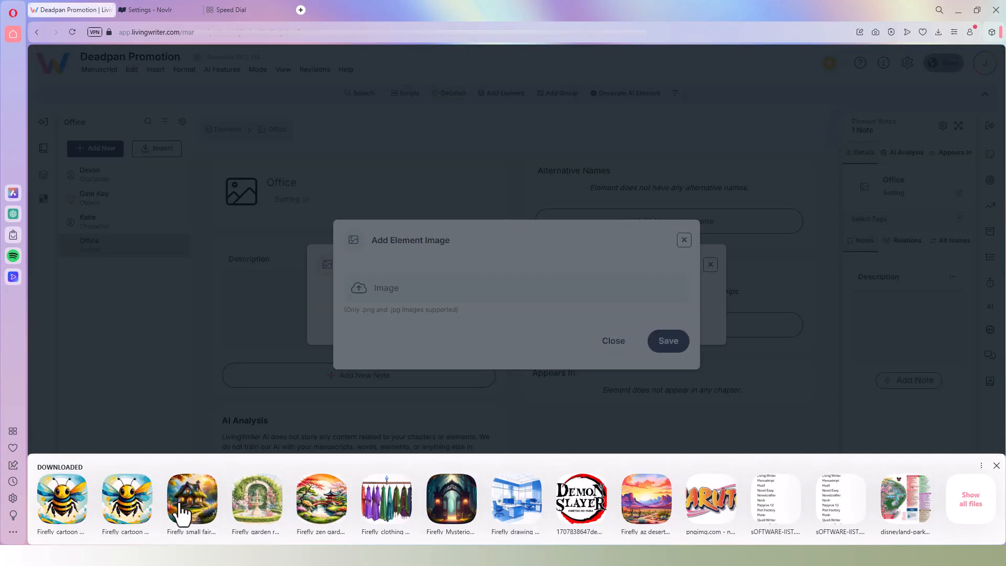
left_click(516, 500)
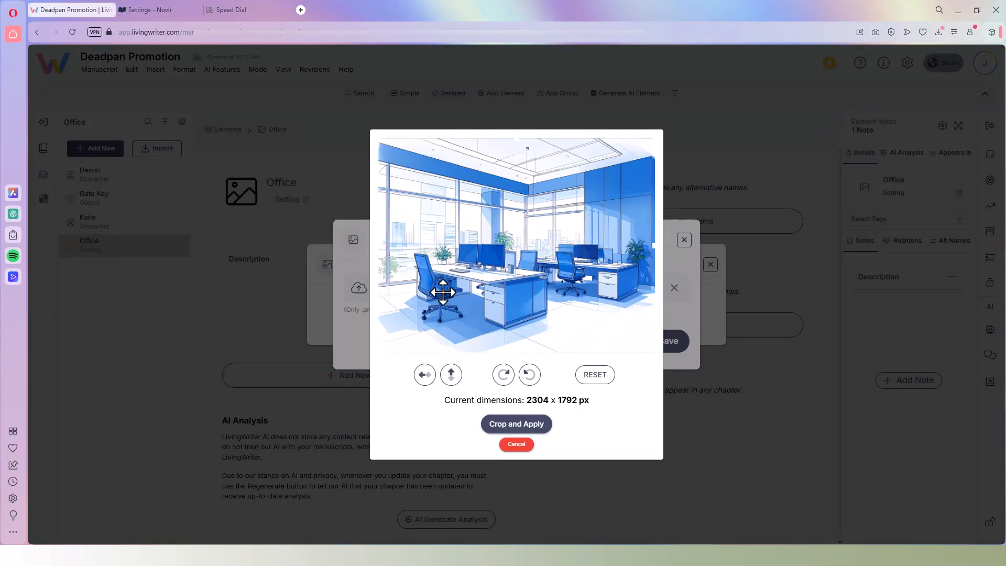
left_click(532, 425)
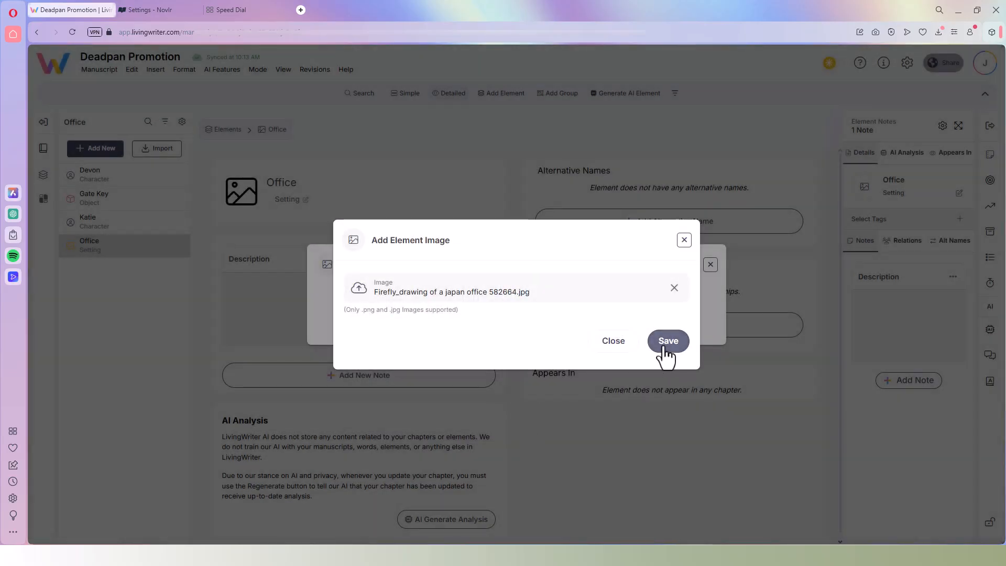
left_click(664, 355)
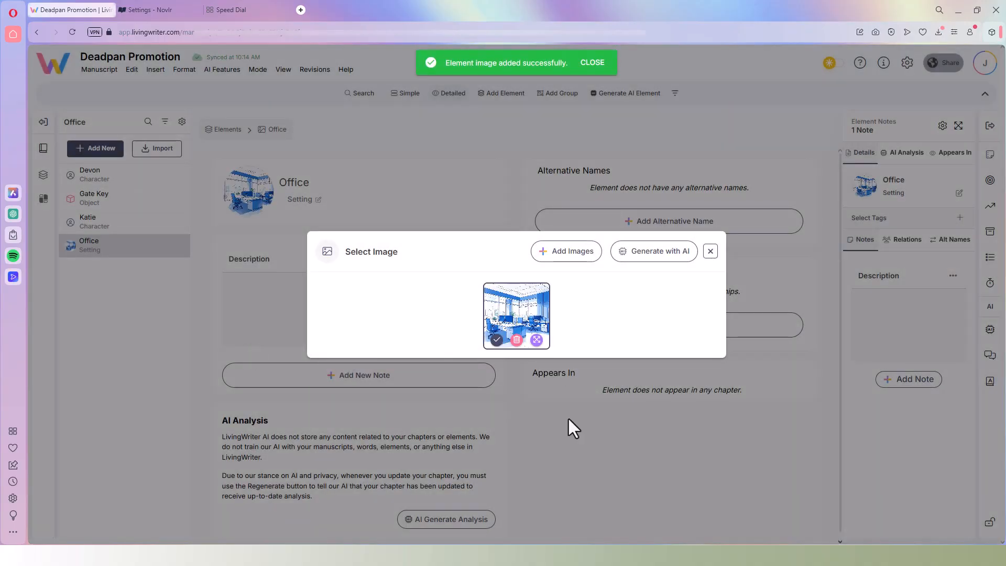
left_click(711, 252)
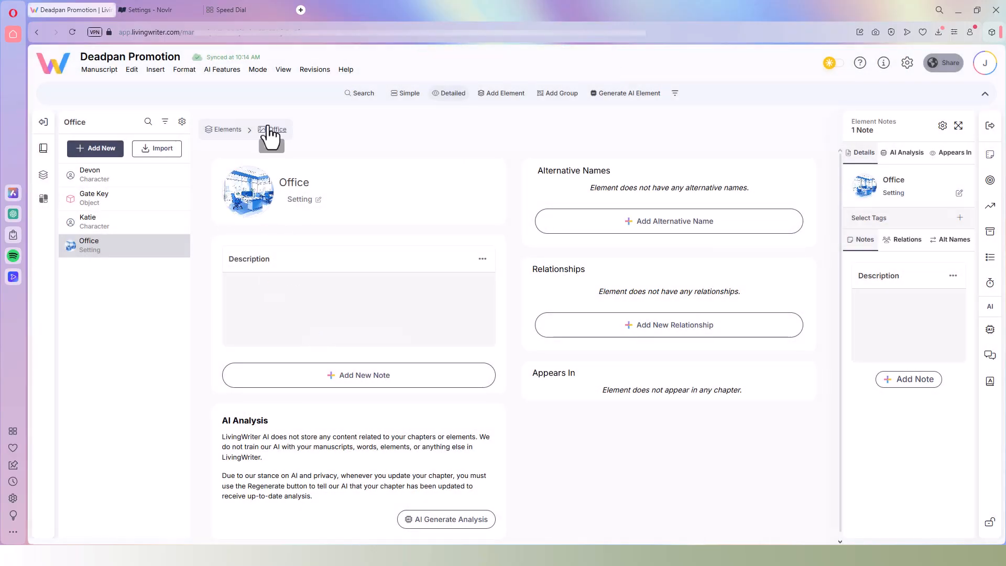
Step: Create another Setting element named Fantasy Town with no description
left_click(222, 132)
left_click(502, 95)
type("Fantasy Town")
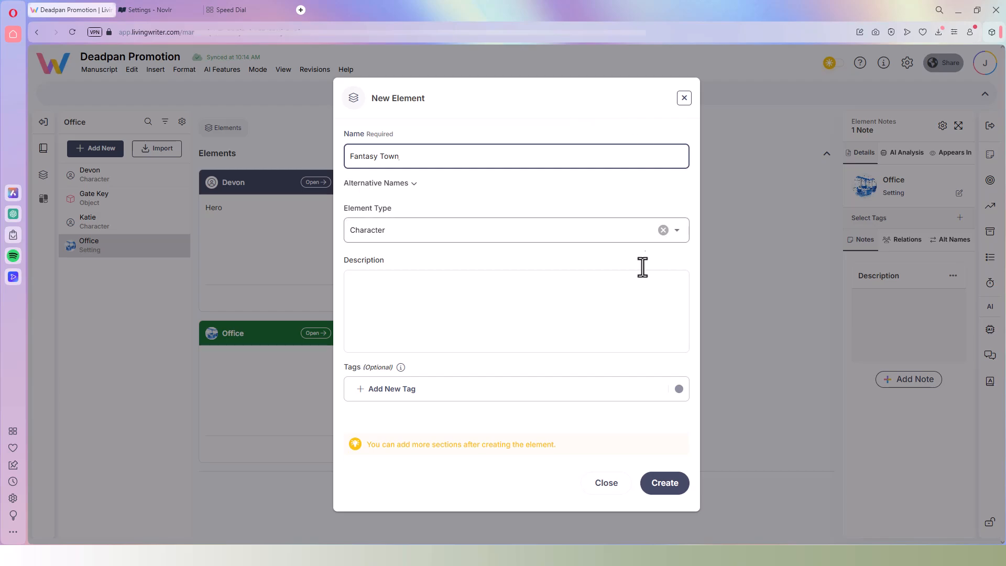
key("Return")
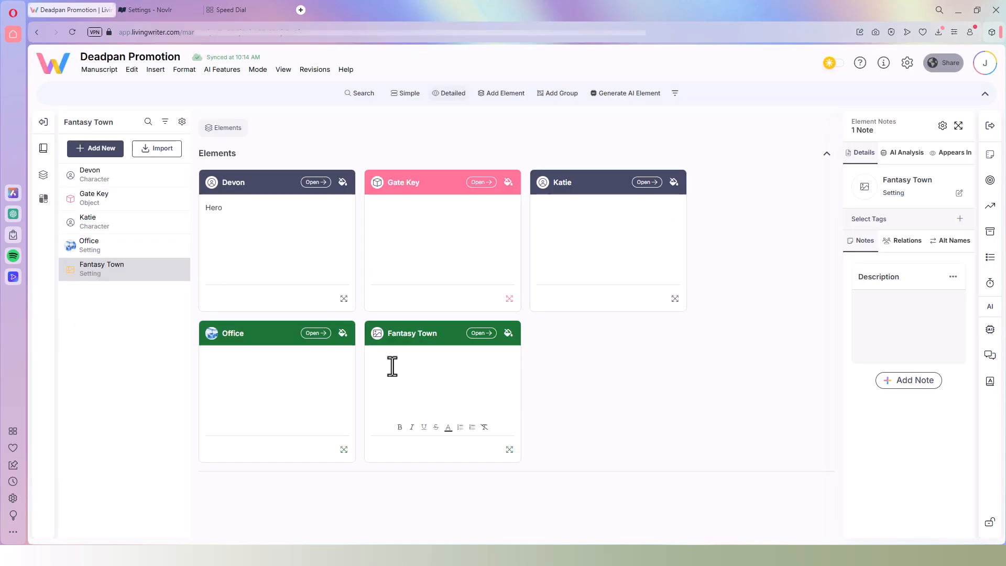
Step: Generate an AI image for the Fantasy Town element from "drawing of a fantasy town in the woods" and save it as its picture
left_click(482, 334)
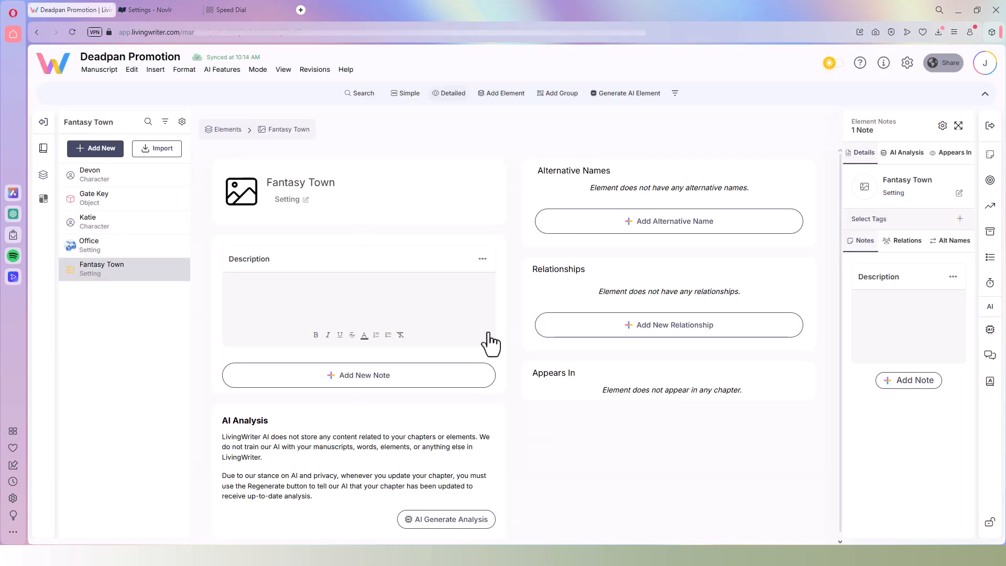
left_click(241, 192)
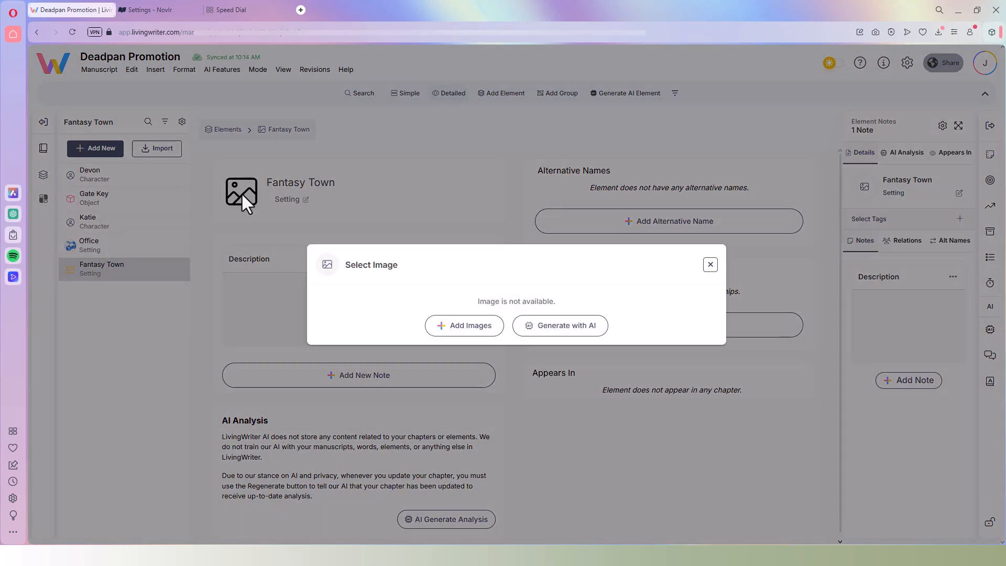
left_click(552, 340)
left_click(395, 271)
type("drawing of a mantasy town in the woods")
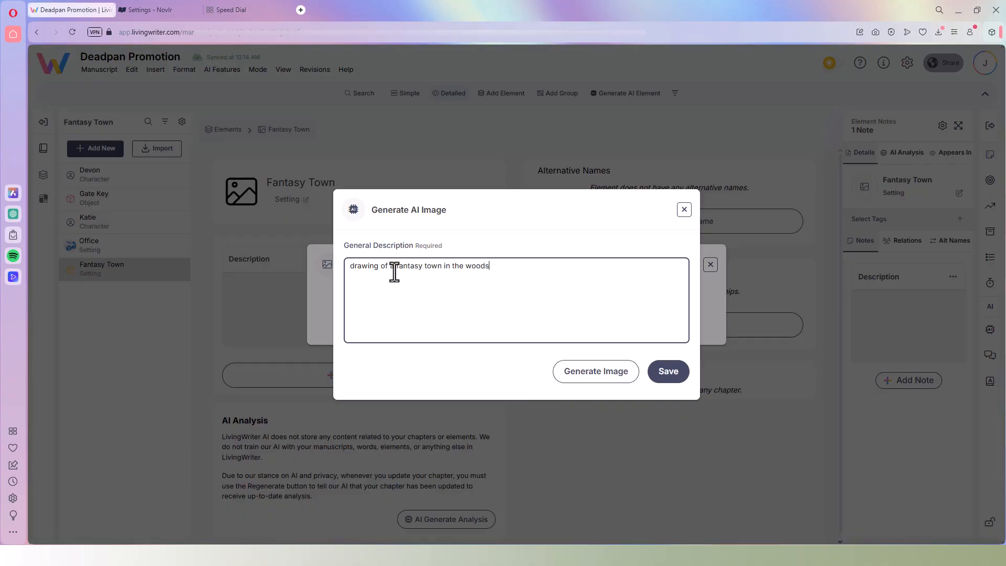
left_click(601, 378)
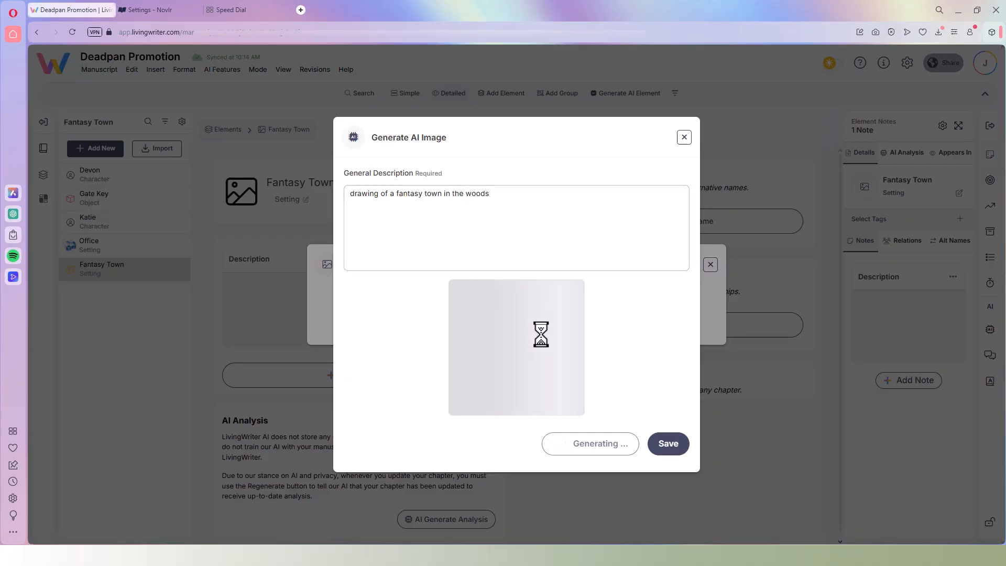
left_click(359, 193)
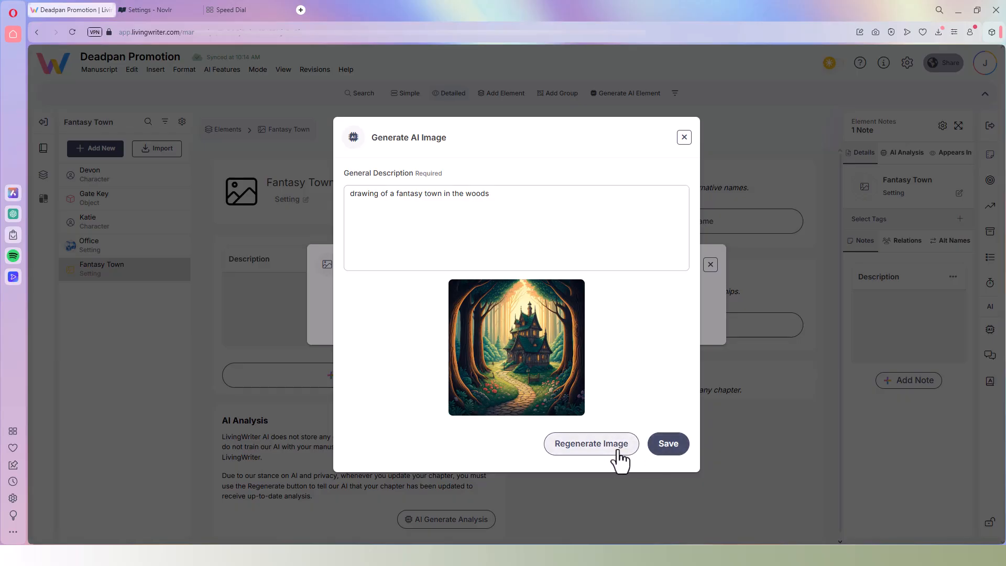
left_click(668, 444)
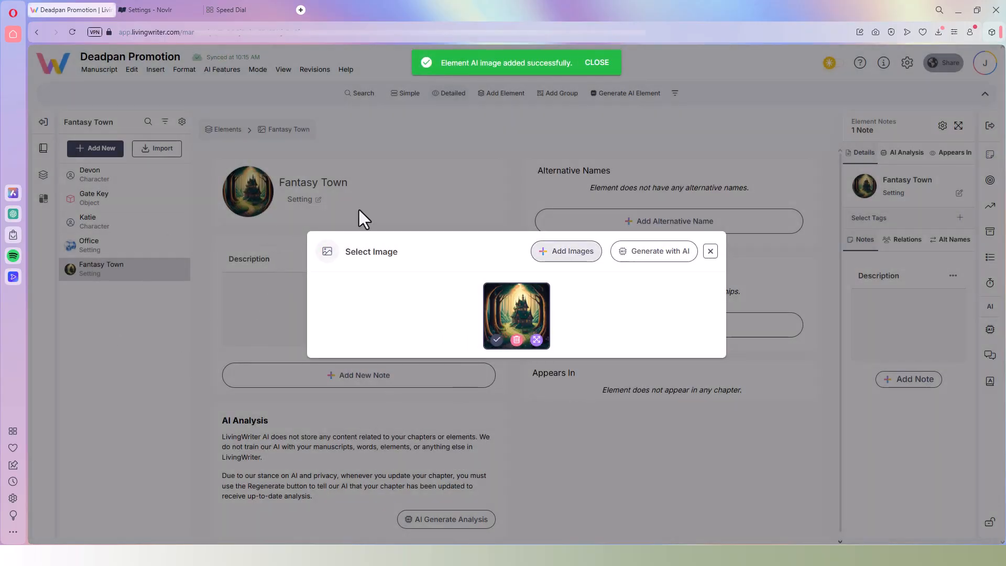
left_click(276, 189)
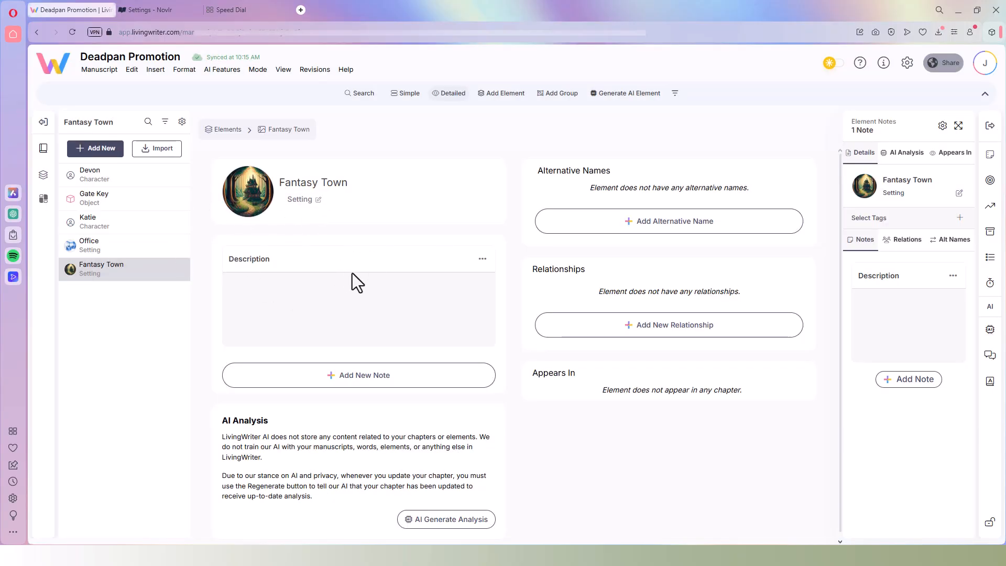
Step: Start a new research section named Fashion with the description "Clothing worn in fantasy world and other places"
left_click(223, 132)
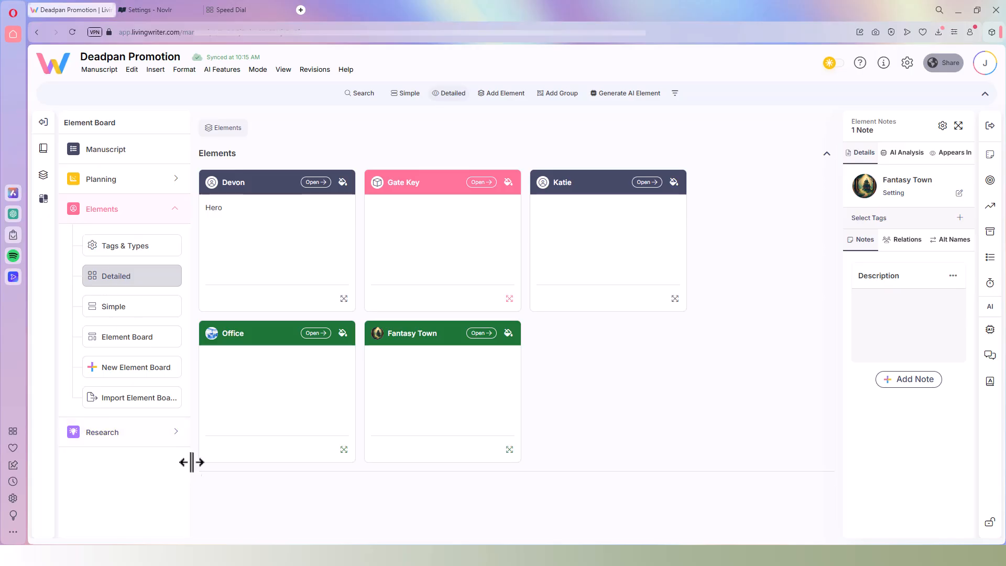
left_click(112, 433)
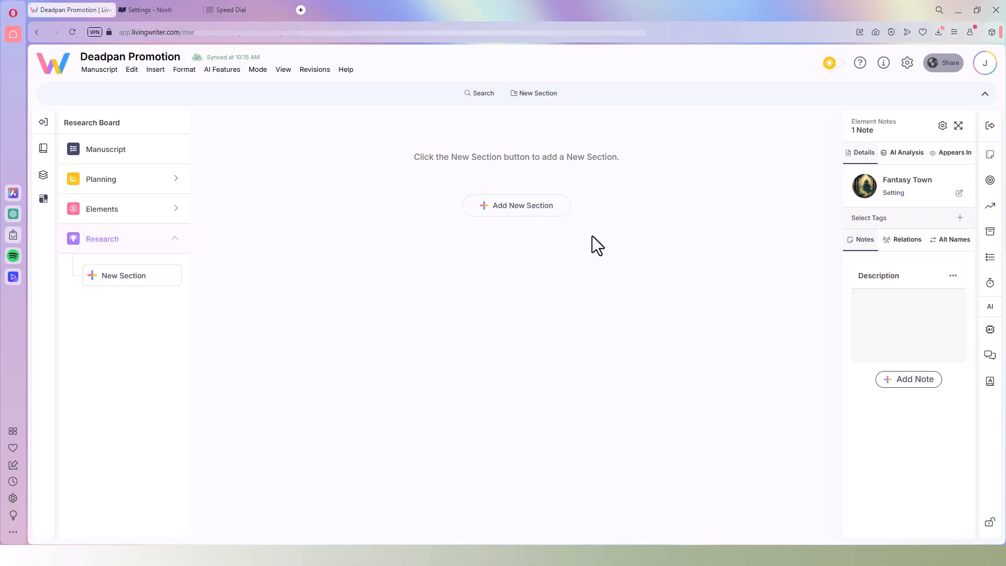
left_click(166, 288)
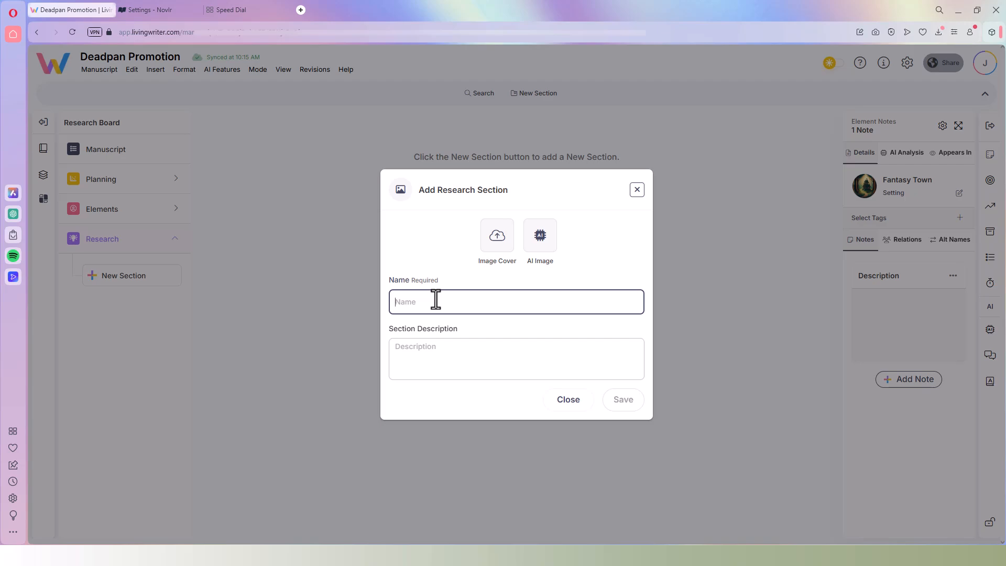
type("Fas")
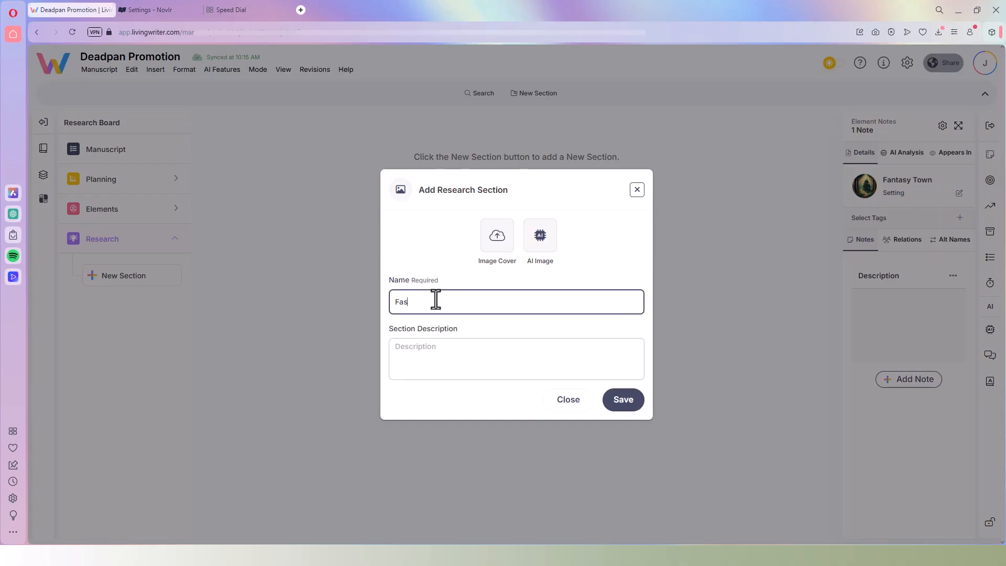
left_click(476, 348)
type("Clothing worn in fantasy world and other places")
Step: Add the downloaded Firefly clothing image as the Fashion section's cover, keeping the preset crop, and save the section
left_click(496, 238)
left_click(509, 172)
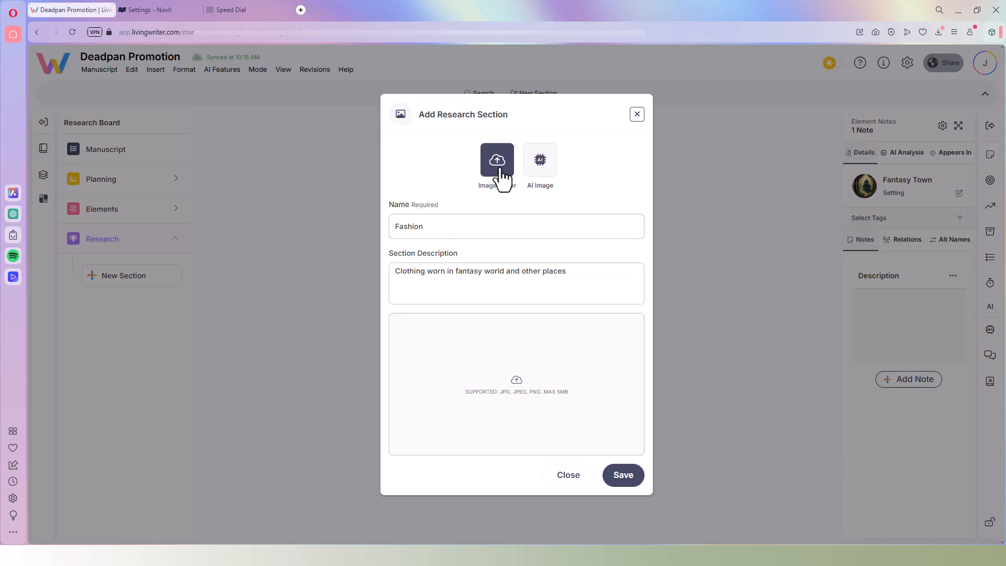
left_click(498, 167)
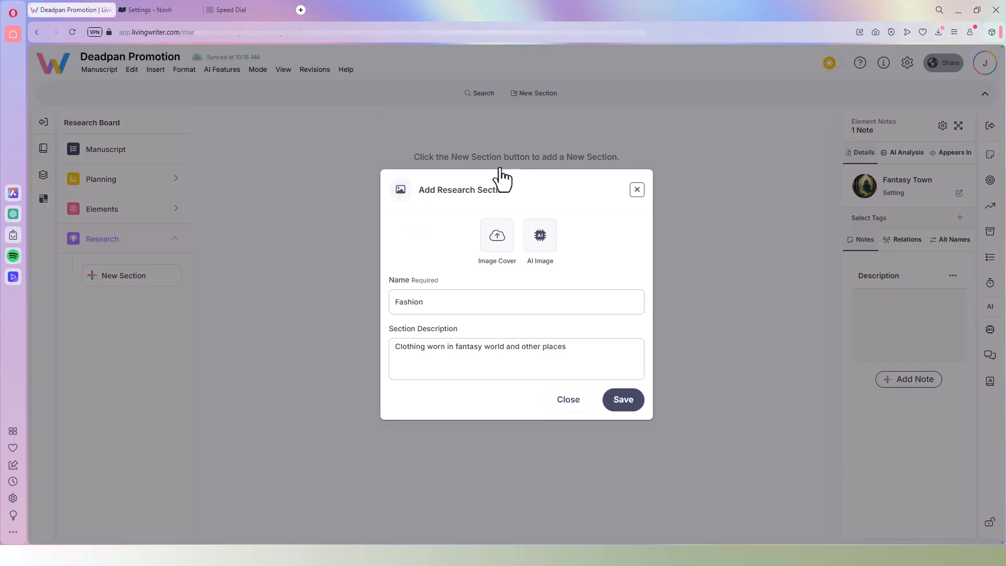
left_click(497, 240)
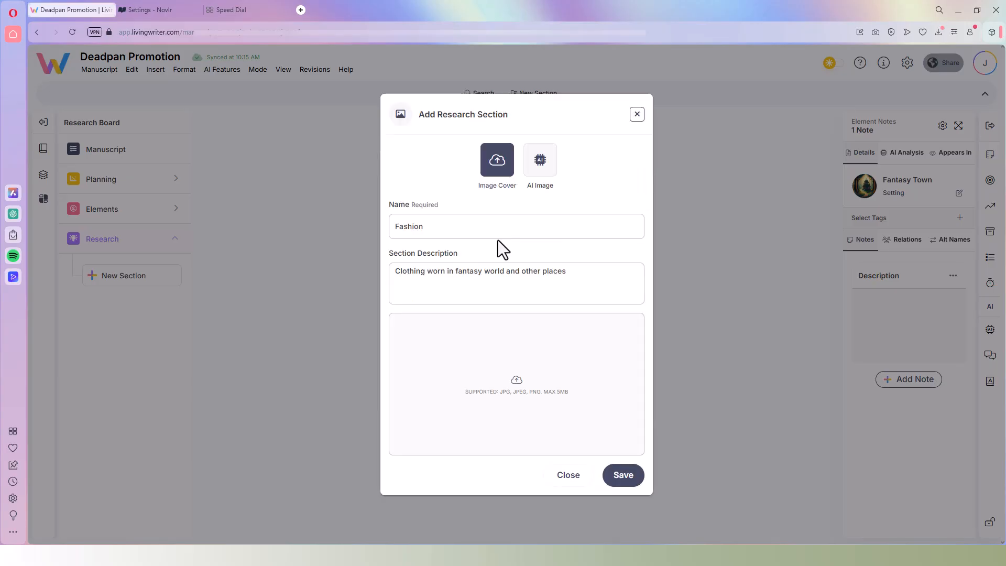
left_click(516, 379)
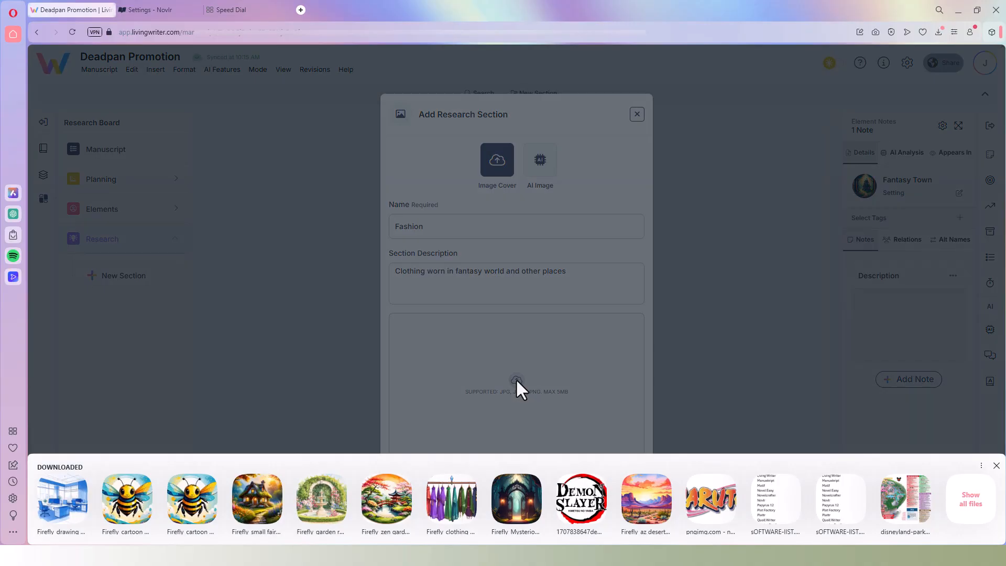
left_click(455, 510)
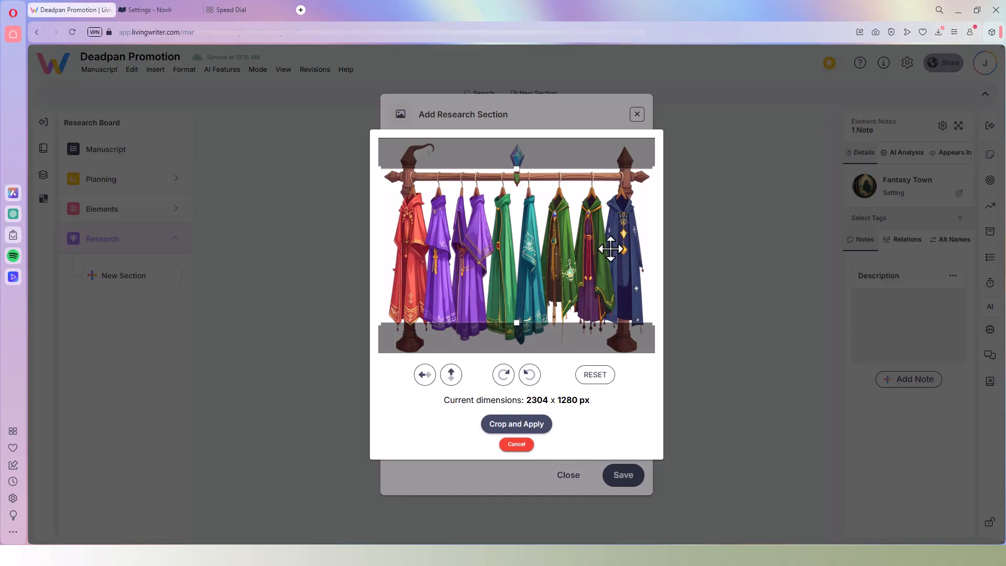
left_click(518, 426)
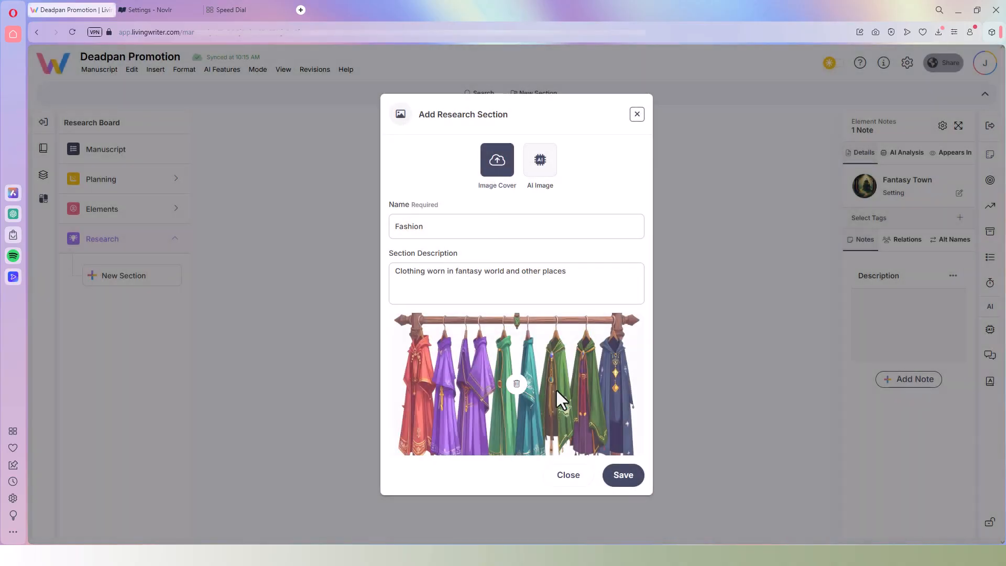
left_click(623, 483)
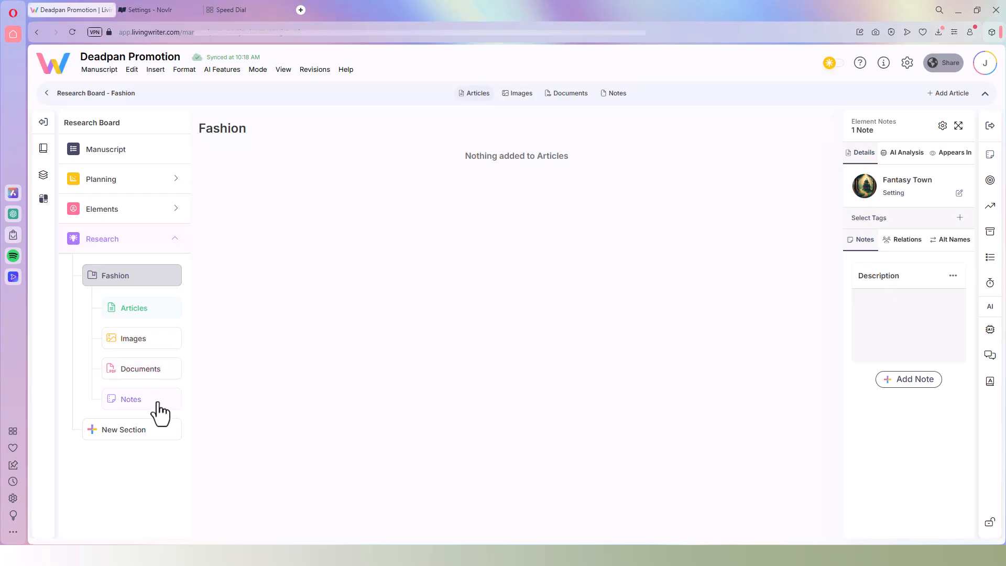
Step: Start a new image entry named Mage Cloak in the Images area of the Fashion research section
left_click(145, 350)
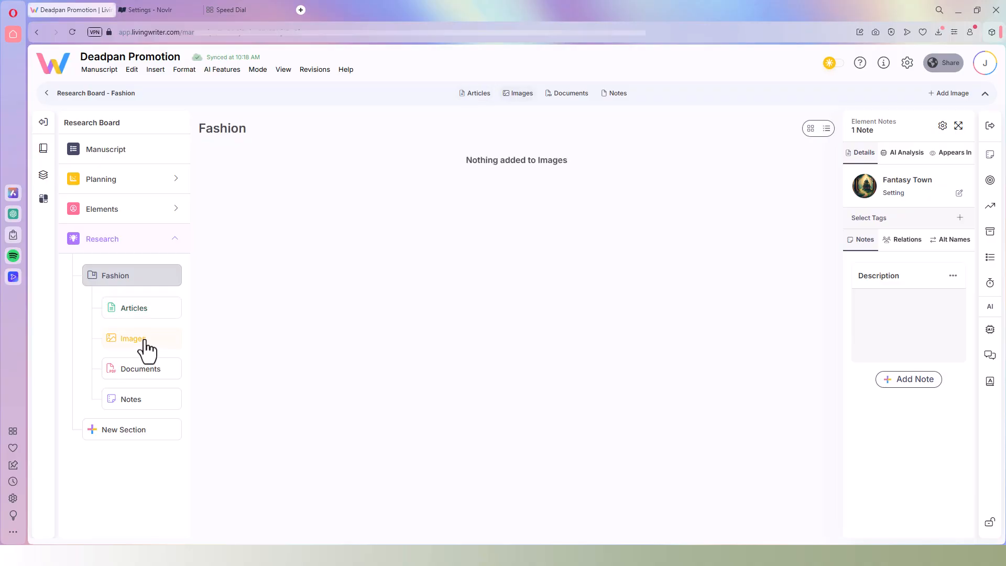
right_click(454, 217)
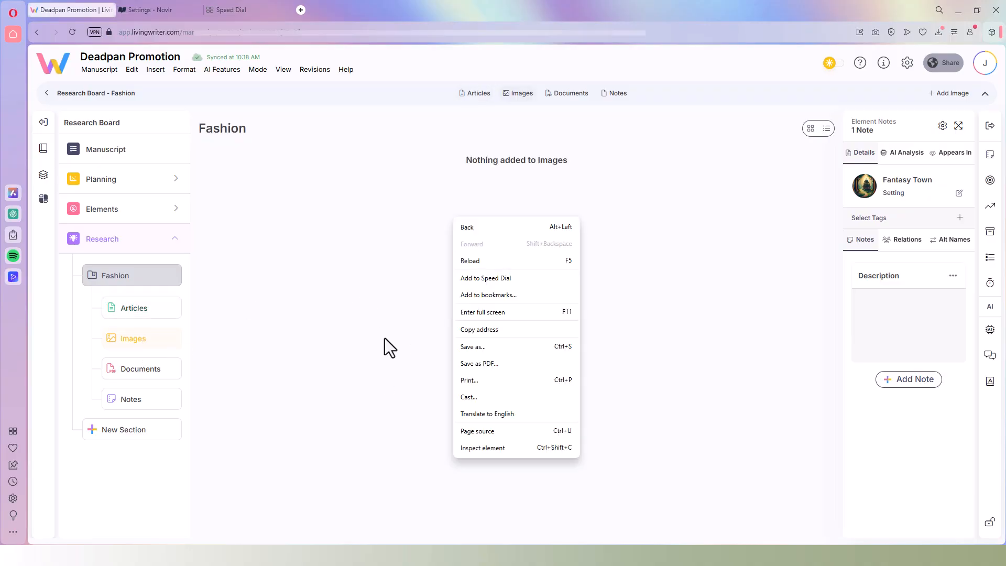
left_click(596, 270)
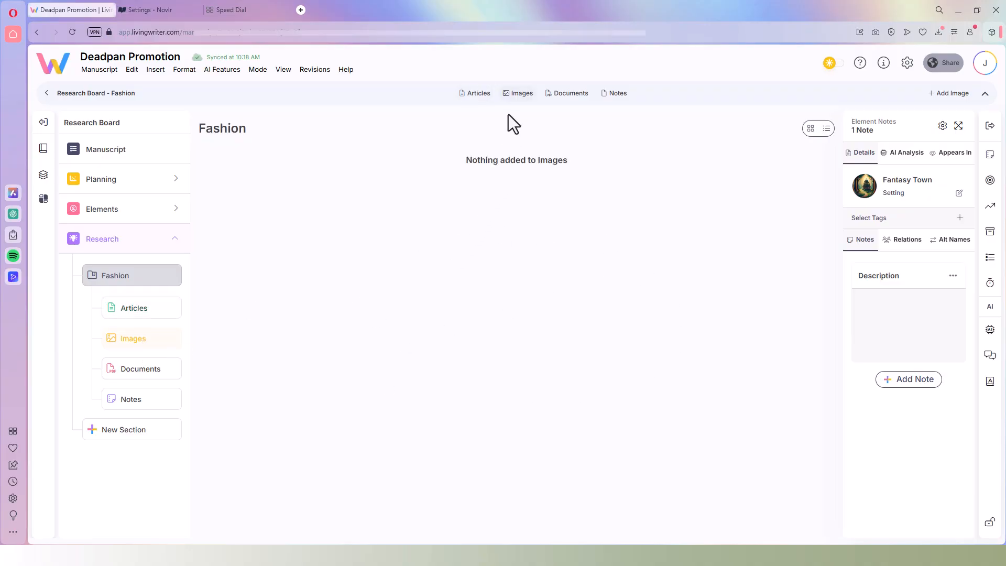
left_click(953, 95)
left_click(583, 220)
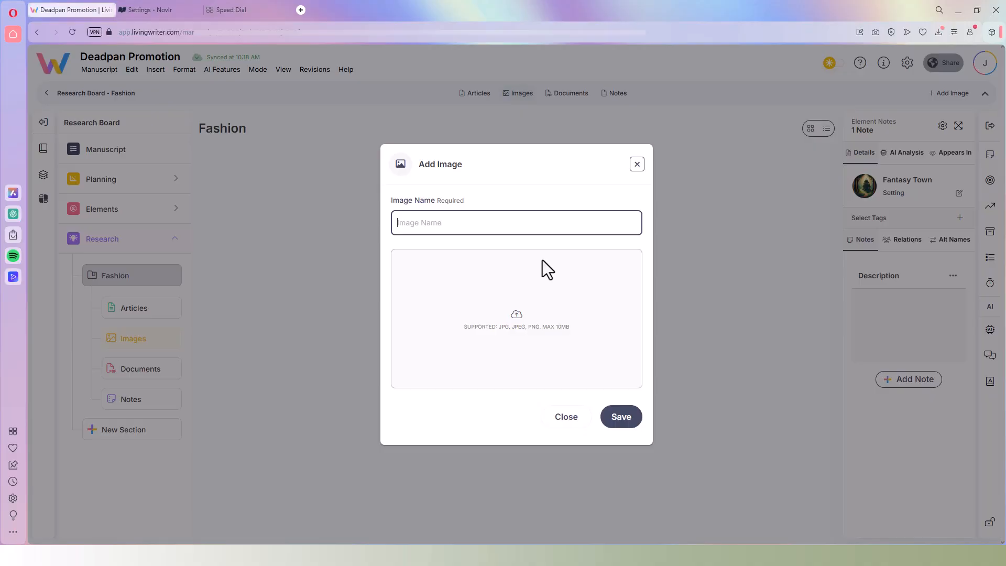
type("Mage Cloak")
Step: Upload the downloaded Firefly brown magician's coat picture for Mage Cloak, apply the preset crop and save the entry
left_click(542, 260)
scroll(570, 269, "down", 1)
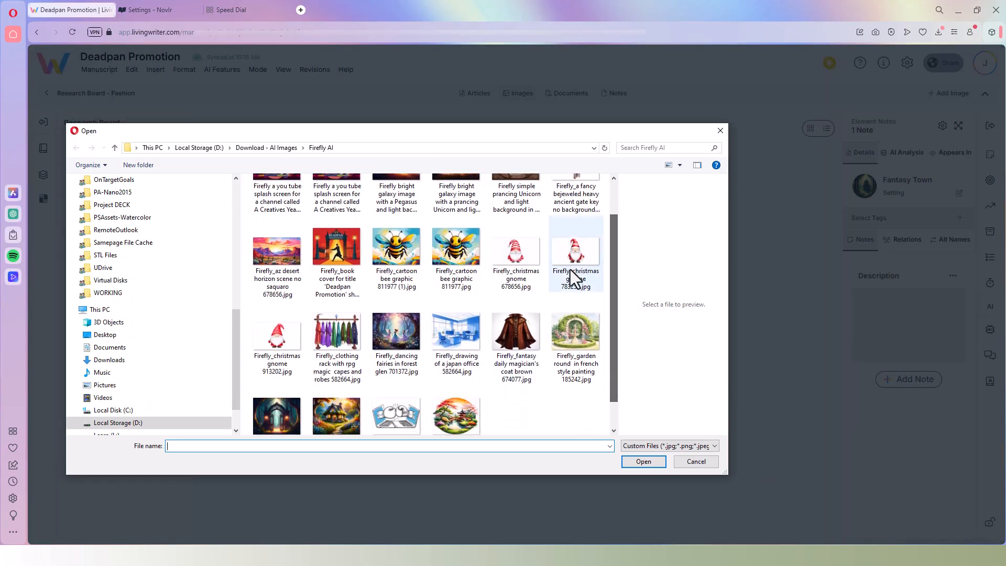
left_click(513, 336)
left_click(643, 461)
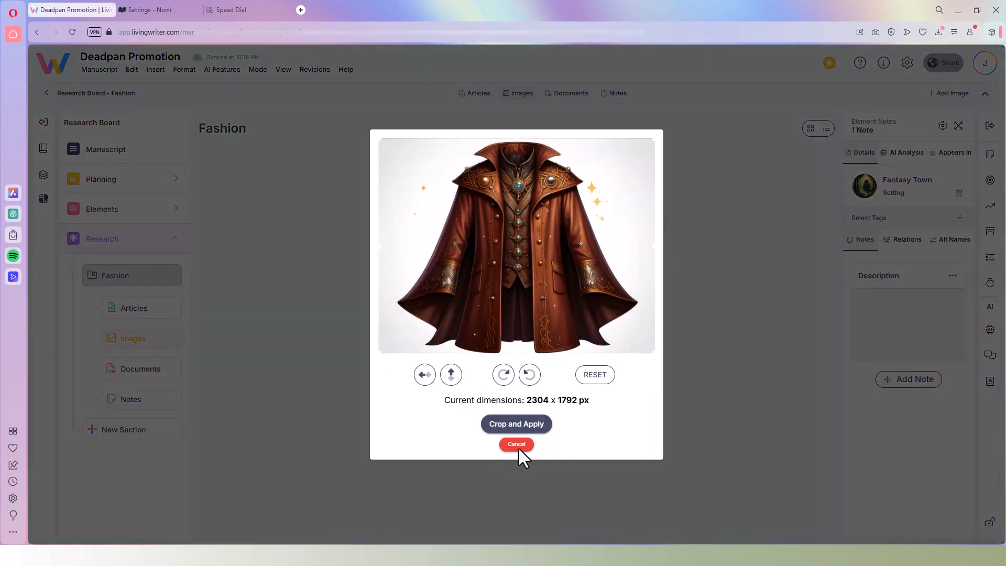
left_click(522, 424)
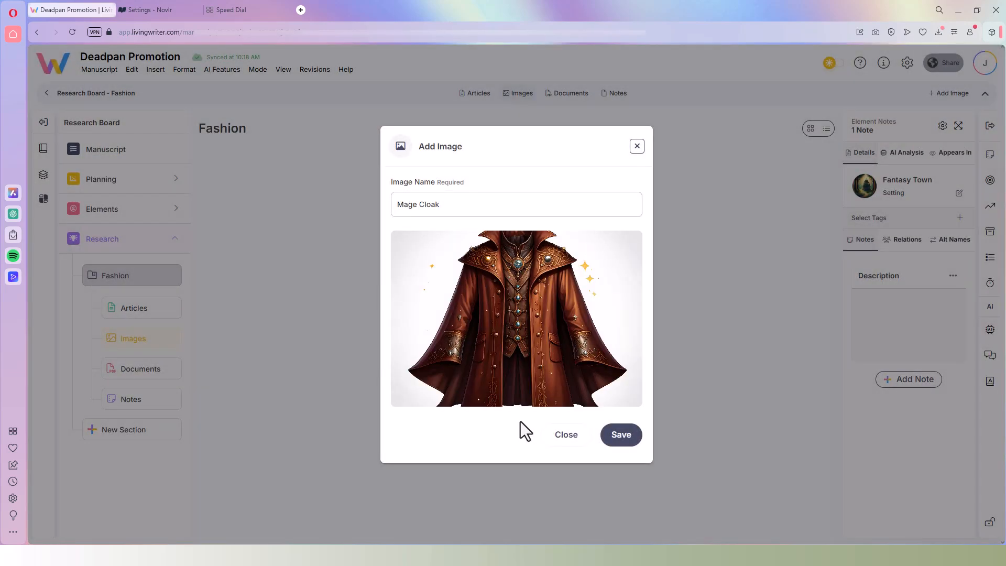
left_click(624, 440)
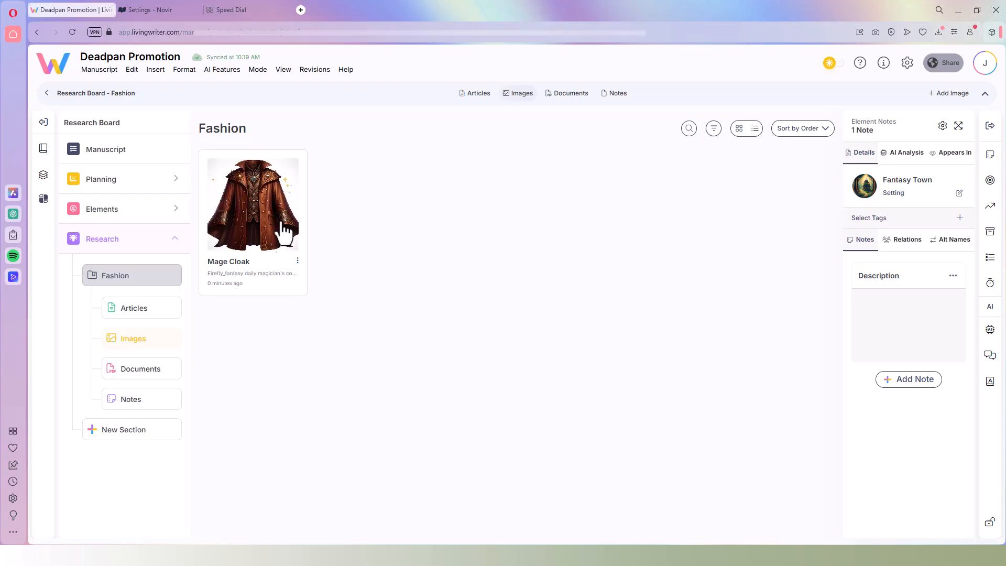
Step: View the Mage Cloak image enlarged and close the preview
left_click(251, 222)
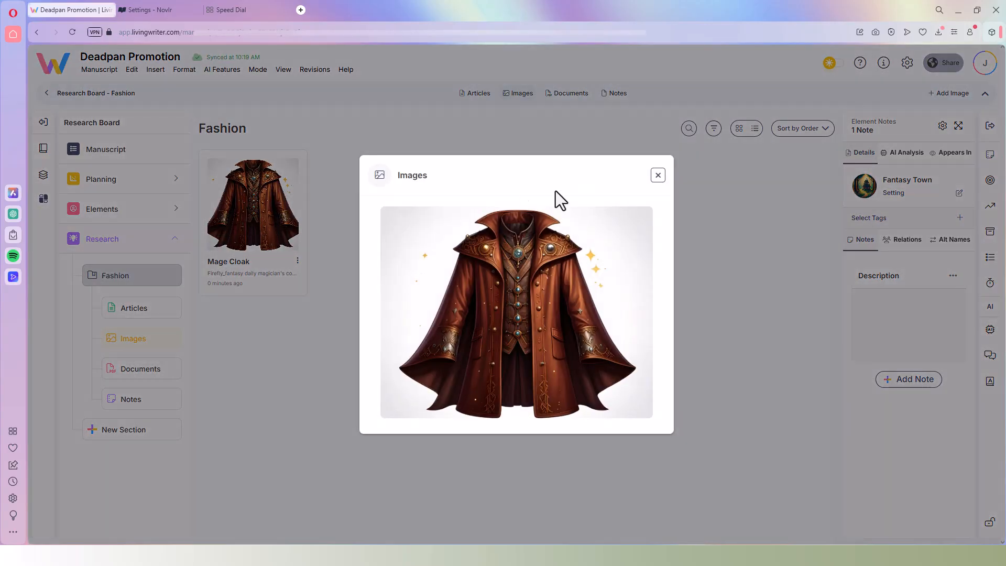
left_click(661, 177)
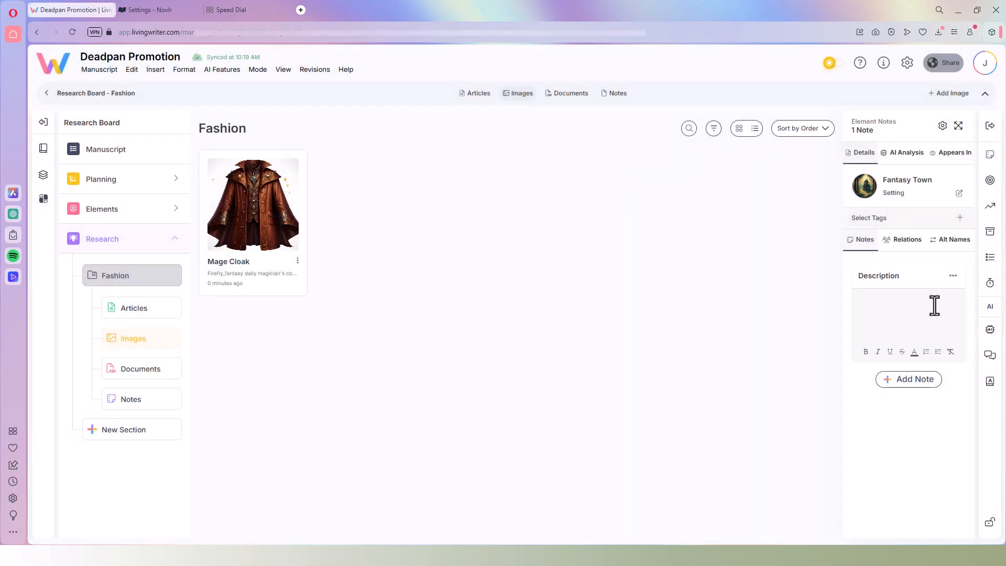
left_click(889, 307)
Step: Create two more research sections named Maps and Laws, without covers or descriptions
left_click(132, 430)
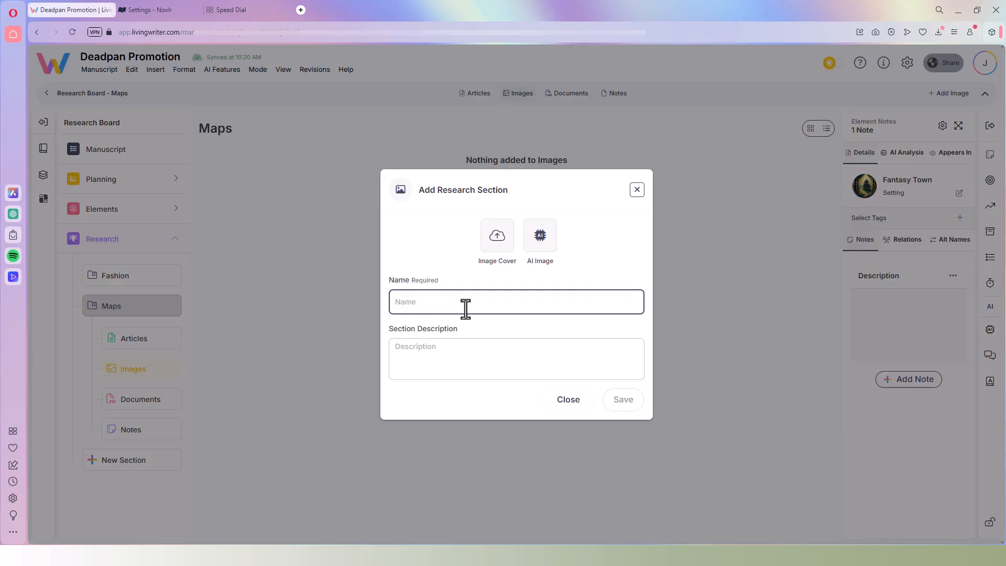
type("Laws")
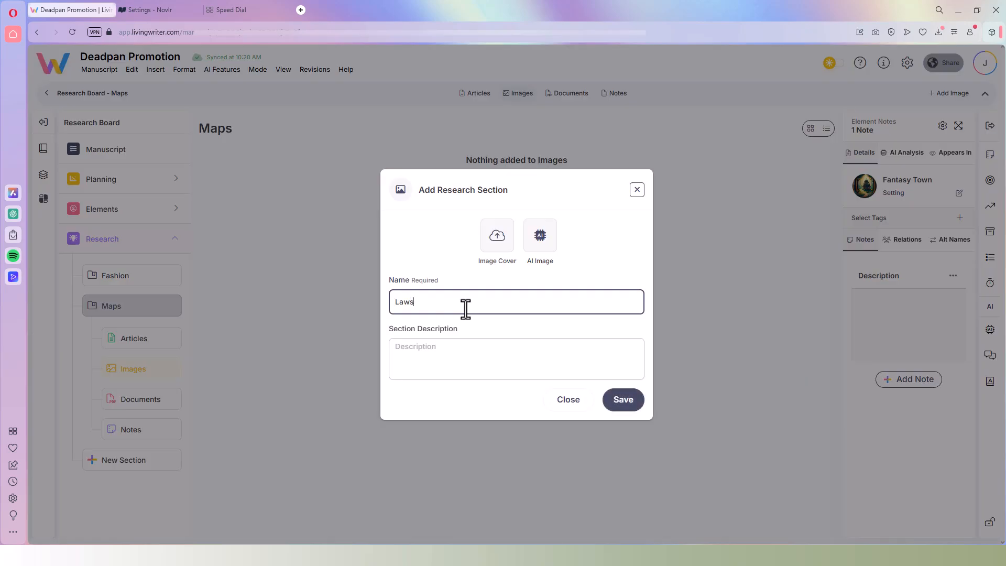
left_click(627, 402)
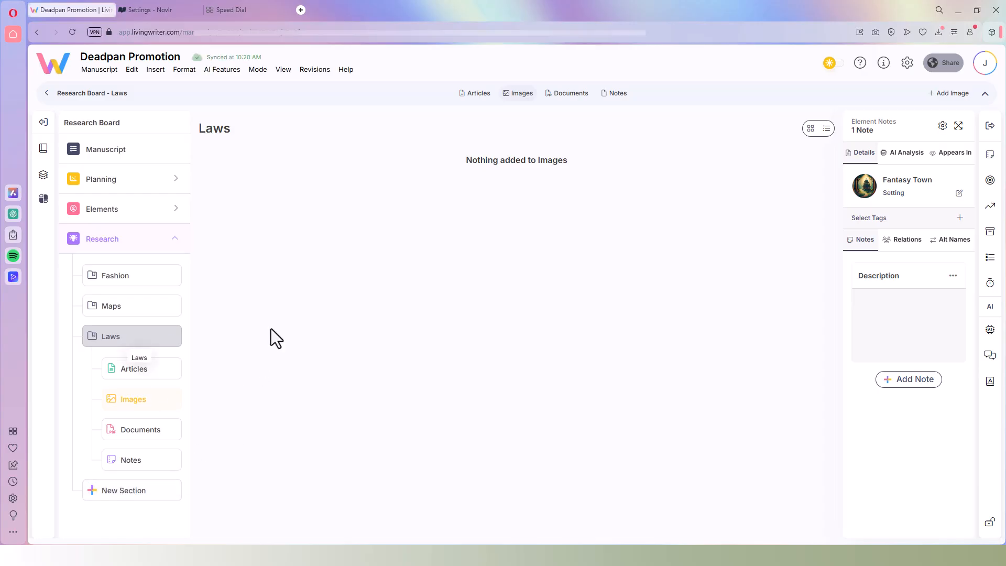
Step: Add a note titled "Basic rules of magic" to the Laws section and return to the research board overview
left_click(147, 462)
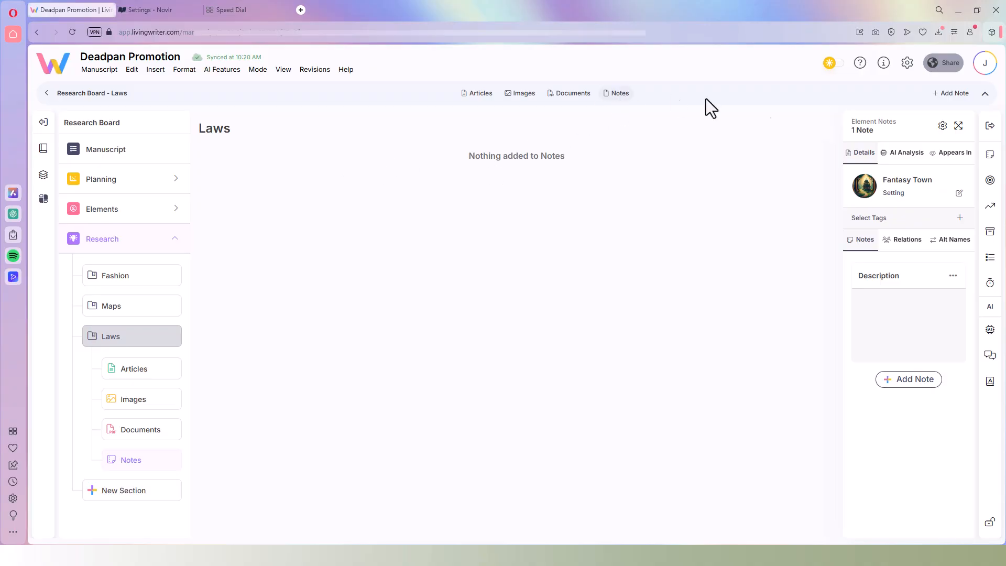
left_click(946, 94)
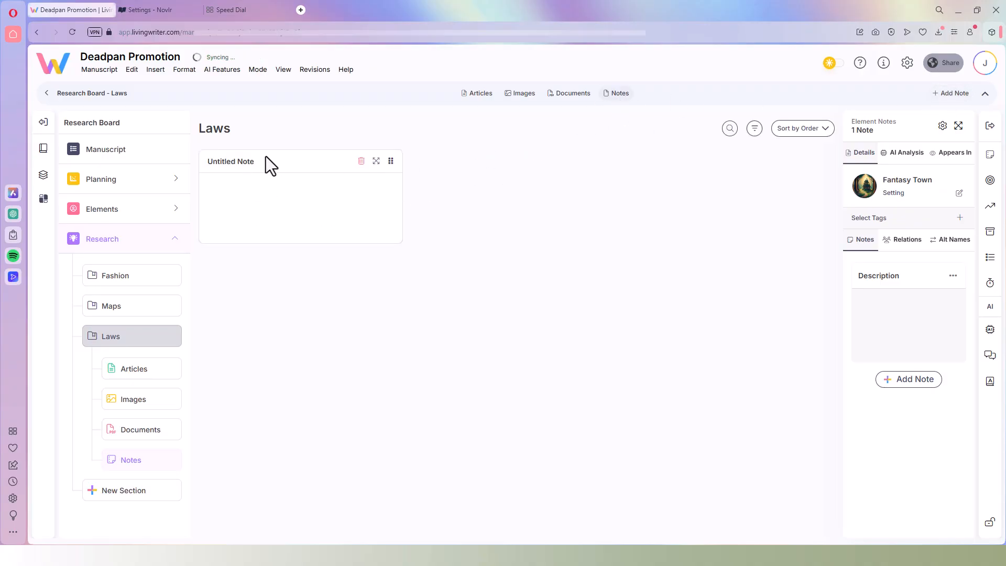
left_click_drag(263, 161, 193, 155)
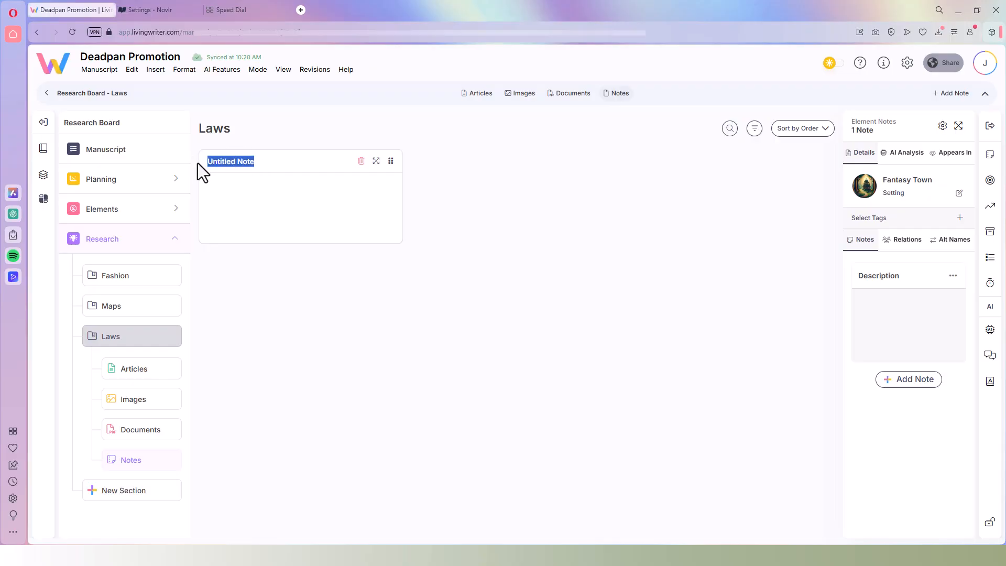
type("Basic rules ")
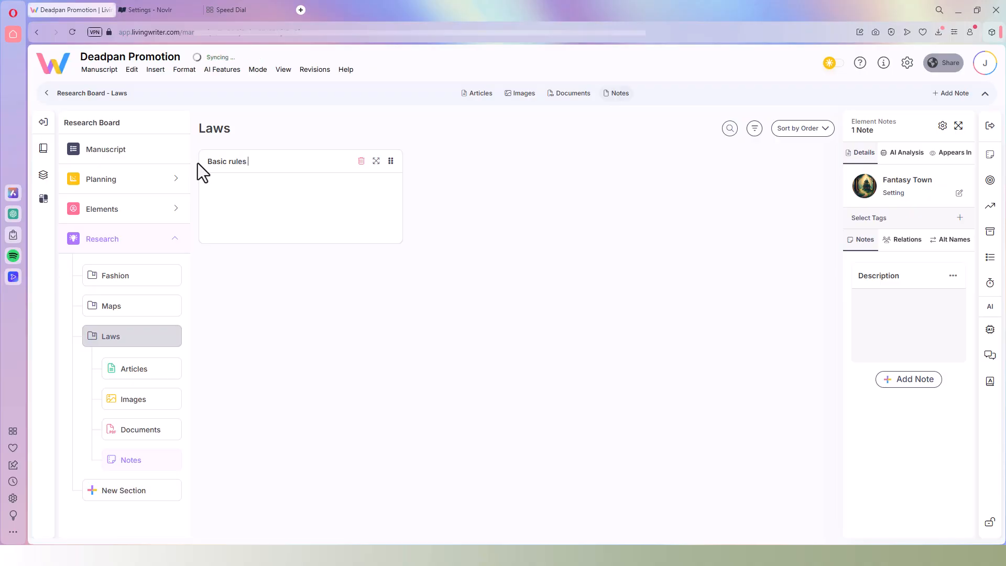
type("of magic")
key("BackSpace")
key("BackSpace")
key("BackSpace")
left_click(46, 93)
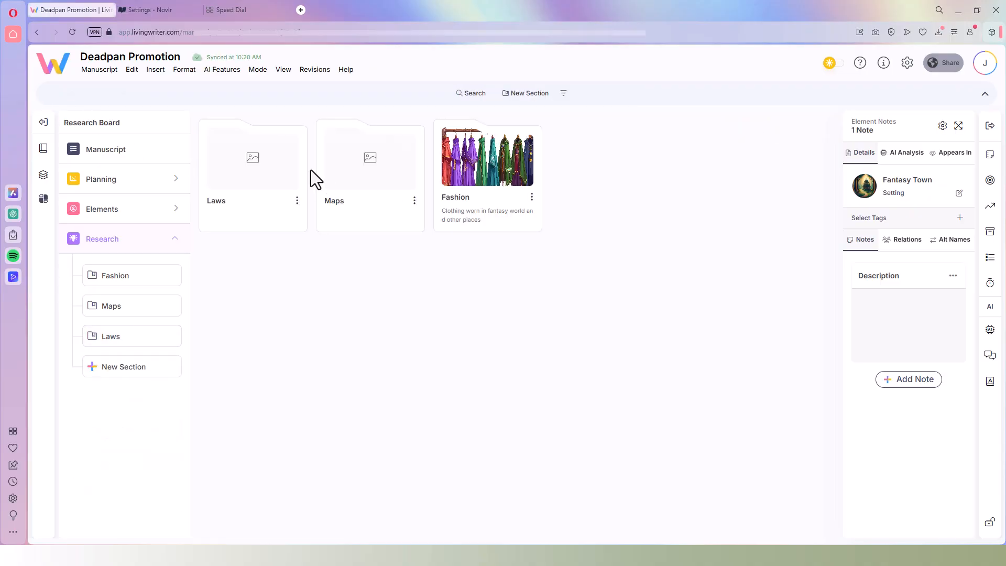
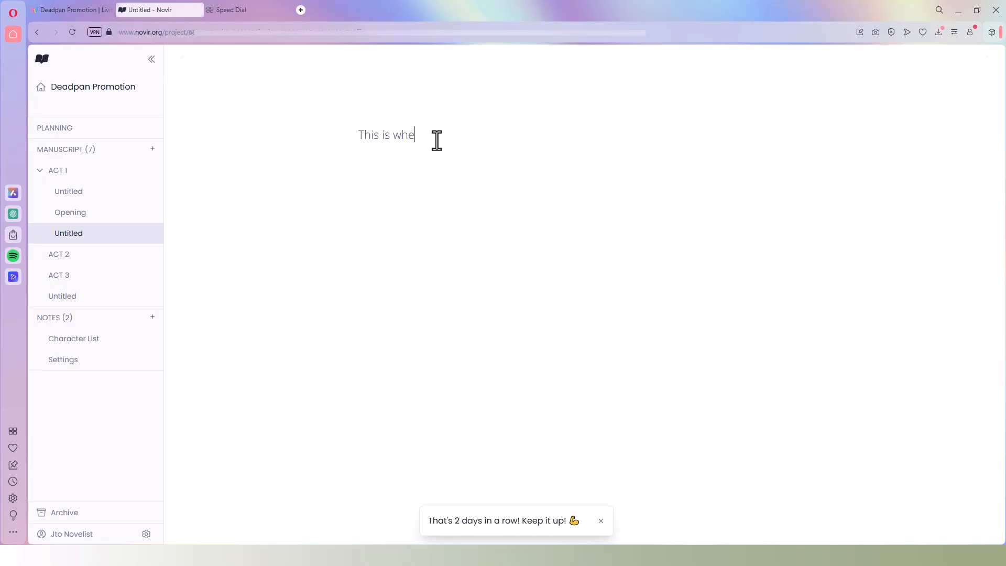
Step: In Novlr, write "This is where things start to move" in the last untitled ACT 1 section and add a new section from ACT 2
type("is where things start to move")
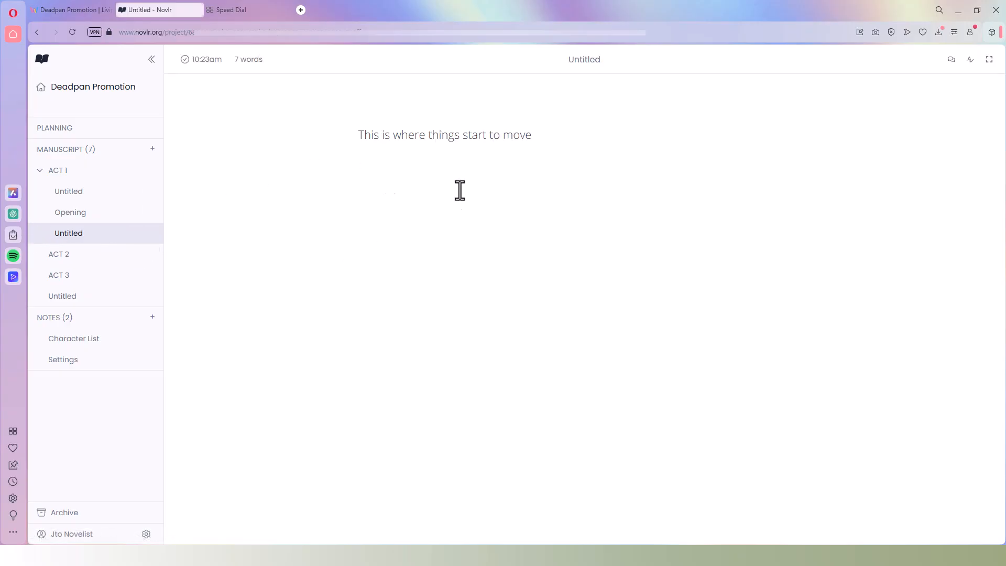
left_click(59, 257)
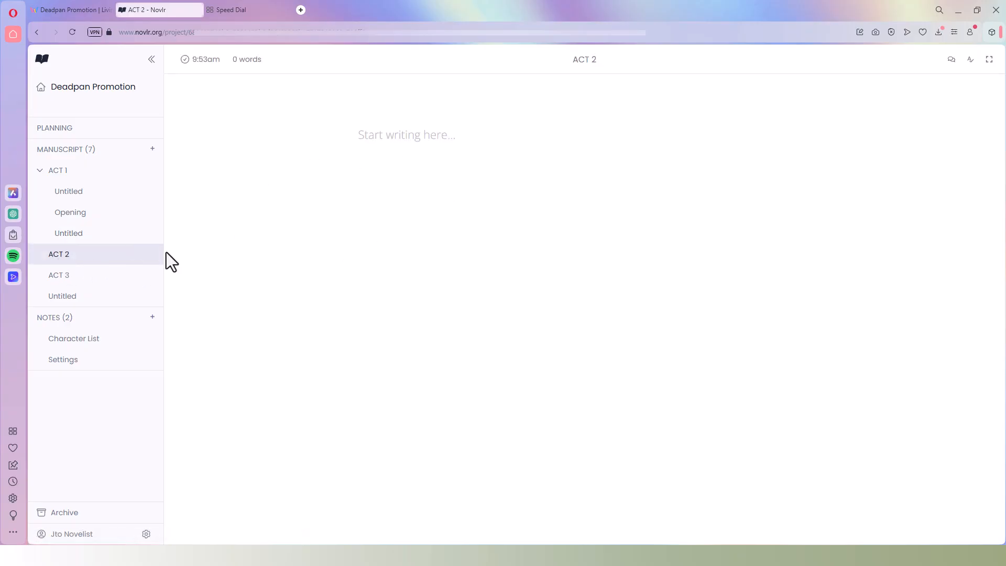
left_click(152, 254)
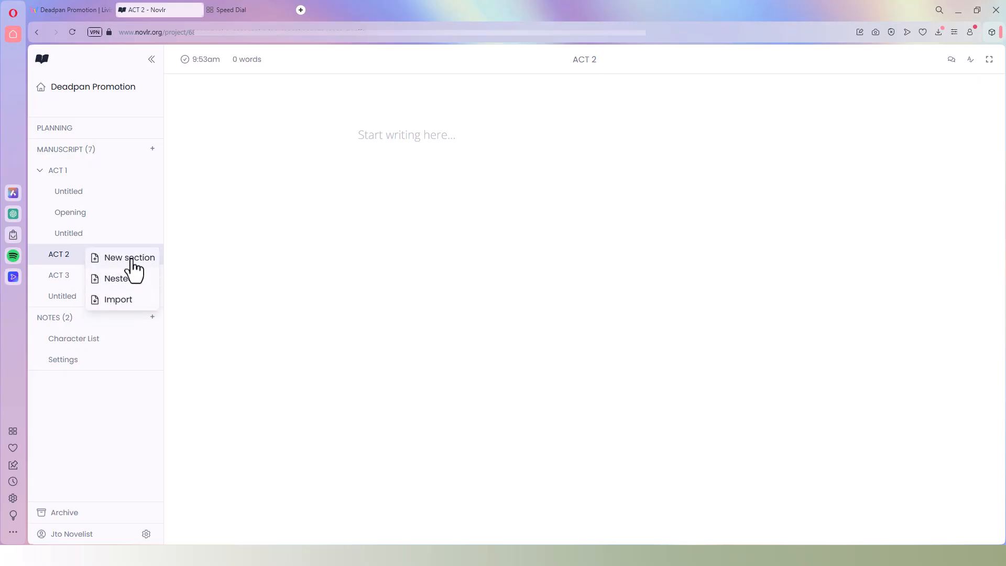
left_click(134, 268)
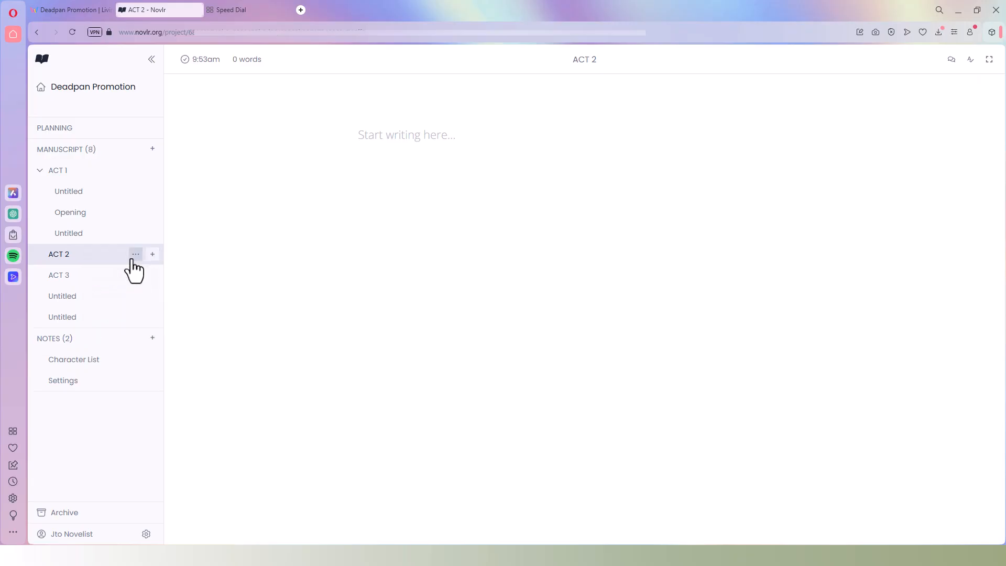
Step: Rename the first untitled section after ACT 3 as Chapter A and move it into ACT 1, directly below Opening
left_click(70, 303)
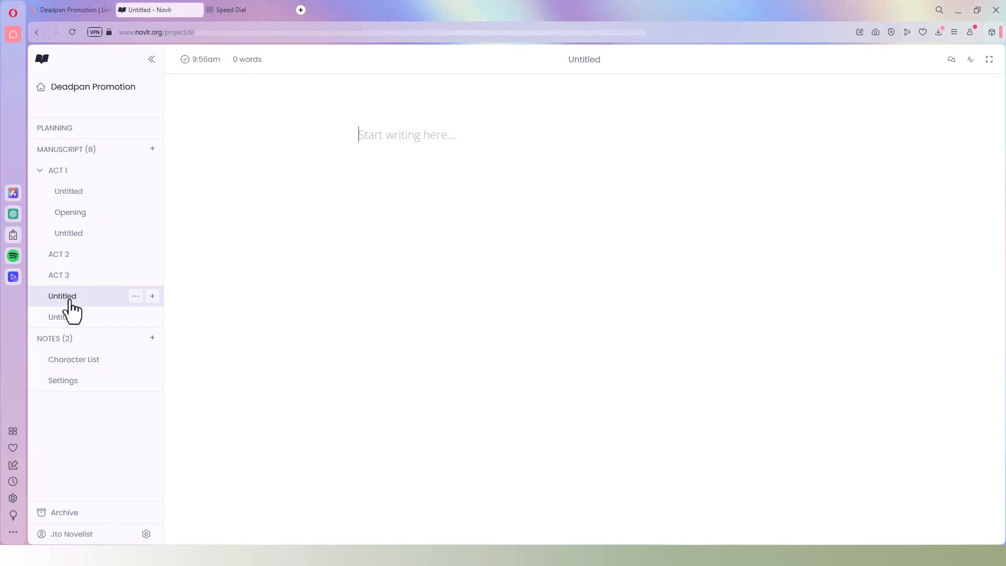
left_click_drag(567, 61, 625, 61)
type("Chapter A")
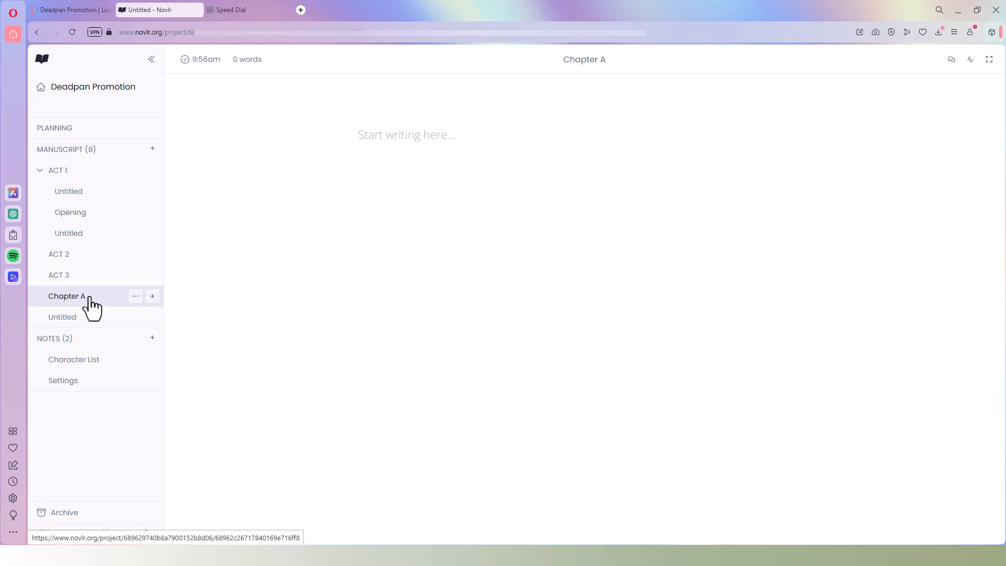
left_click_drag(70, 299, 90, 237)
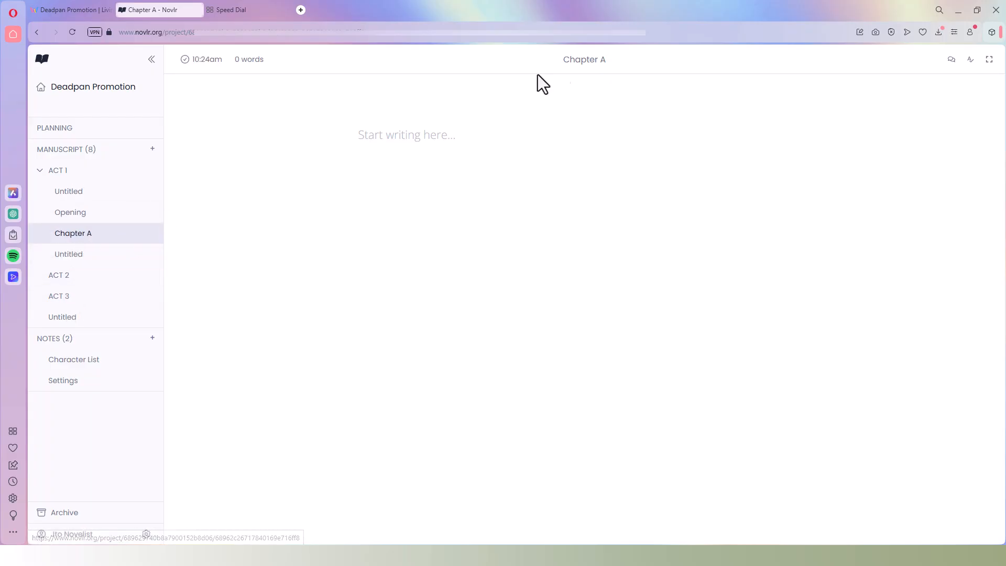
Step: Rename Chapter A as Scene A and nest it under Opening, checking that Opening collapses and expands
left_click_drag(598, 59, 565, 61)
type("Scene")
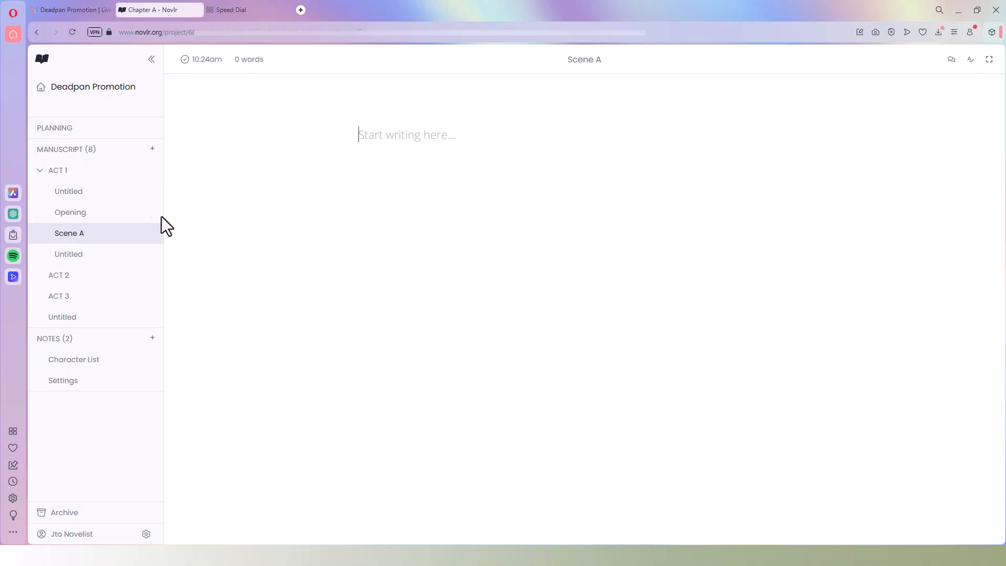
left_click_drag(70, 242, 92, 222)
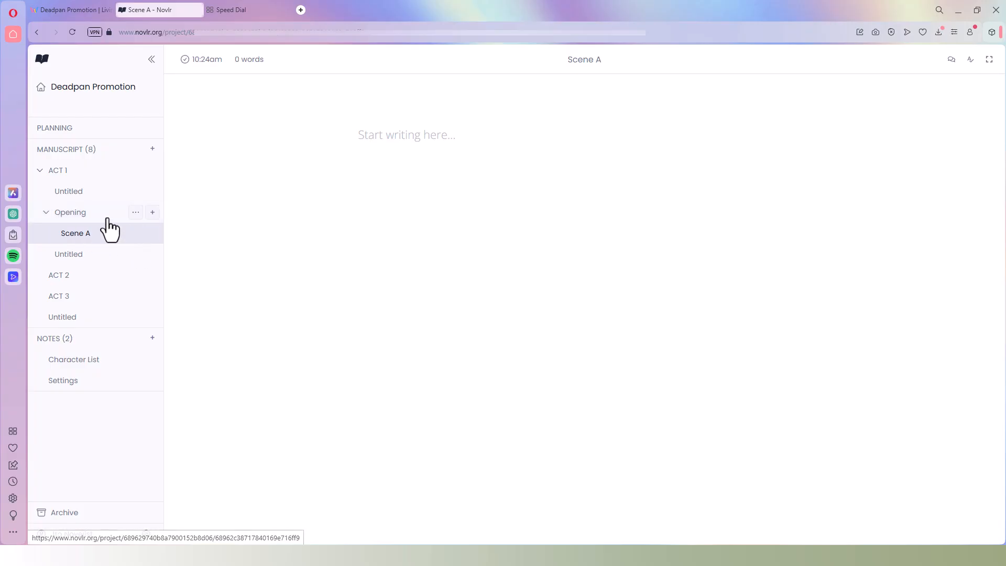
left_click(47, 213)
left_click(46, 213)
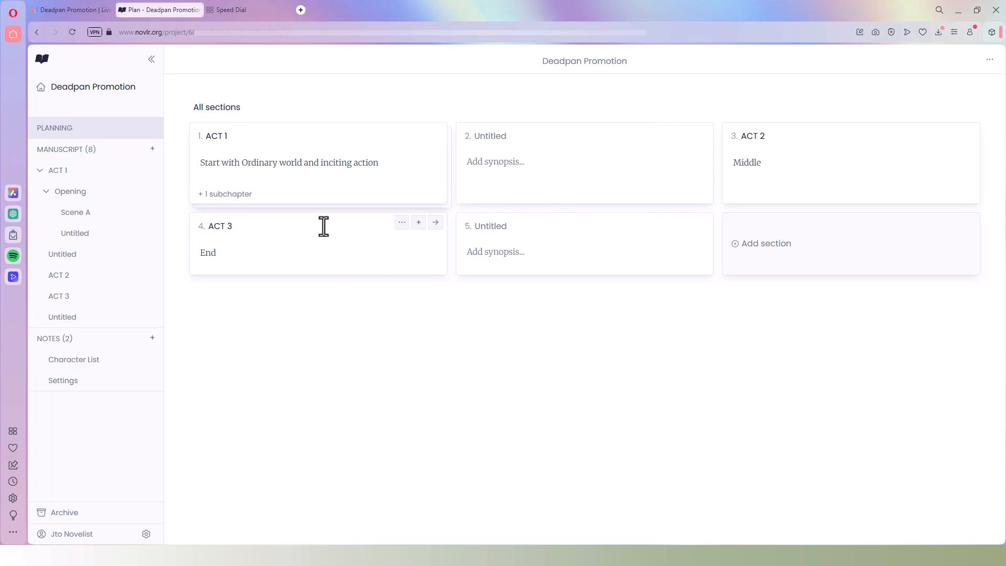
Step: On the planning board, nest ACT 3 under the untitled second card and move that card onto the other untitled card
left_click_drag(300, 223, 552, 130)
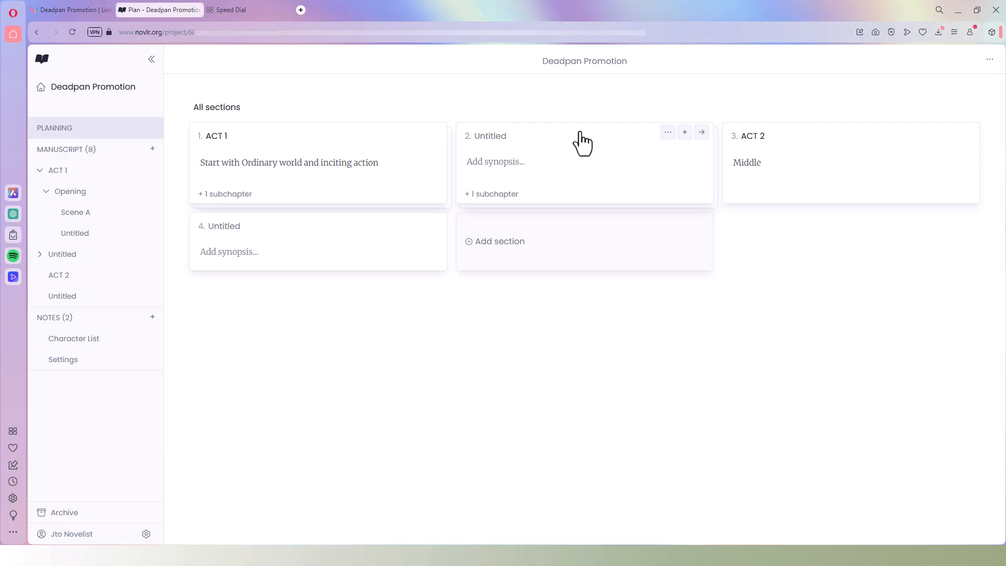
left_click_drag(581, 134, 348, 263)
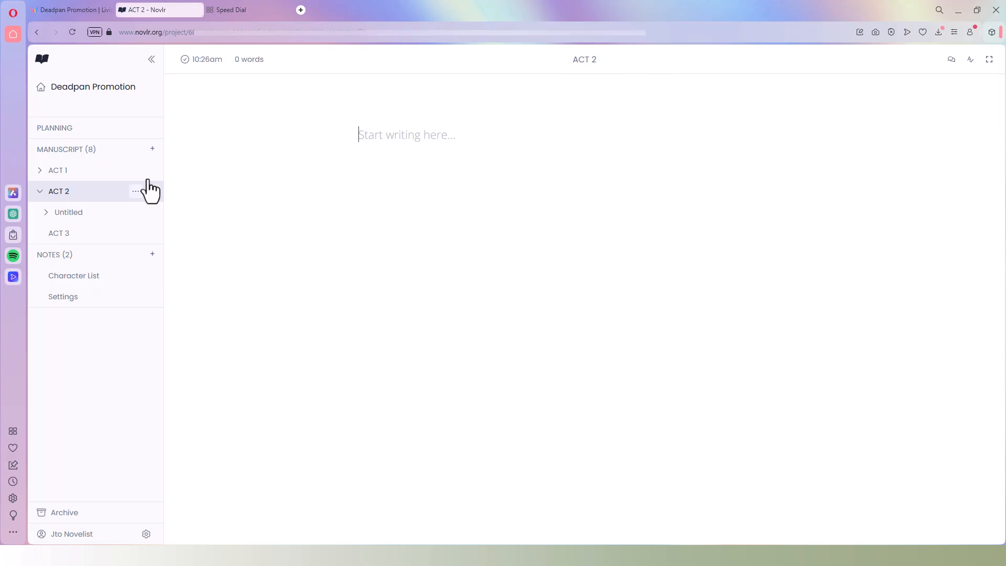
Step: Write "Ther was" in ACT 2 and set the writing font to Serif in the preferences
type("Ther was")
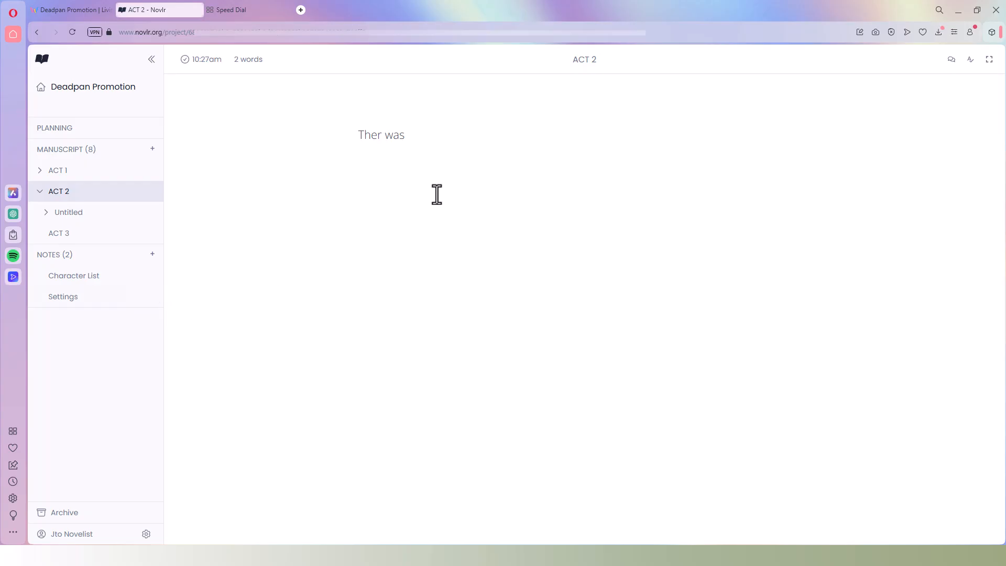
left_click(146, 533)
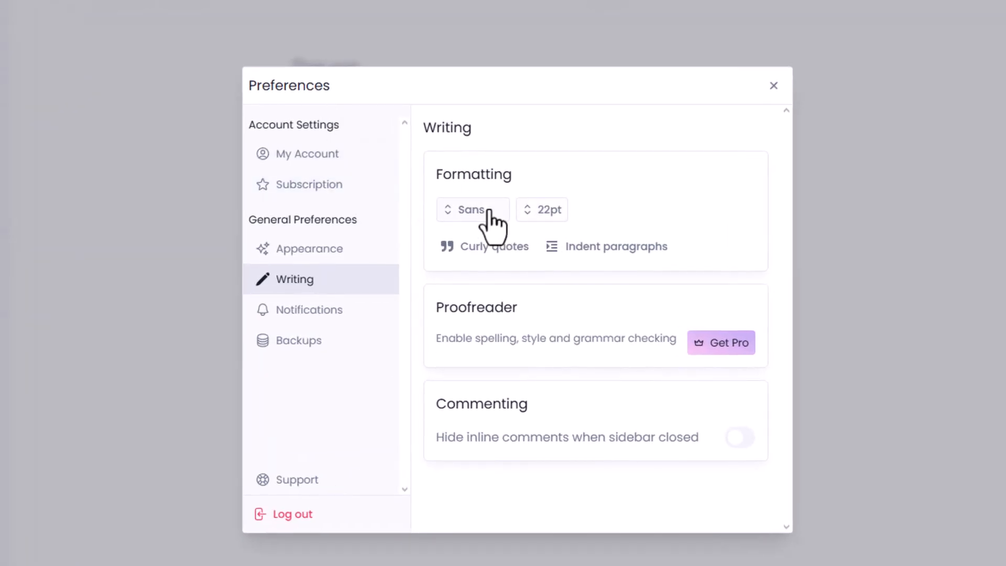
left_click(447, 220)
left_click(465, 191)
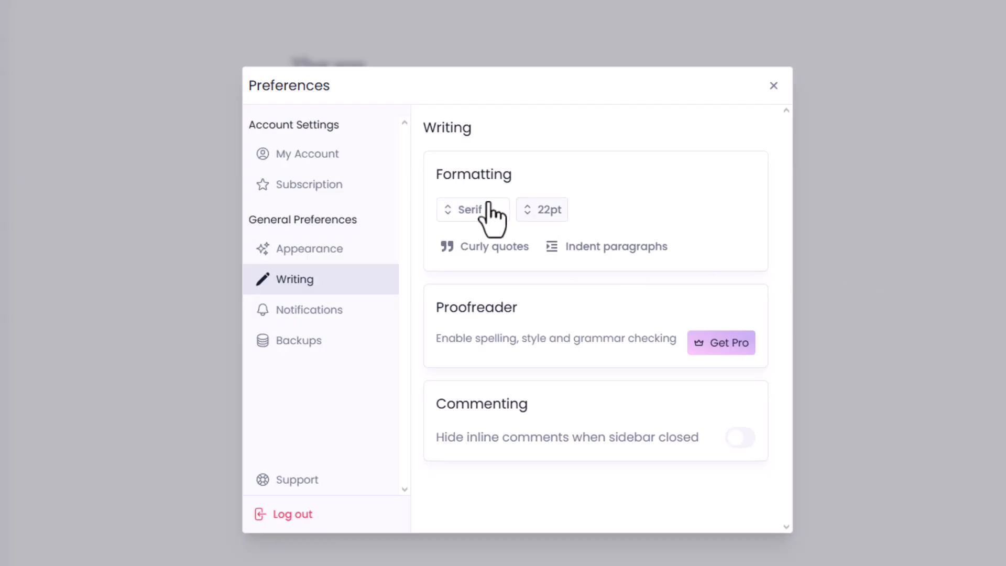
Step: Set the writing font size to 10 pt, check the ACT 2 text at that size and reopen the writing preferences
left_click(895, 176)
left_click(527, 215)
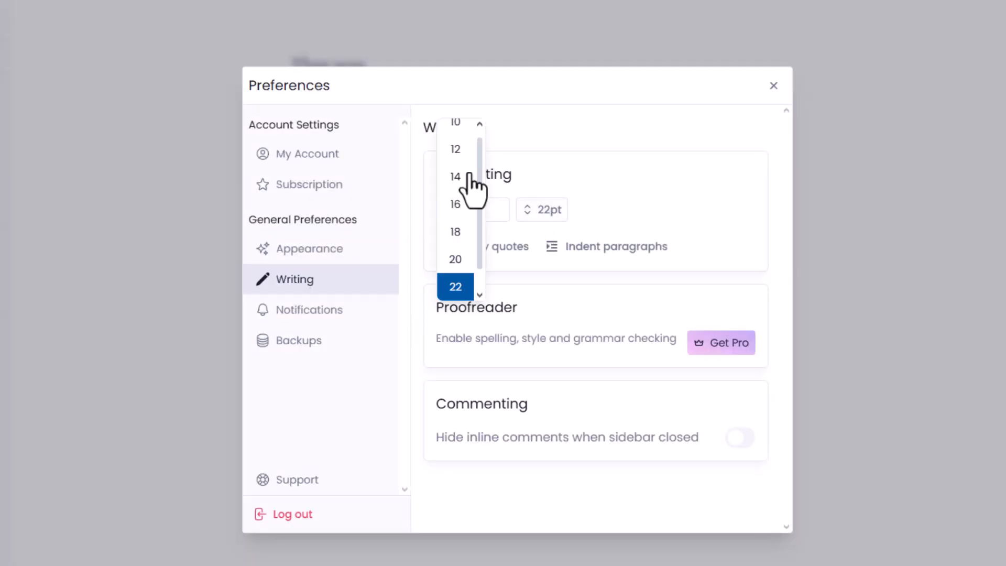
left_click(454, 134)
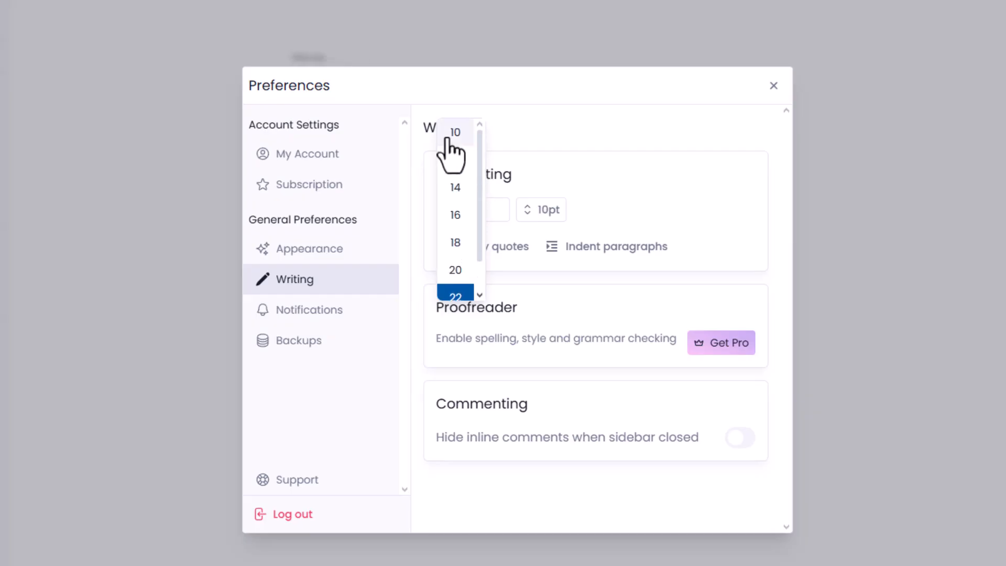
left_click(124, 277)
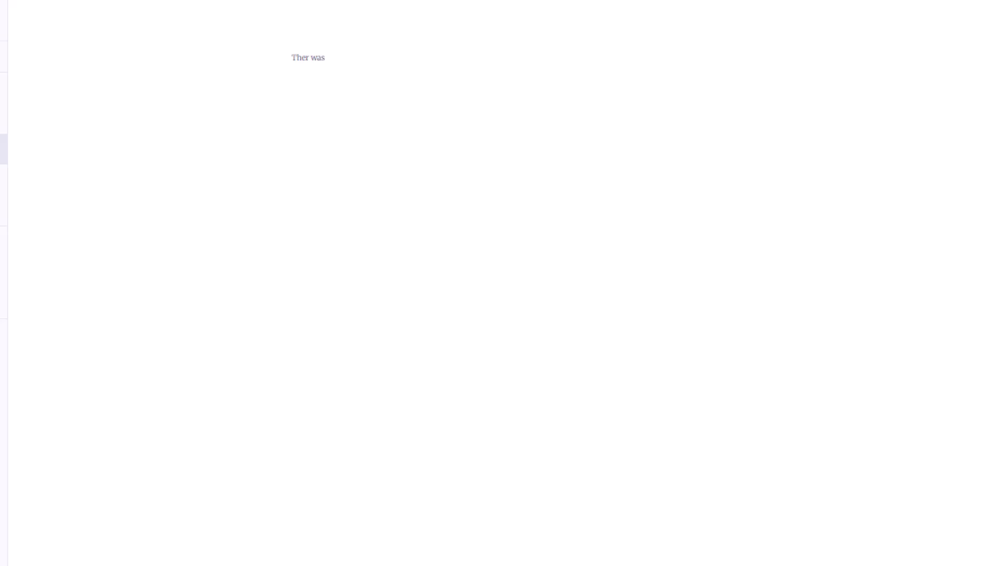
left_click(2, 561)
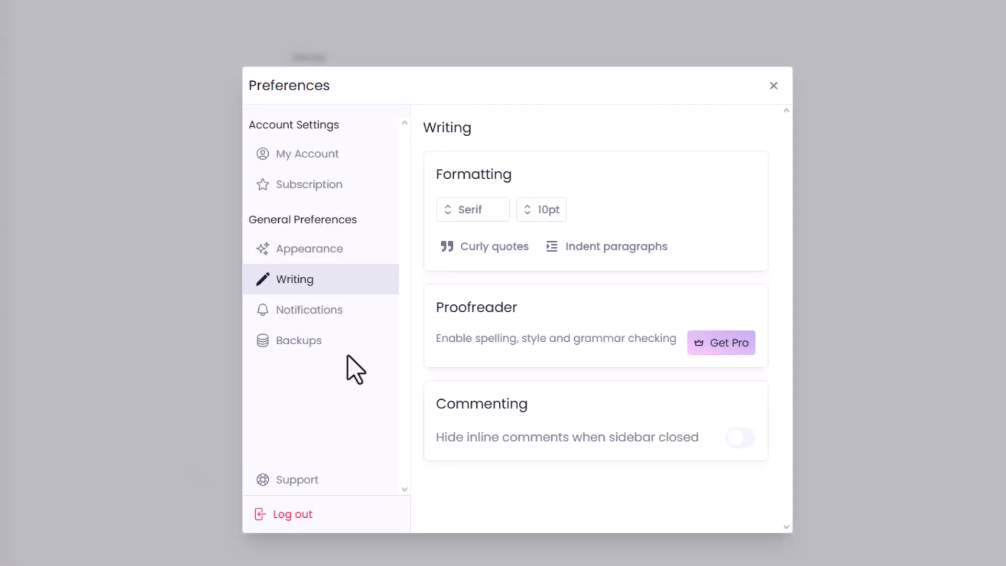
Step: Change the writing font size and compare straight and curly quotes by adding "something" this was “nothing” to ACT 2
left_click(533, 212)
left_click(455, 244)
left_click(455, 246)
left_click(825, 230)
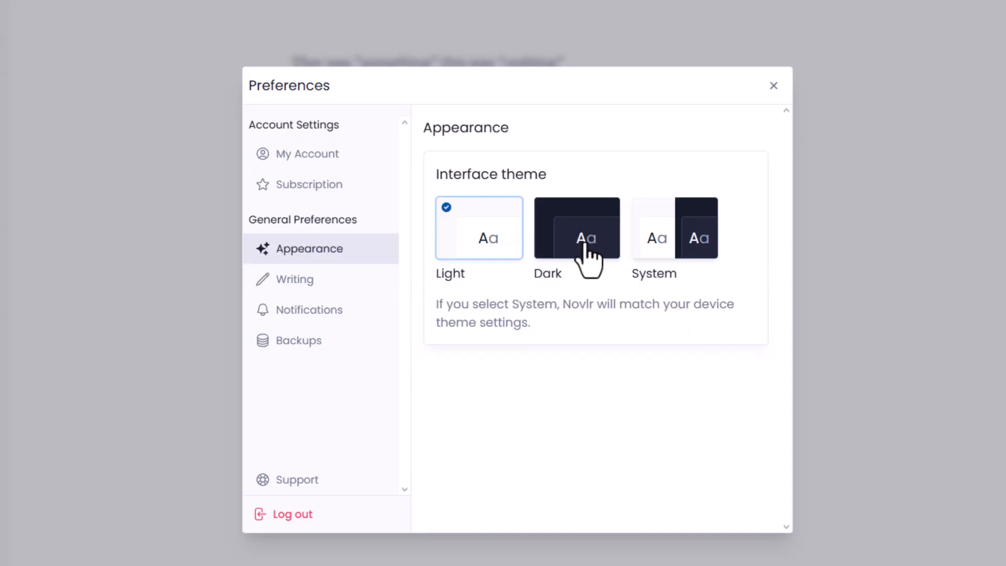
Step: Try the Dark interface theme, restore the Light theme and leave the preferences
left_click(558, 245)
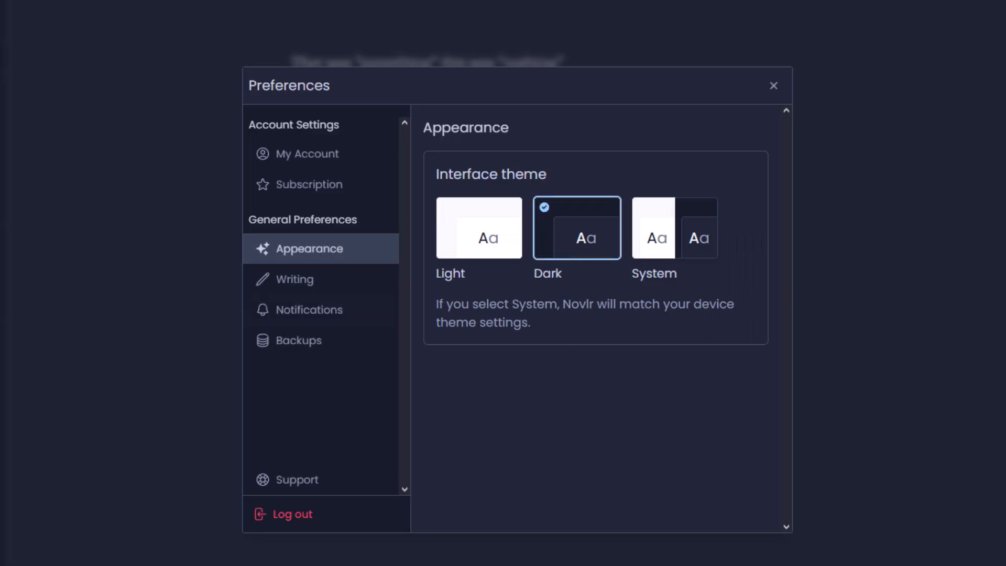
left_click(461, 245)
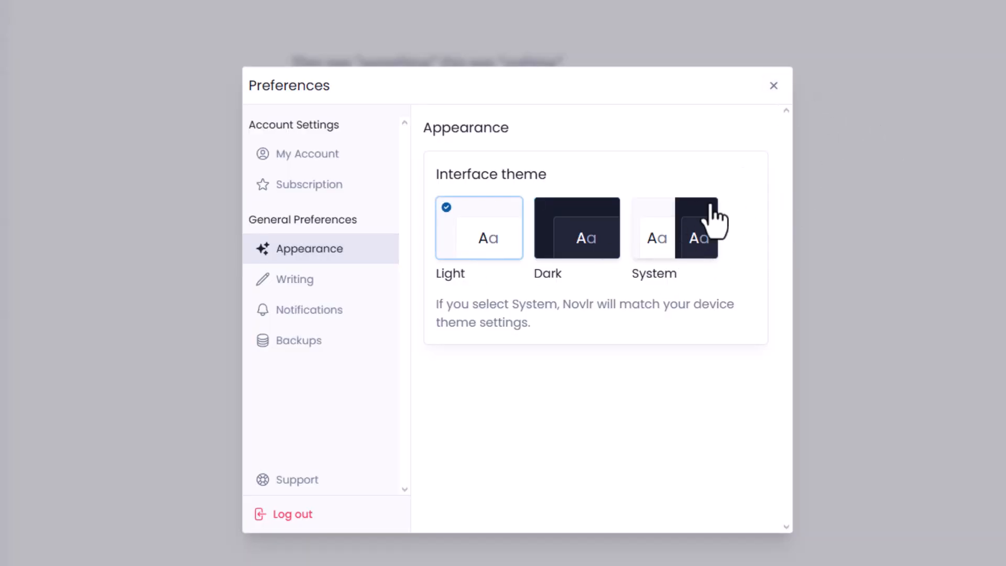
left_click(772, 87)
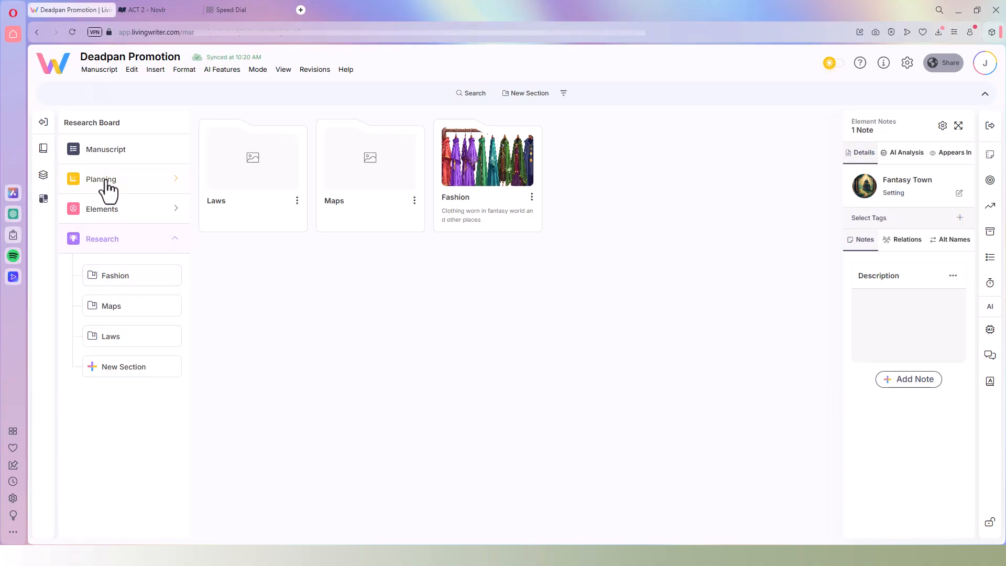
Step: In LivingWriter, view the chapter cards of Act 1 - Exposition on the manuscript board and open Chapter 1 for writing
left_click(104, 157)
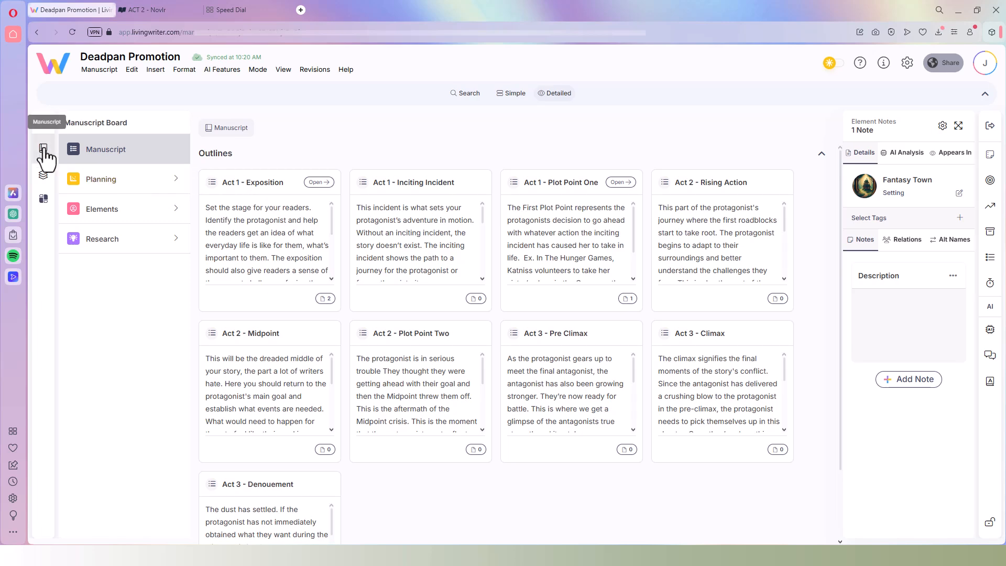
left_click(319, 184)
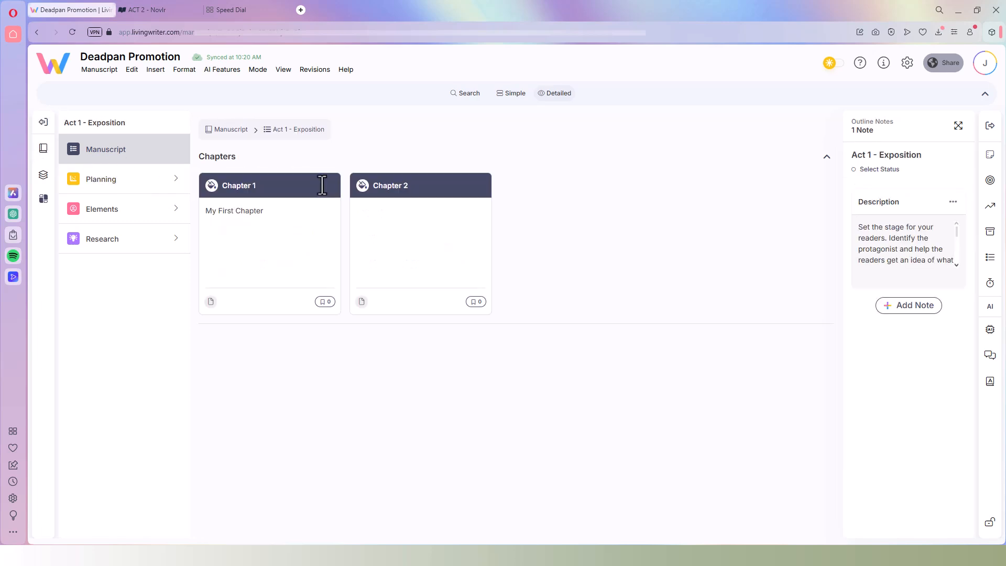
left_click(234, 206)
left_click(235, 186)
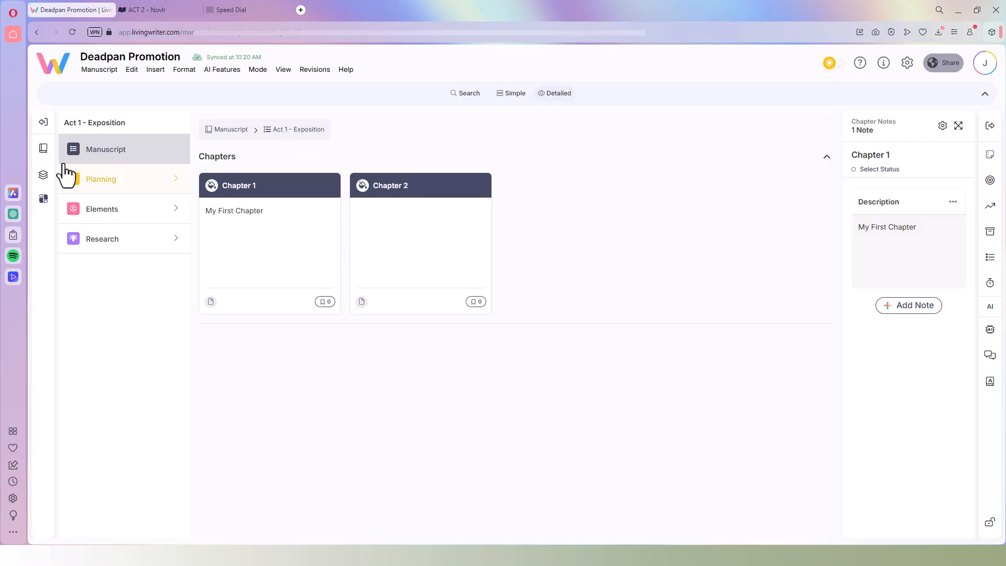
left_click(44, 152)
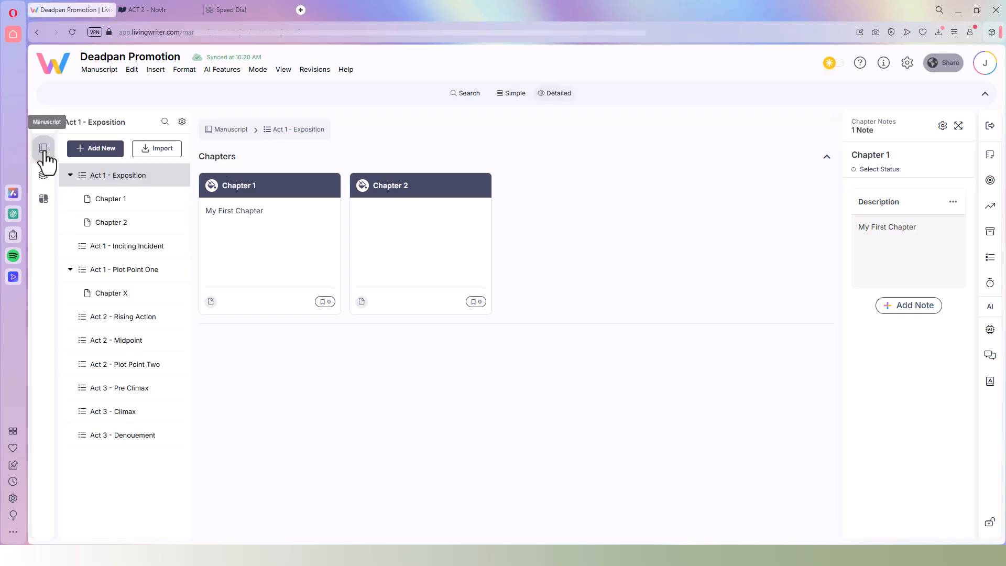
left_click(101, 205)
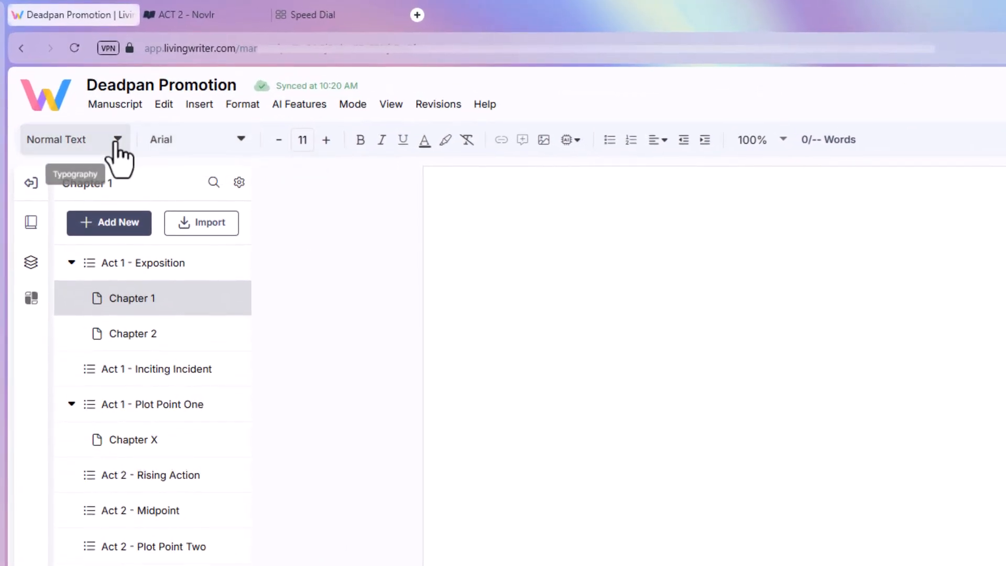
Step: Write placeholder text in Chapter 1 with the second line in the Abel font, and set the page zoom to 150%
left_click(242, 140)
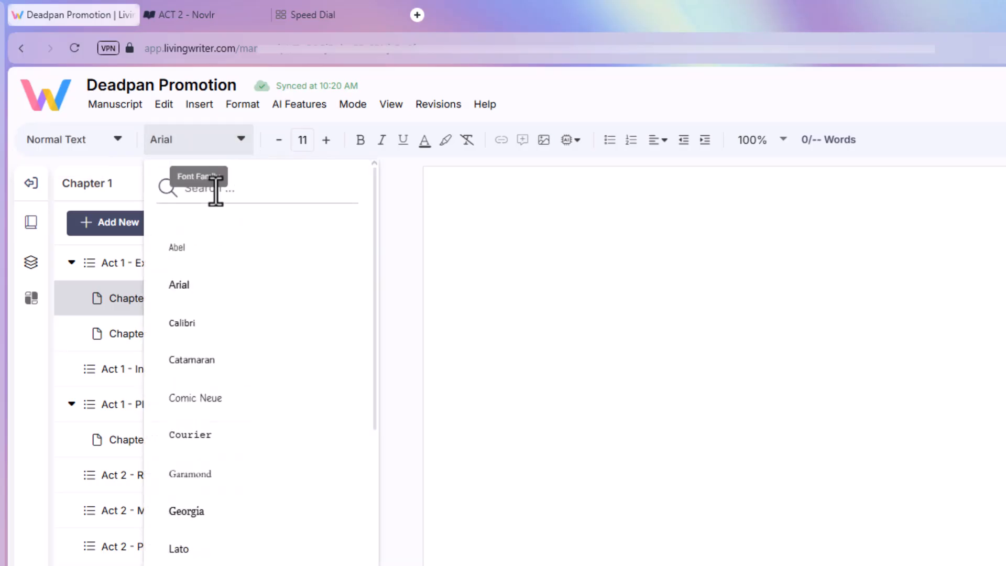
left_click_drag(375, 270, 370, 509)
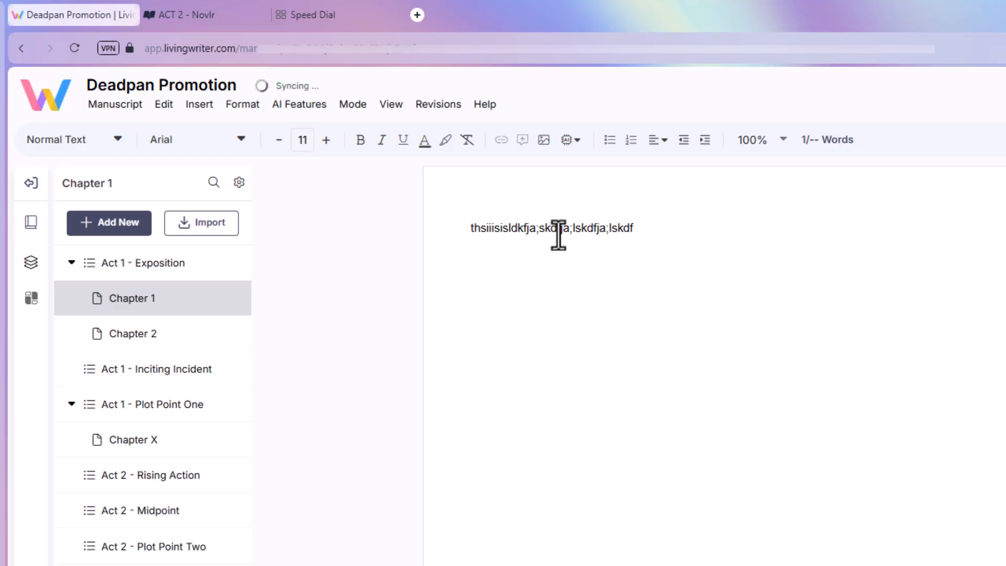
left_click(243, 144)
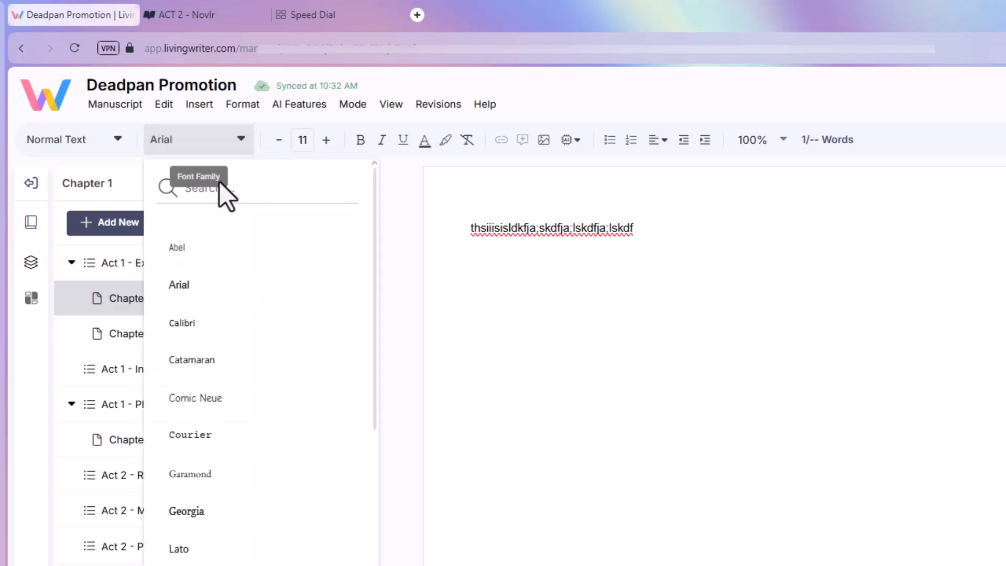
left_click(170, 252)
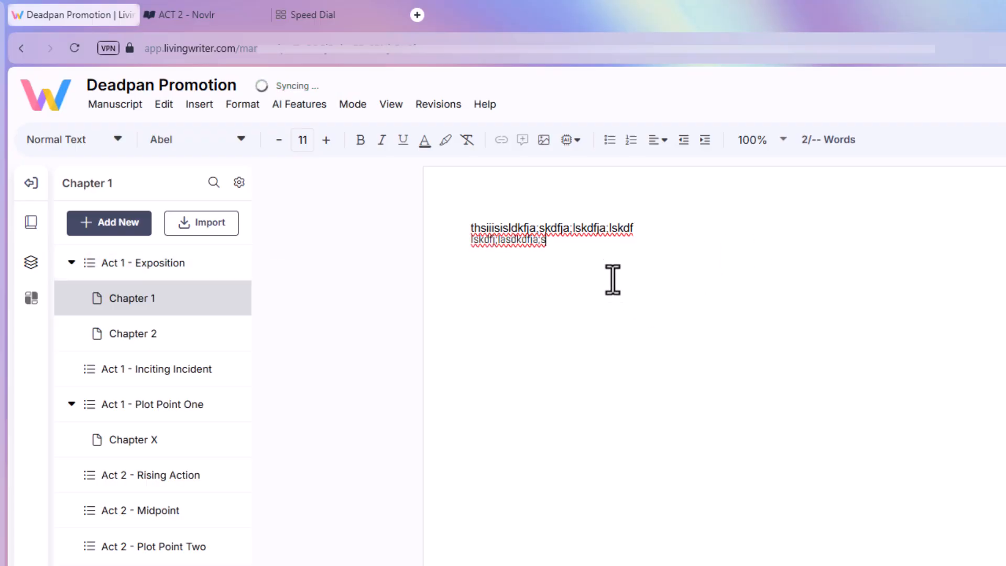
left_click(783, 144)
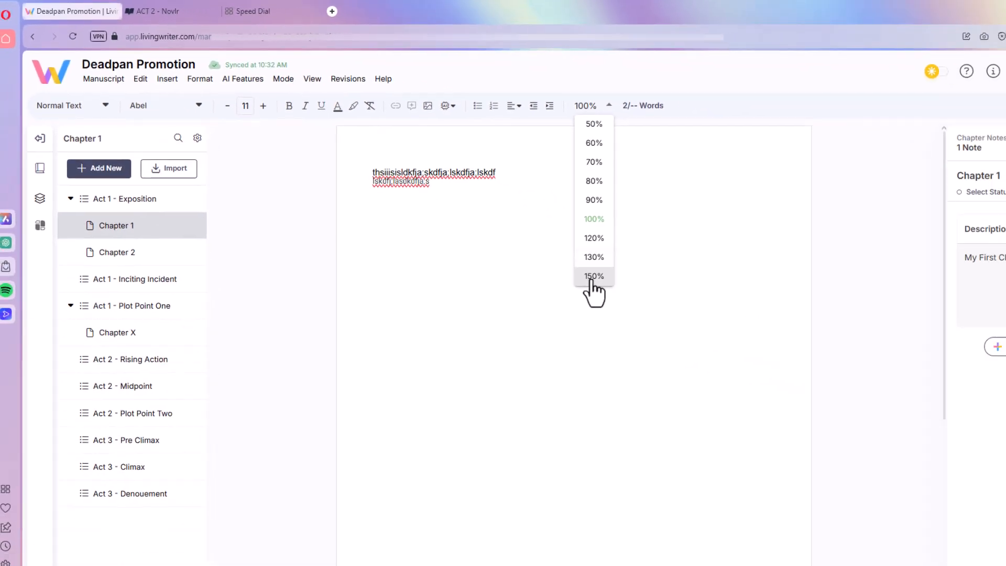
left_click(594, 277)
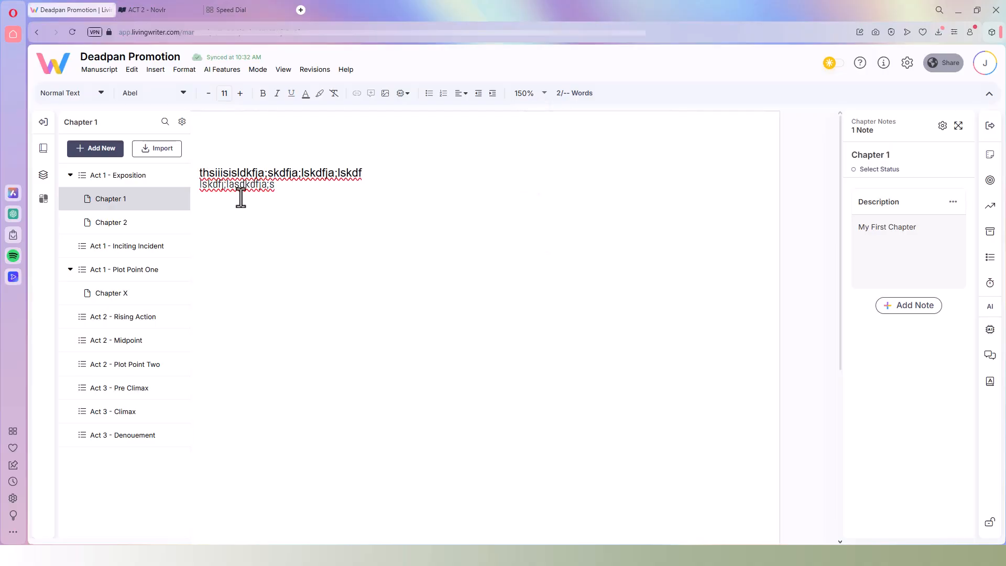
Step: Add a new chapter below Chapter X in Act 3 - Climax and move it into Act 2 - Midpoint
key("Return")
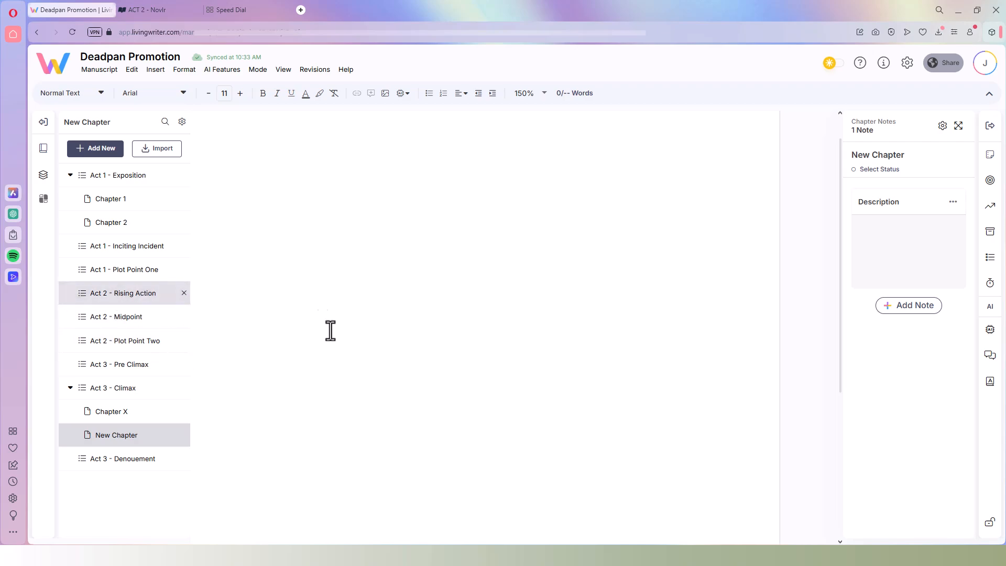
left_click_drag(127, 434, 152, 310)
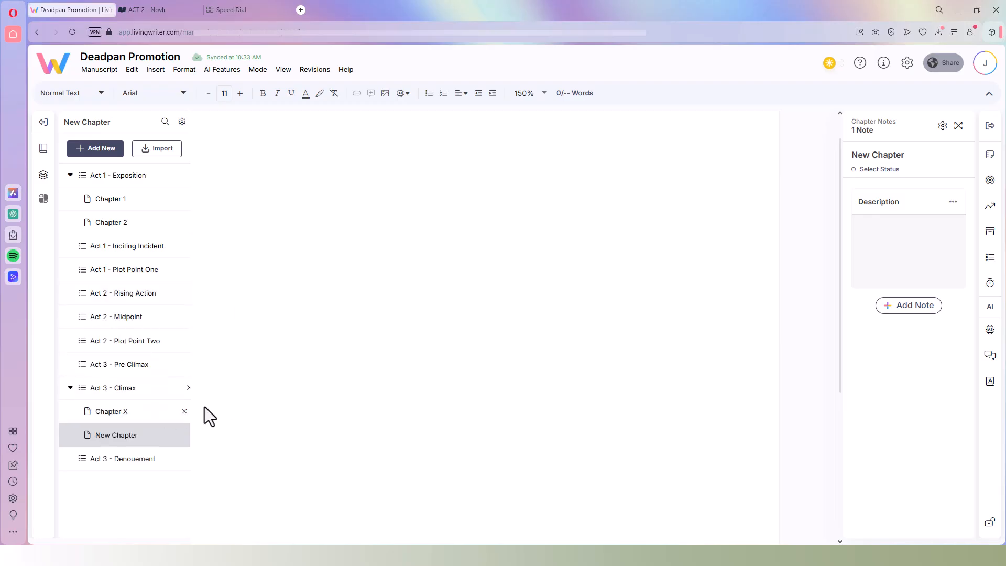
left_click_drag(137, 435, 145, 327)
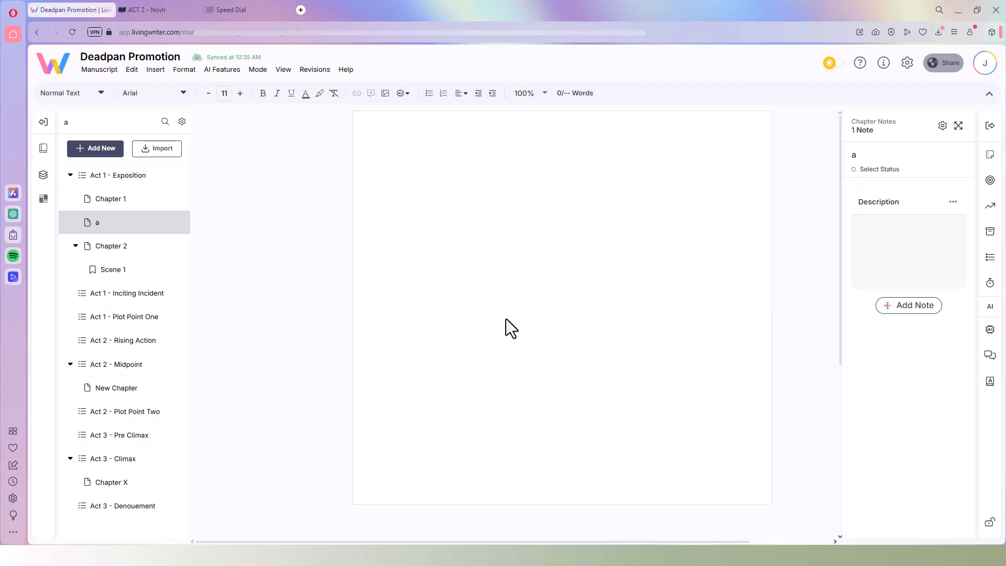
Step: Switch the editor to Dark Mode, activate Locked Focus Mode and write "this is the" in chapter a
left_click(258, 73)
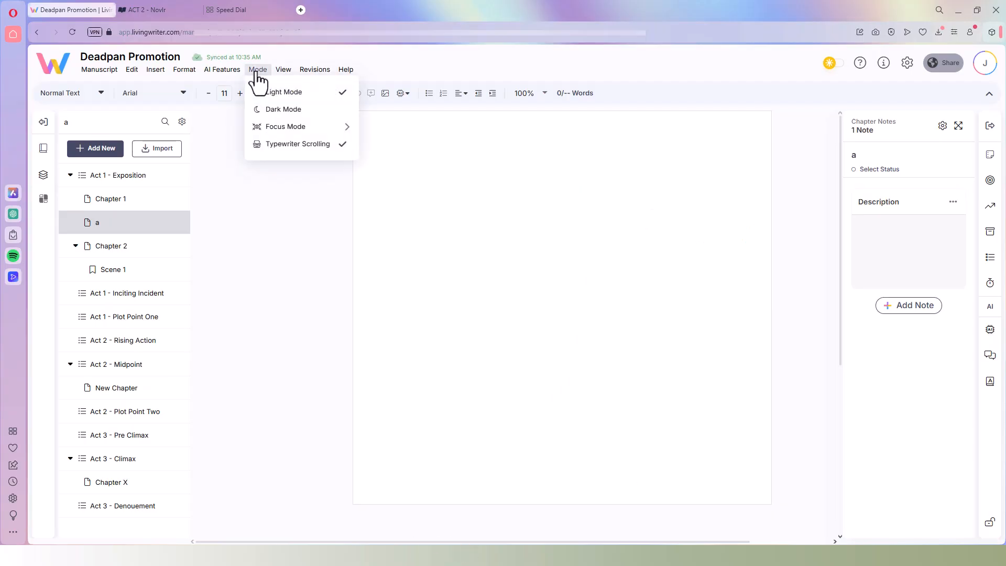
left_click(279, 110)
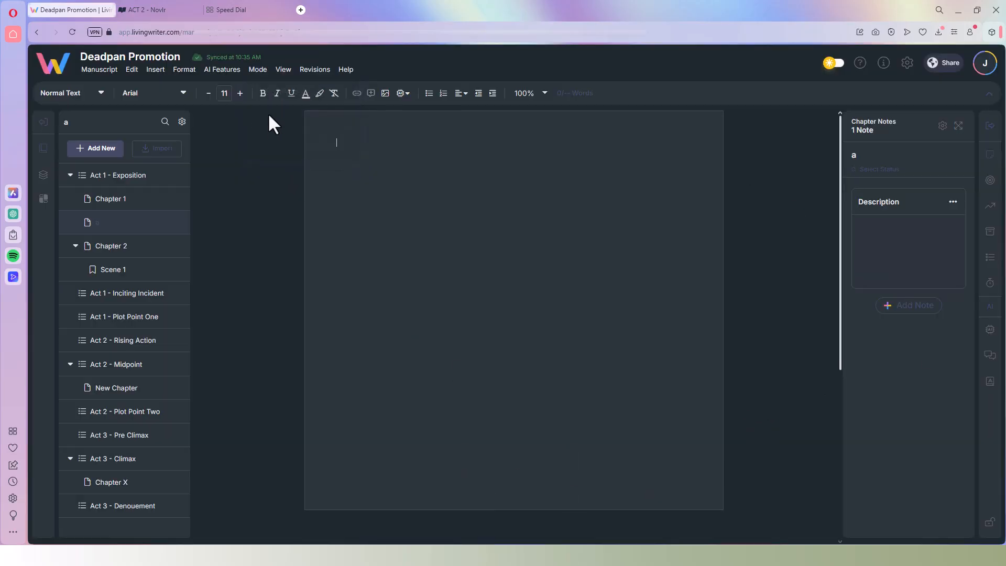
left_click(259, 71)
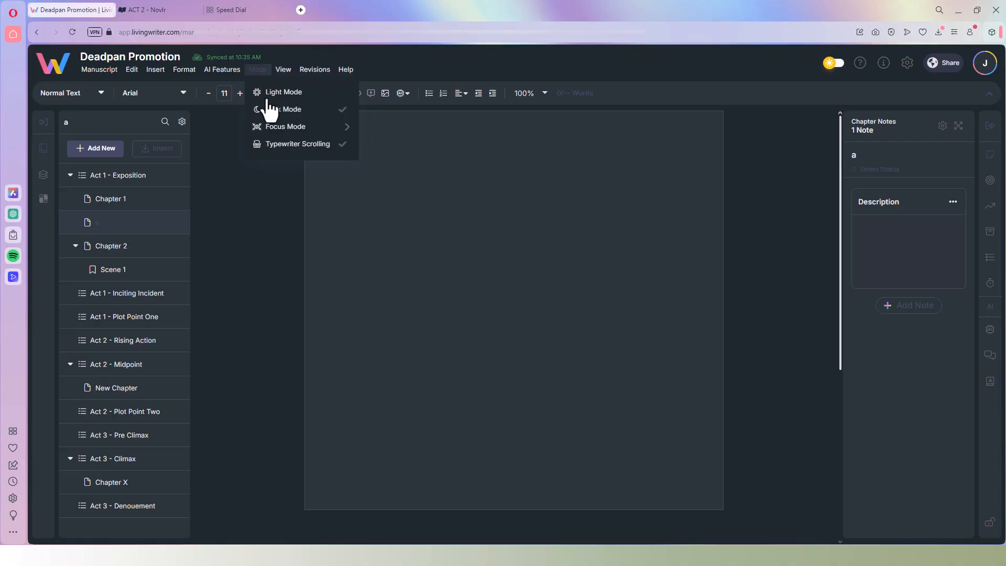
mouse_move(282, 138)
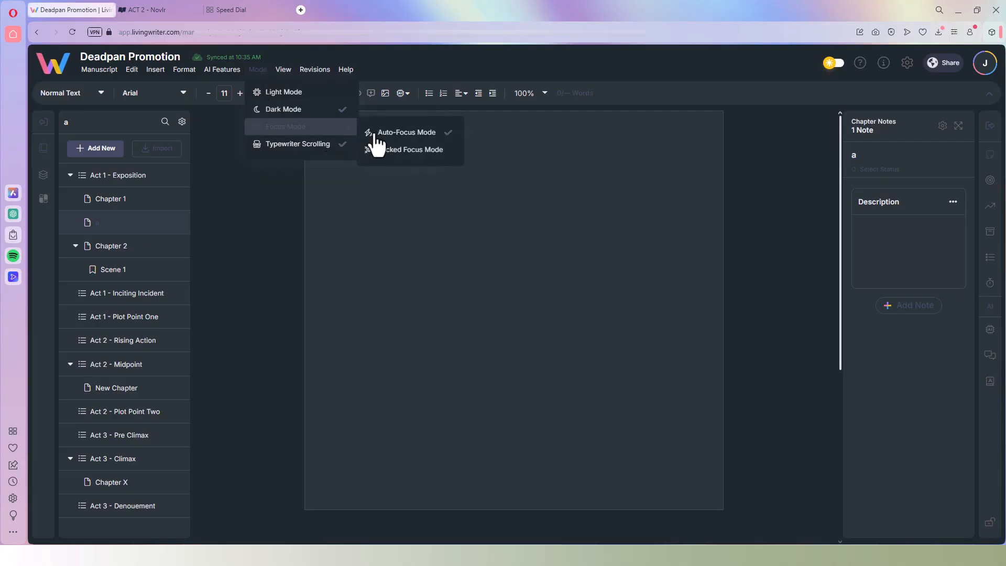
left_click(400, 152)
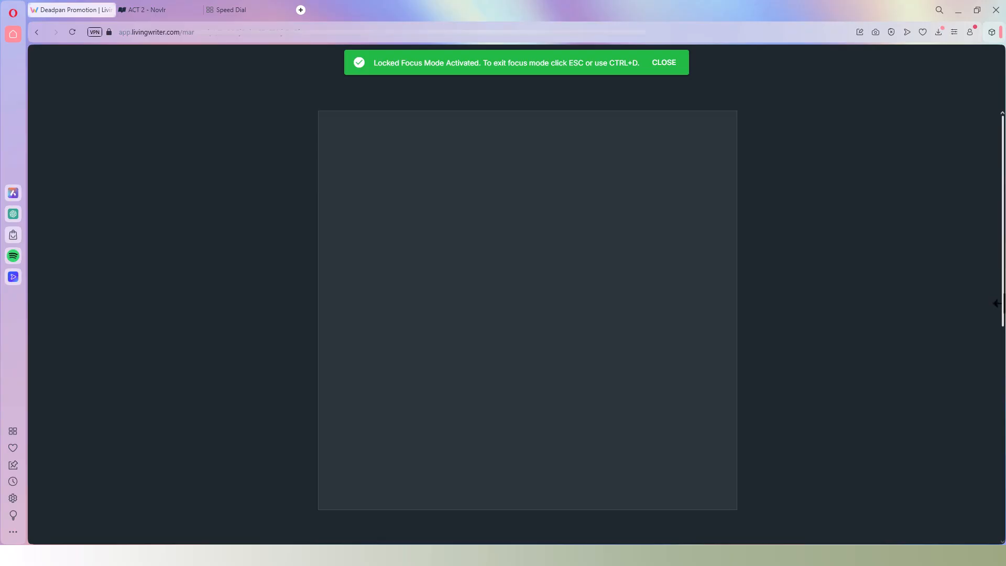
left_click(368, 162)
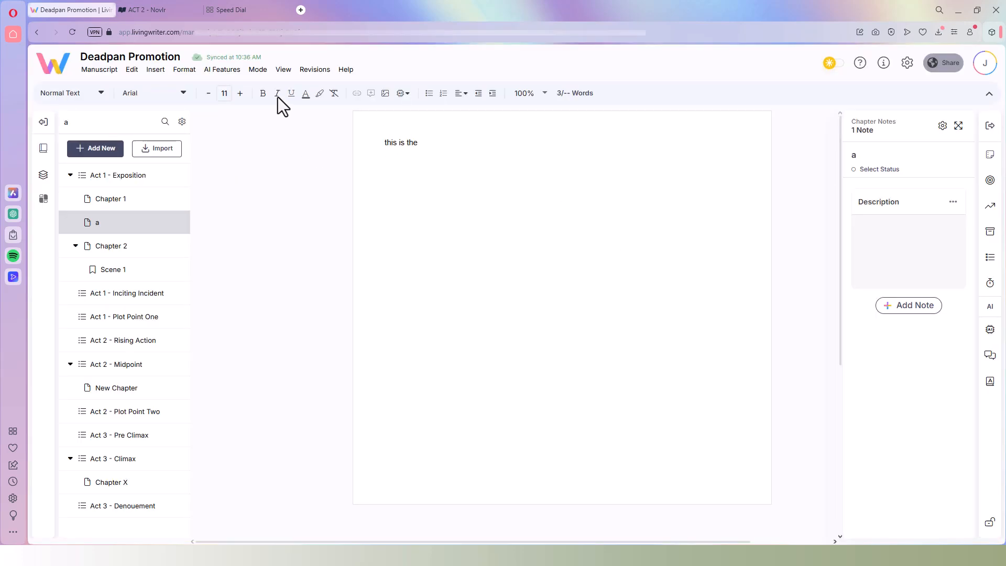
Step: Set the page zoom of chapter a to 130% and check the Typewriter Scrolling option
left_click(525, 98)
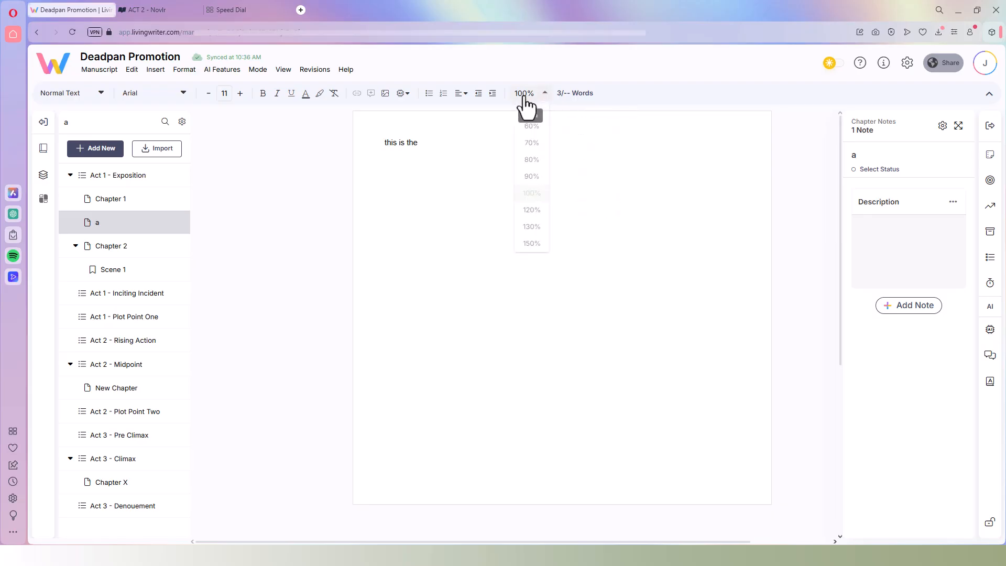
left_click(532, 228)
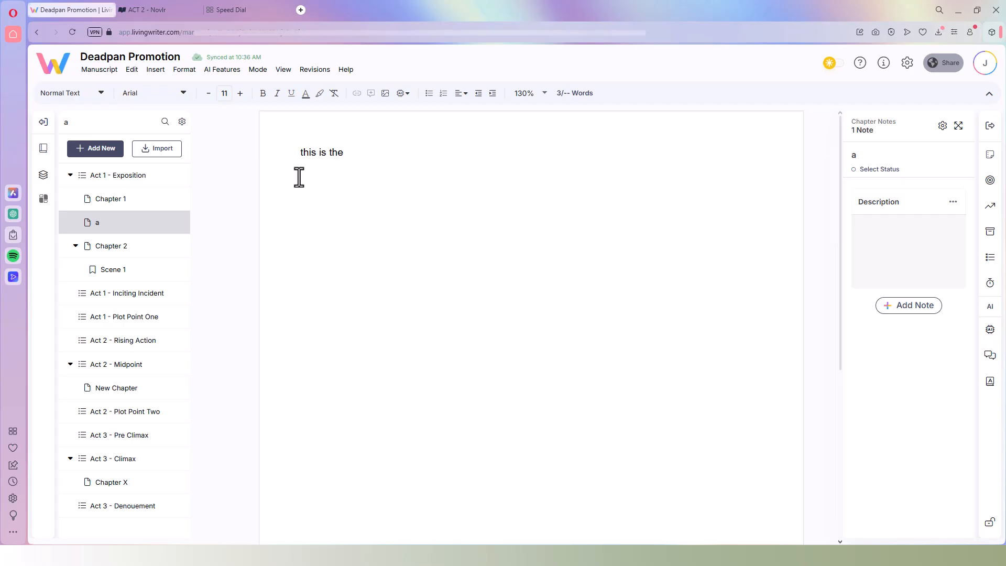
left_click(257, 71)
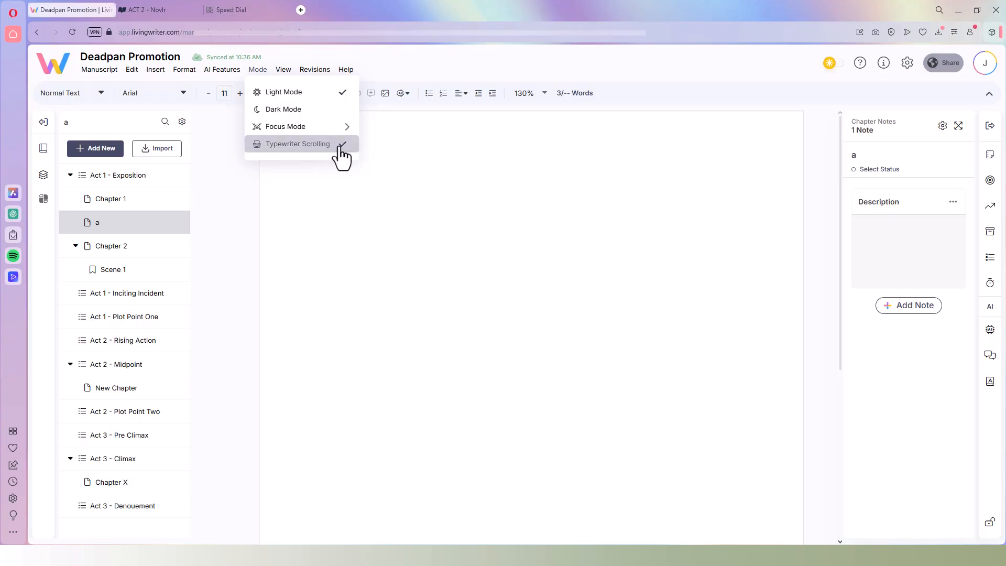
left_click(335, 324)
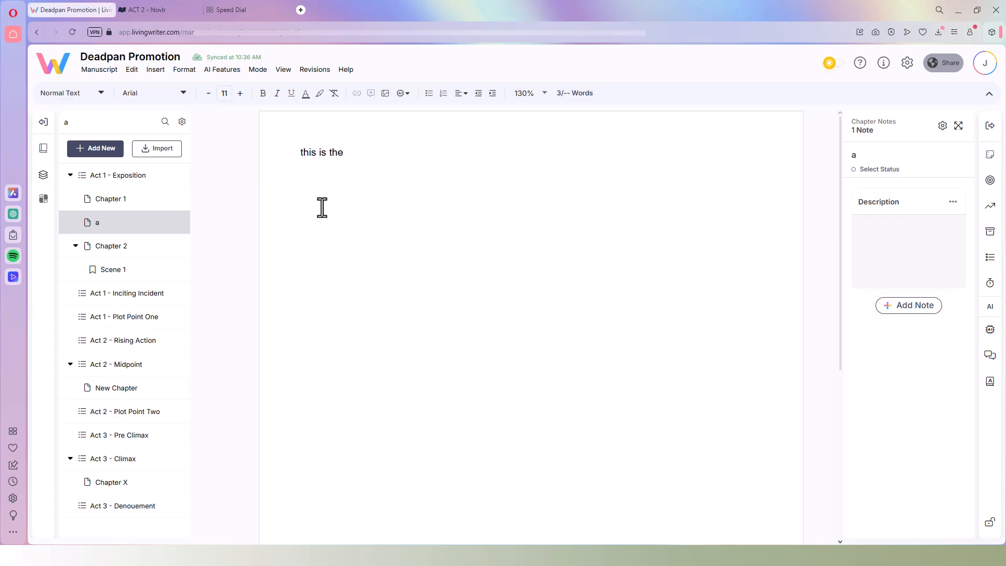
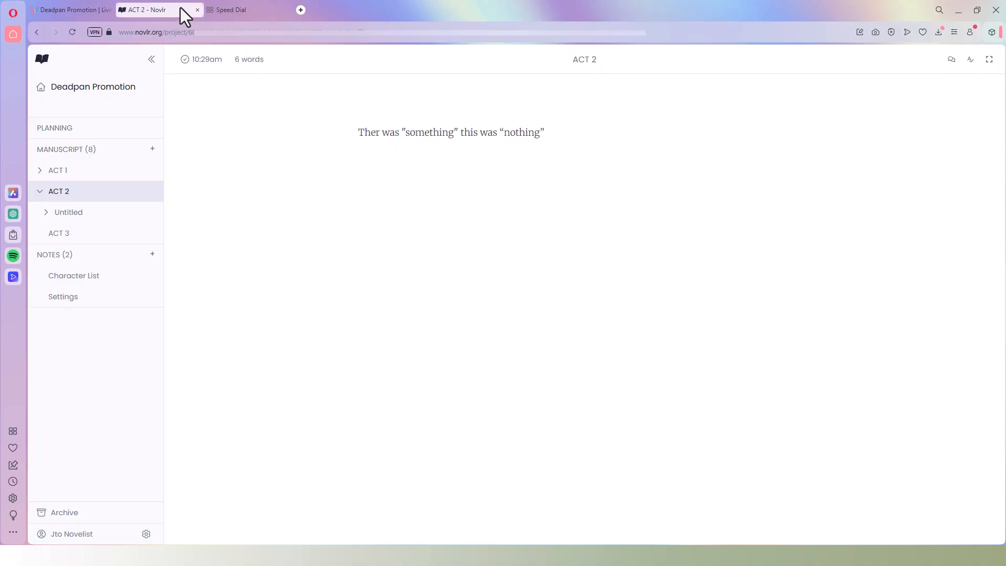
Step: In Novlr, check the project's archive of deleted items and return to the Writing Studio project list
left_click(75, 518)
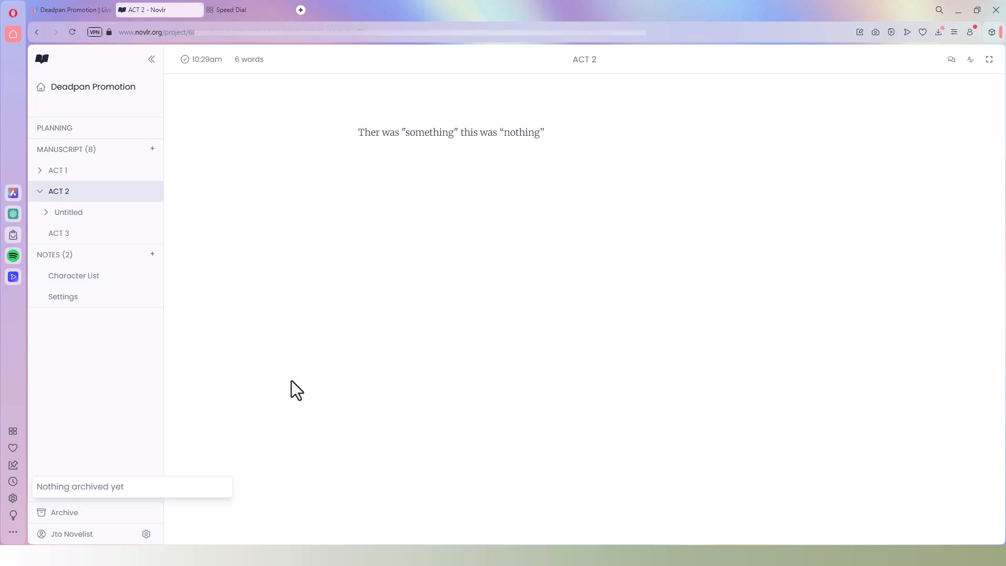
left_click(42, 60)
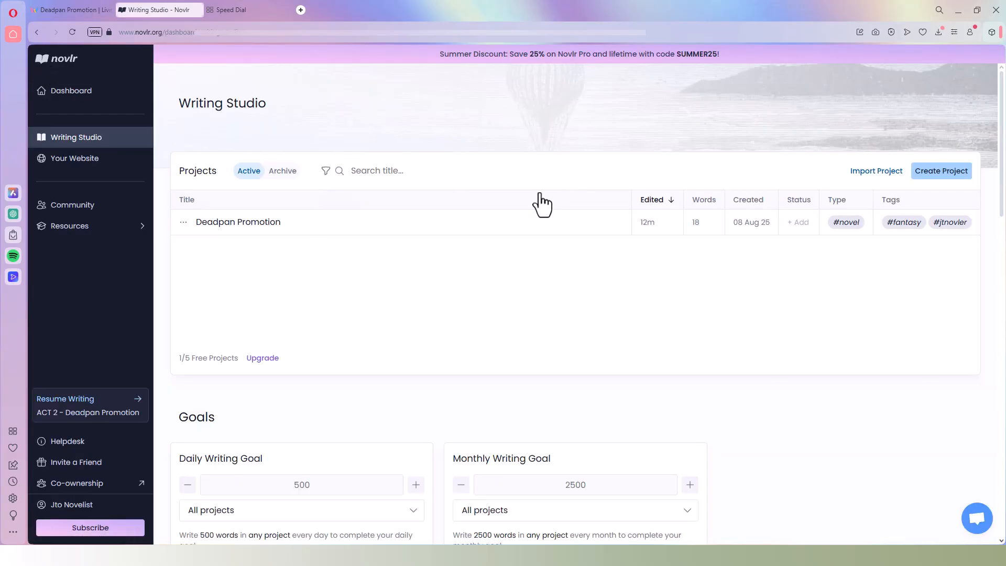
Step: Create a new Short story project and return to the Writing Studio project list
left_click(929, 177)
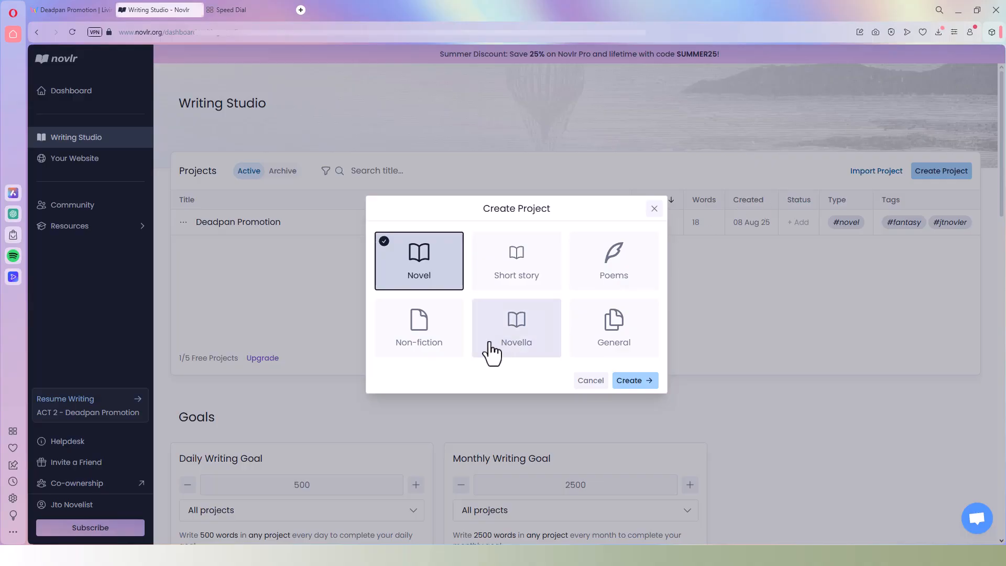
left_click(540, 283)
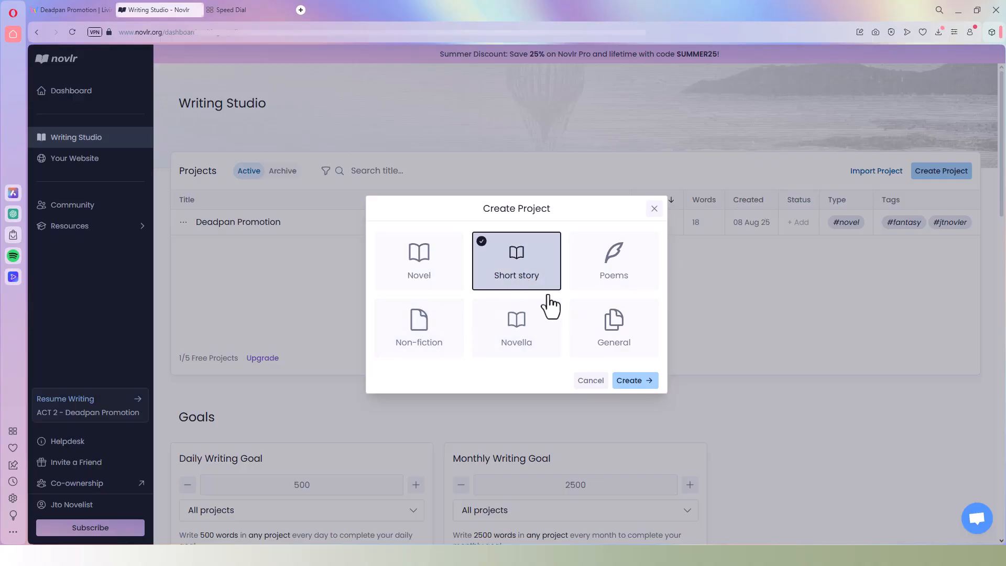
left_click(628, 381)
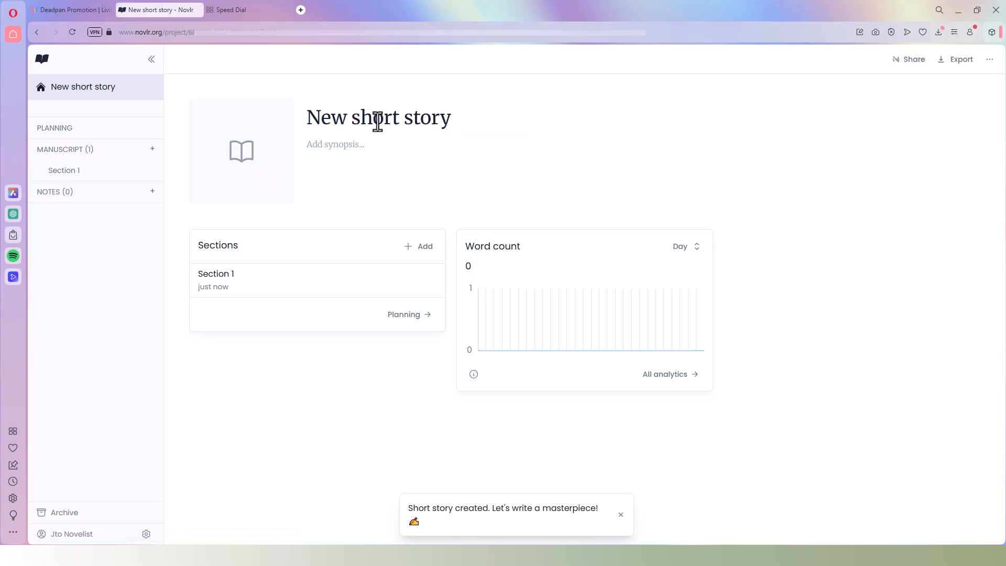
left_click(42, 63)
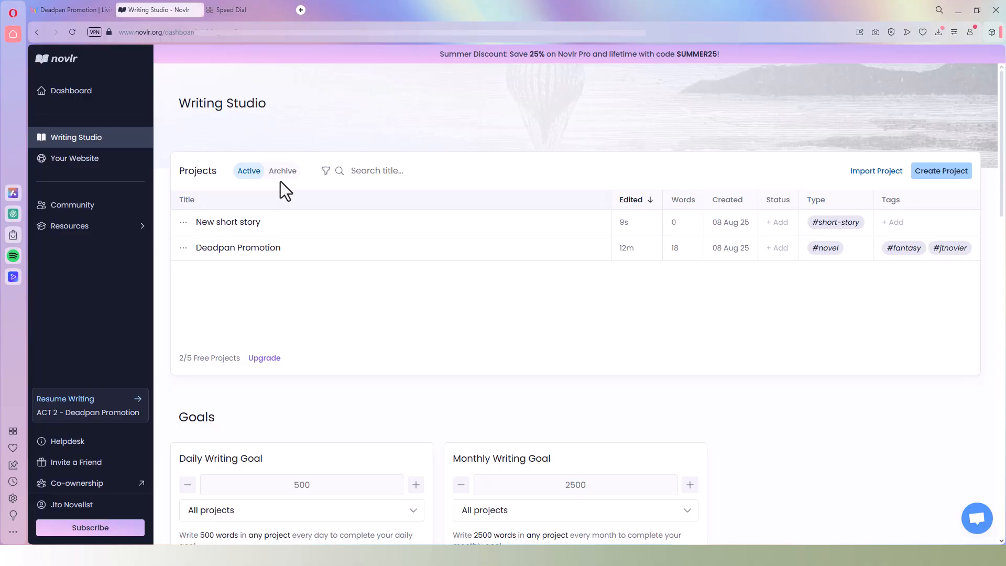
Step: Archive the New short story project and check both the active and the archived project lists
left_click(184, 223)
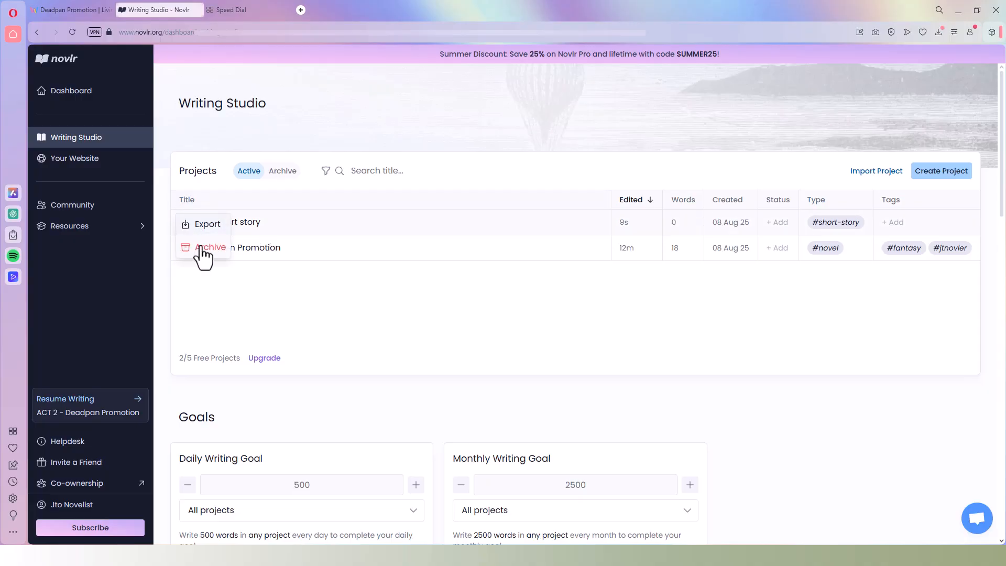
left_click(208, 248)
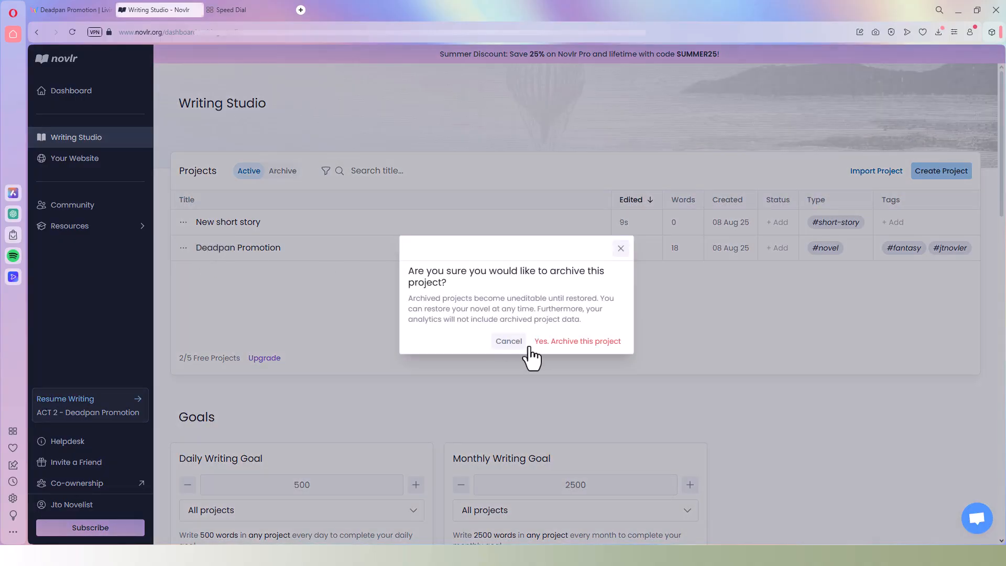
left_click(578, 345)
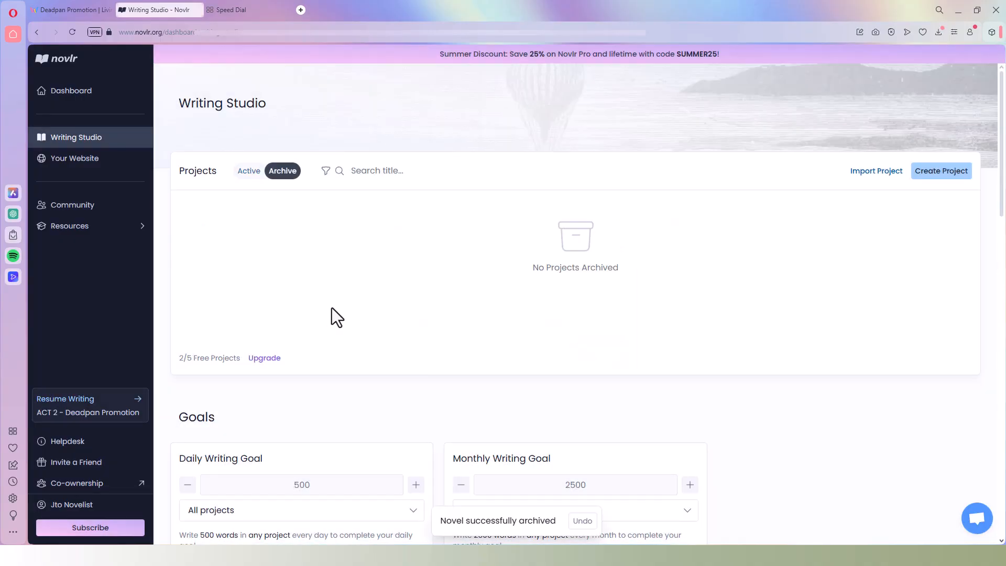
left_click(248, 173)
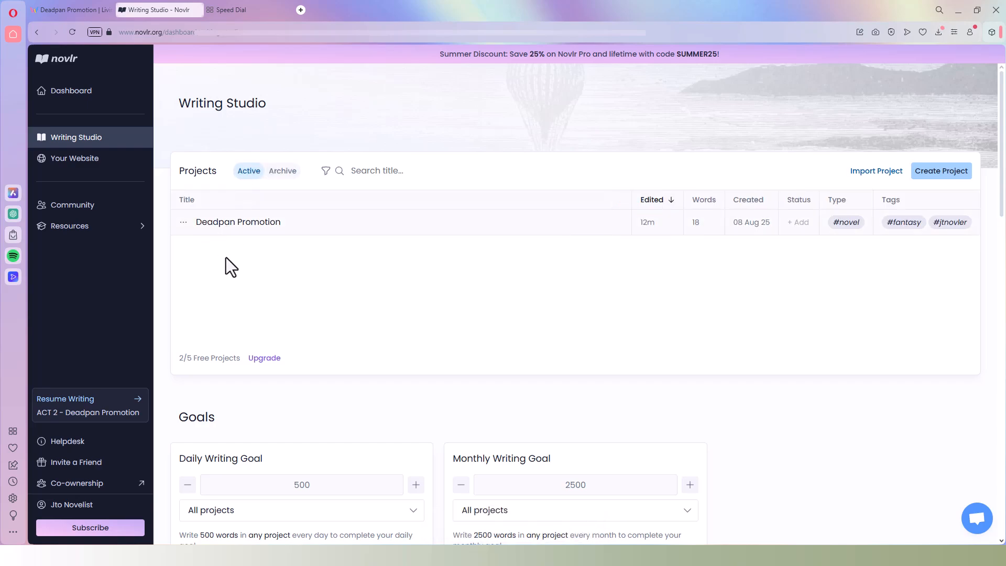
left_click(283, 177)
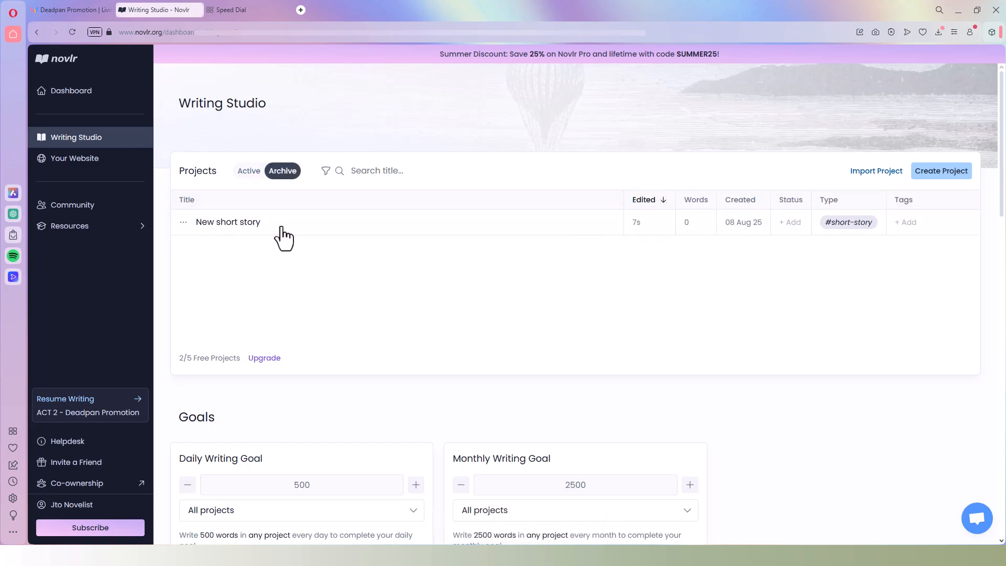
Step: Delete the archived New short story project permanently and check the active and archived project lists
left_click(184, 223)
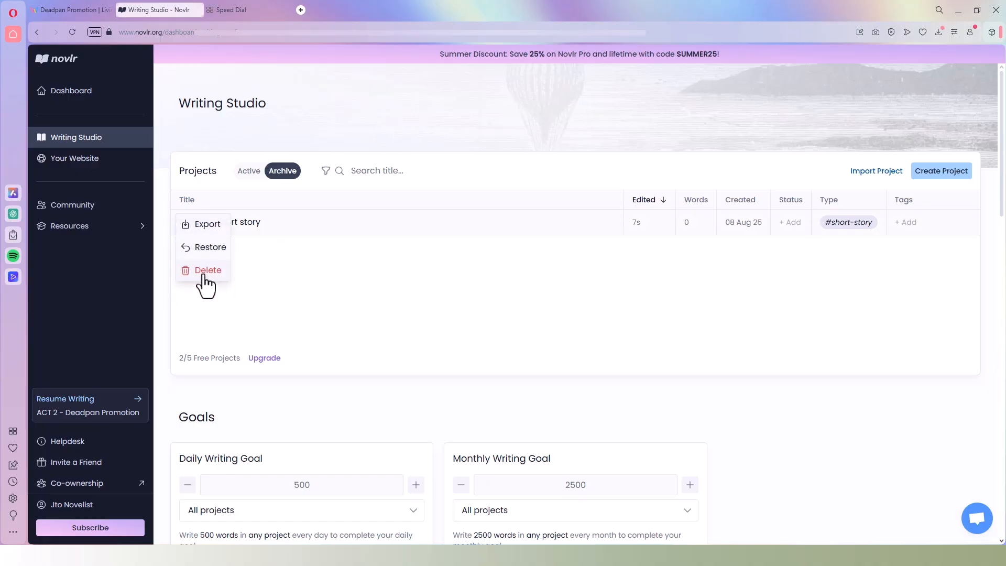
left_click(205, 273)
left_click(602, 338)
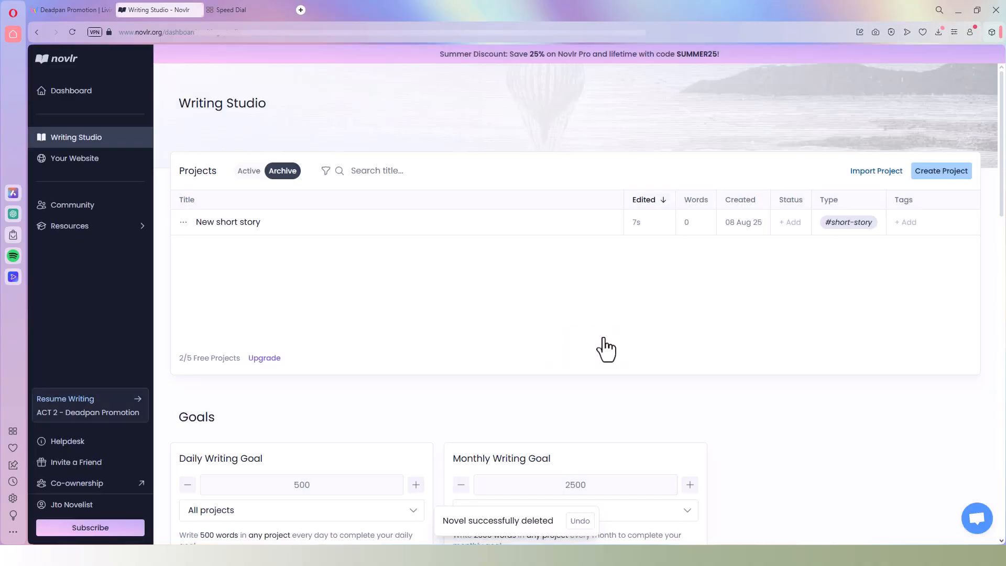
left_click(251, 175)
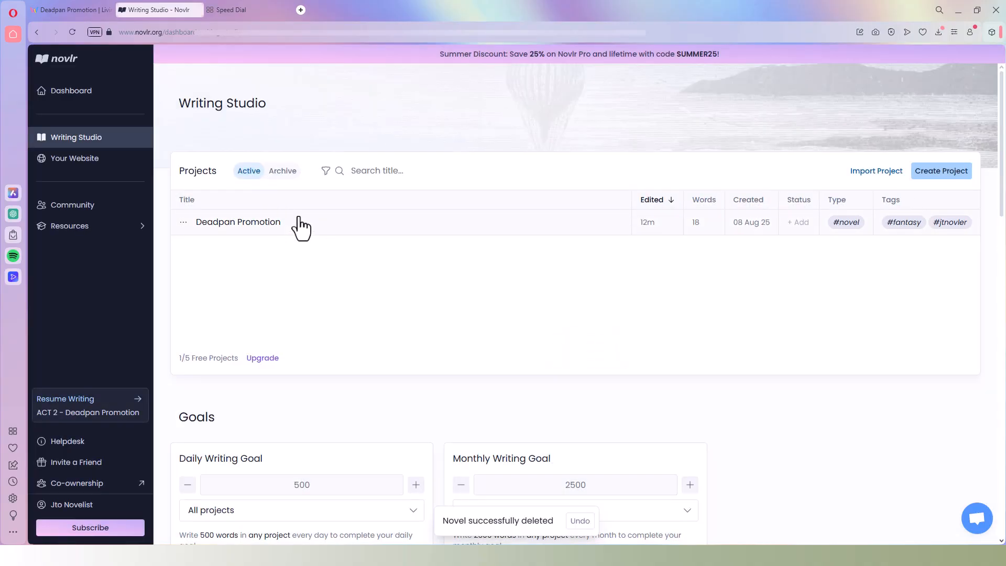
left_click(278, 173)
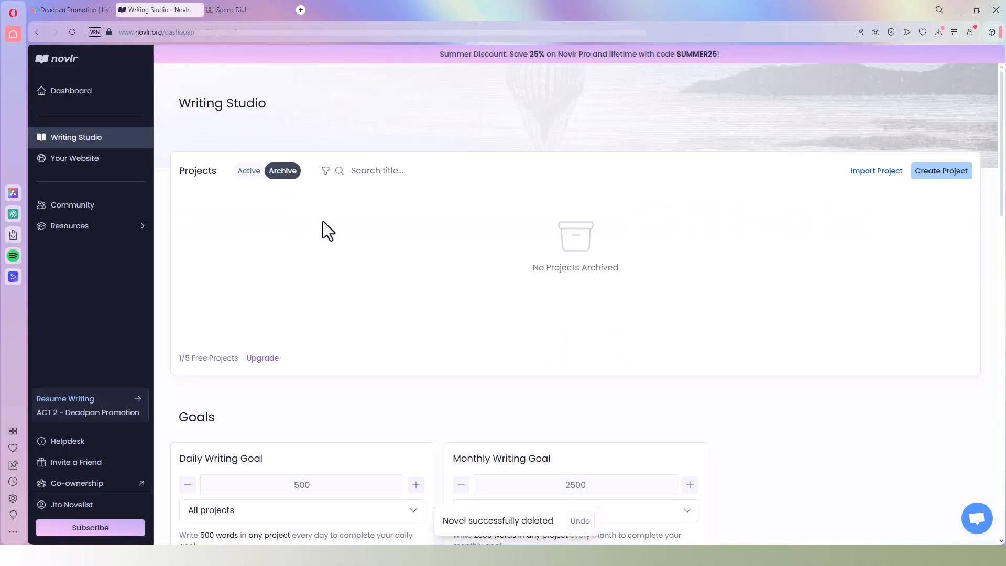
left_click(249, 173)
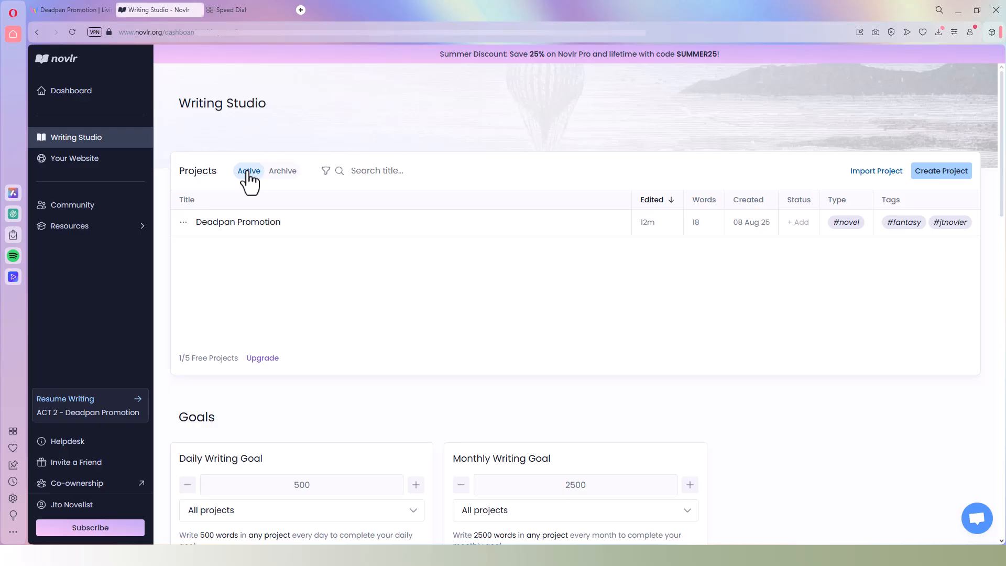
Step: Export the Deadpan Promotion novel from the project list as a Microsoft Word file without notes
left_click(184, 223)
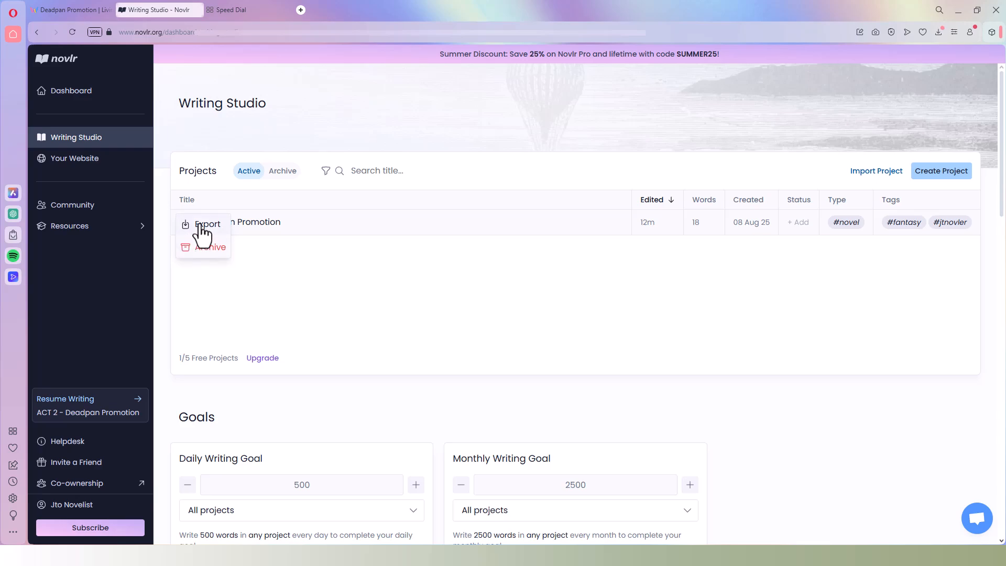
left_click(201, 225)
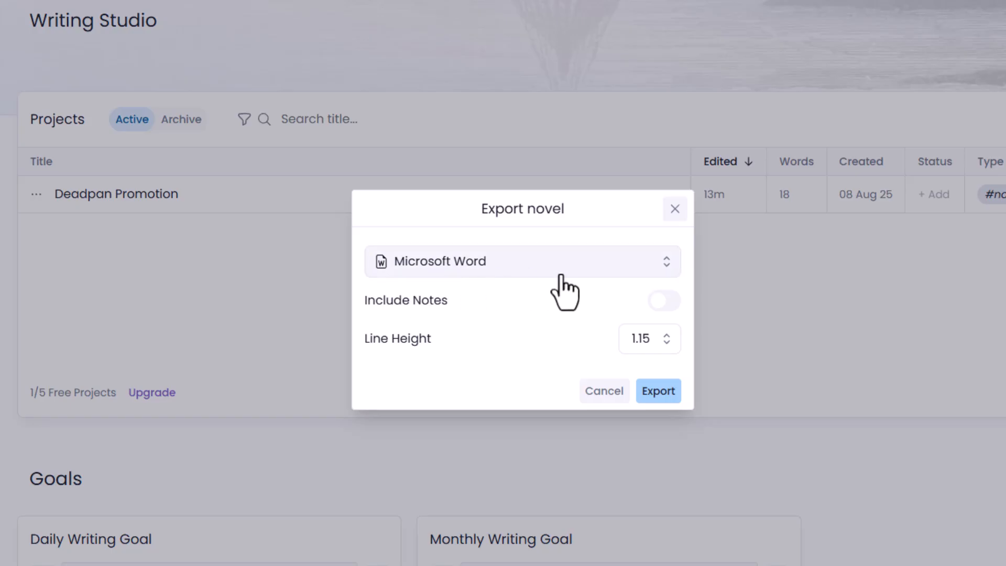
left_click(665, 269)
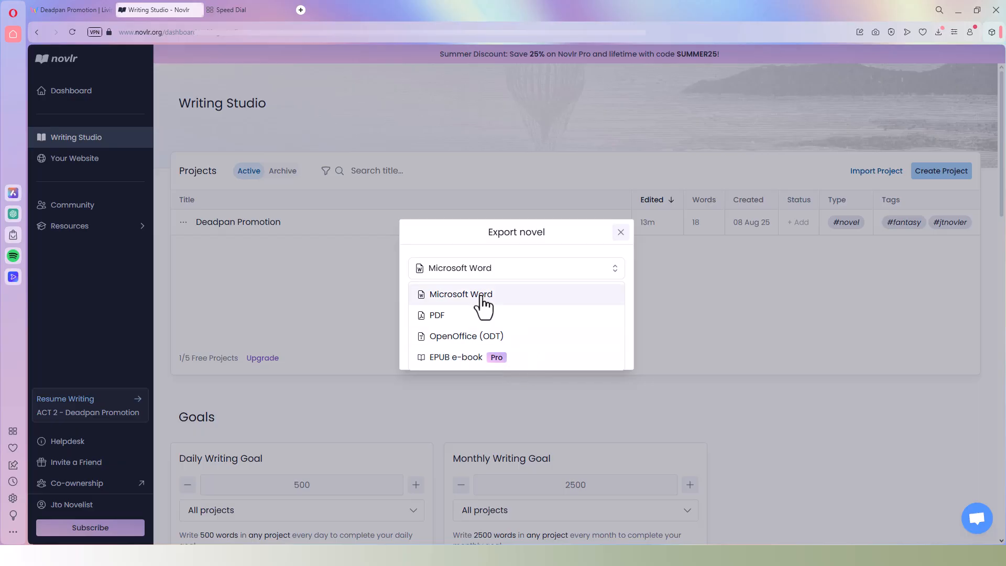
left_click(483, 296)
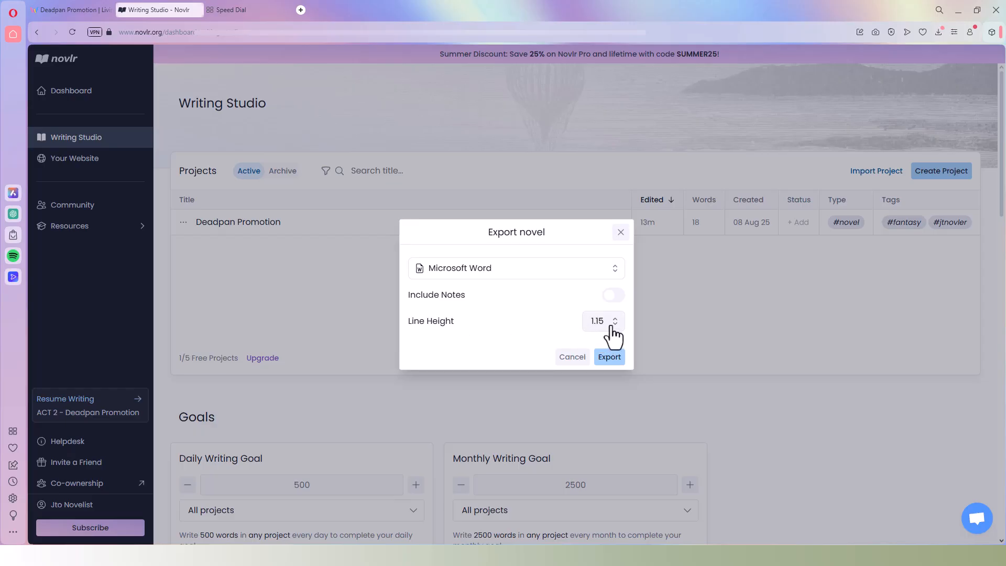
left_click(610, 358)
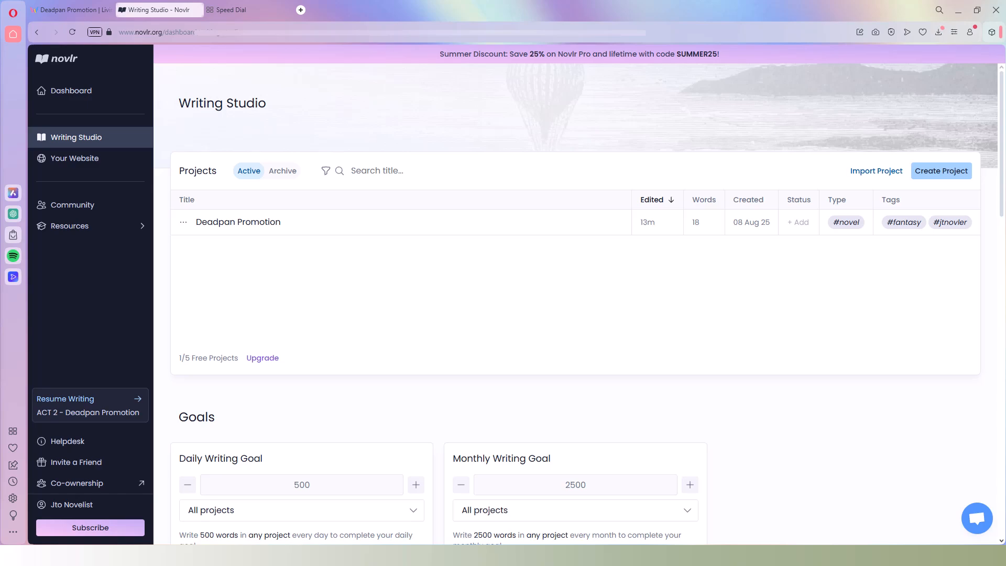
Step: Open the exported Deadpan Promotion document in a widened WPS window, review its title page and acts, and close it
left_click_drag(256, 565, 366, 26)
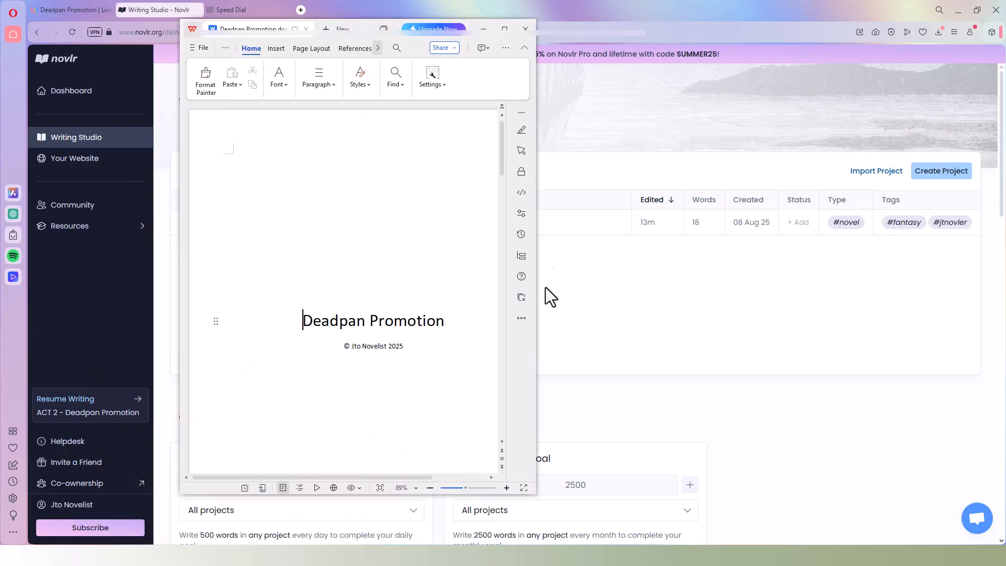
left_click_drag(540, 278, 726, 281)
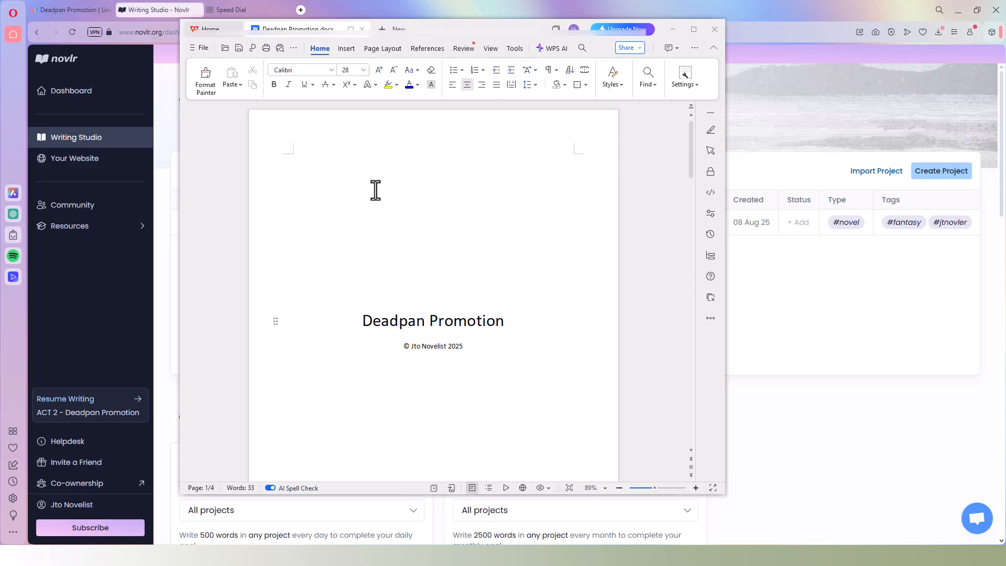
scroll(478, 247, "down", 2)
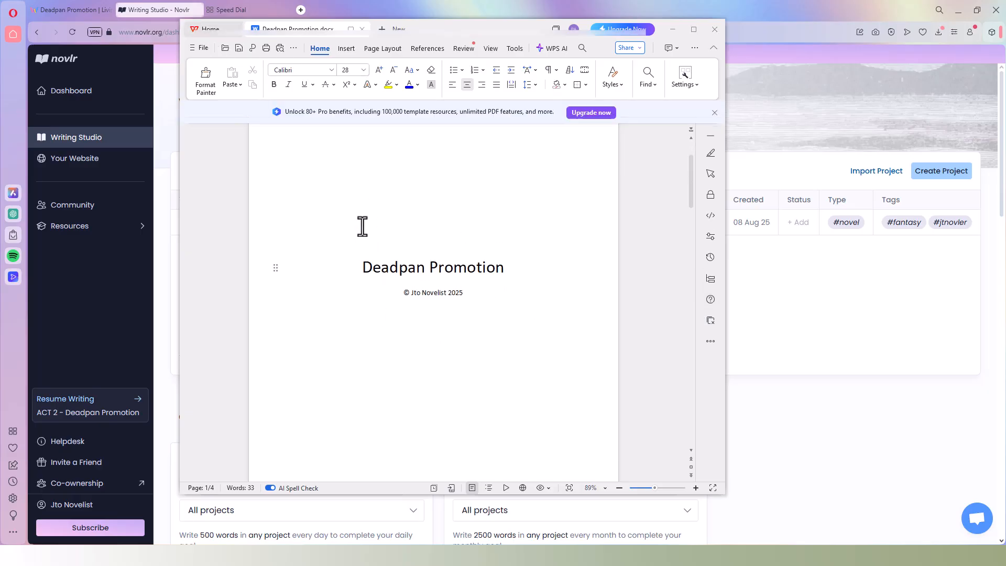
left_click(715, 114)
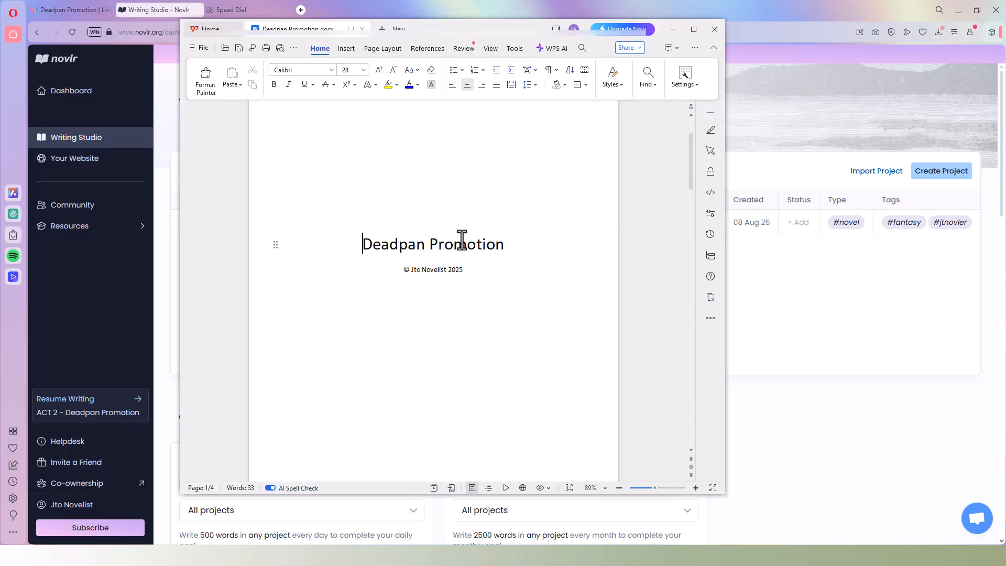
scroll(449, 269, "down", 15)
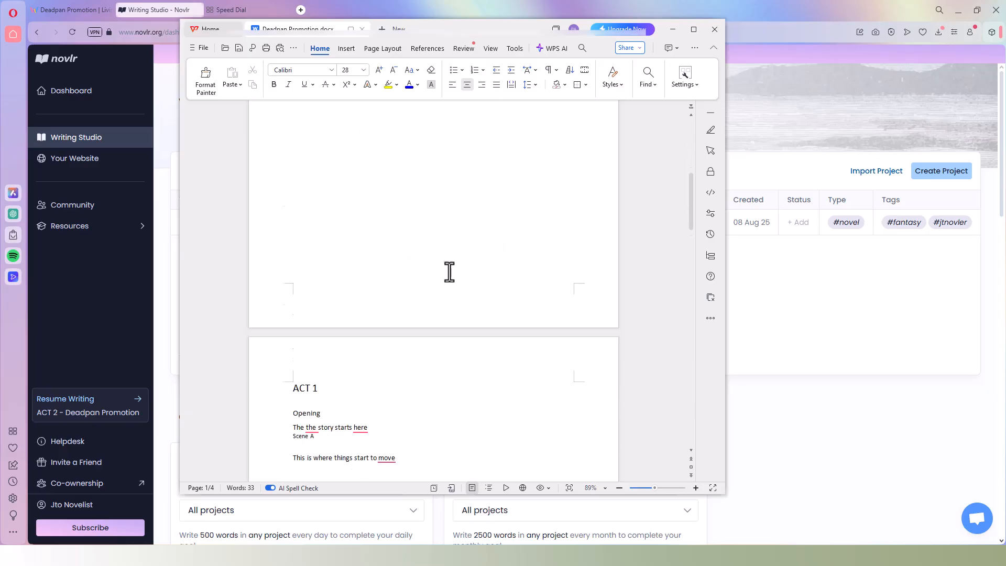
scroll(327, 266, "down", 15)
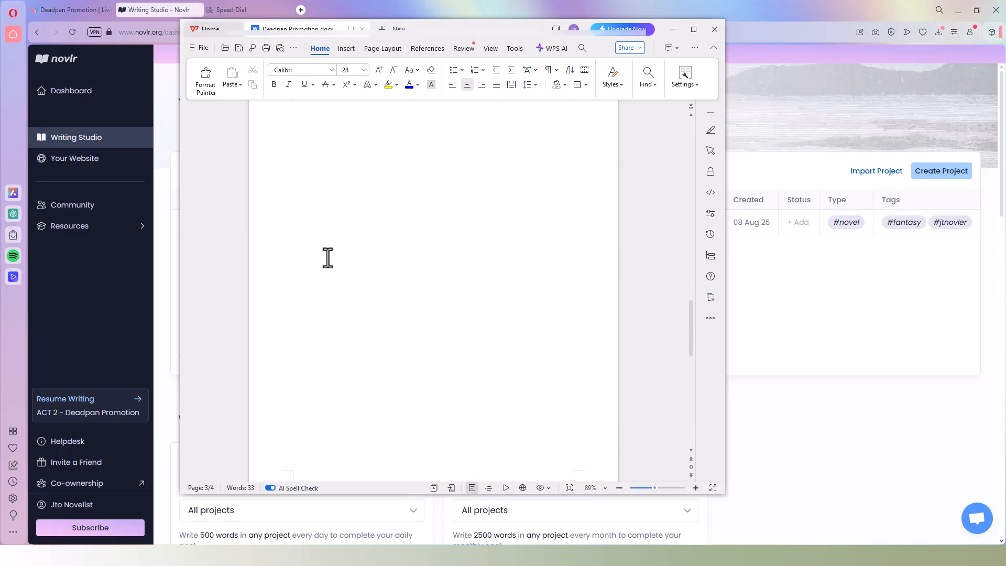
scroll(369, 296, "up", 15)
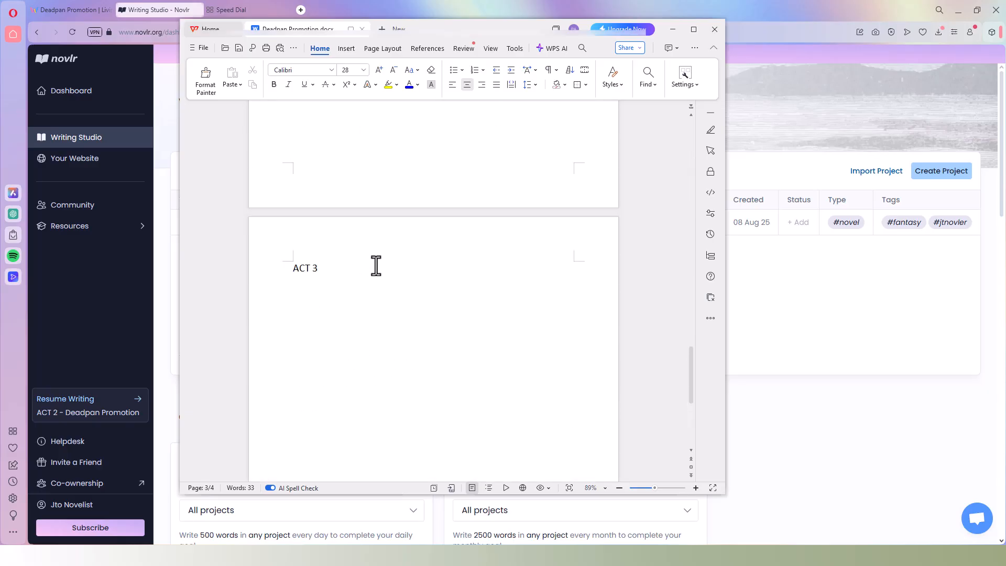
left_click(717, 30)
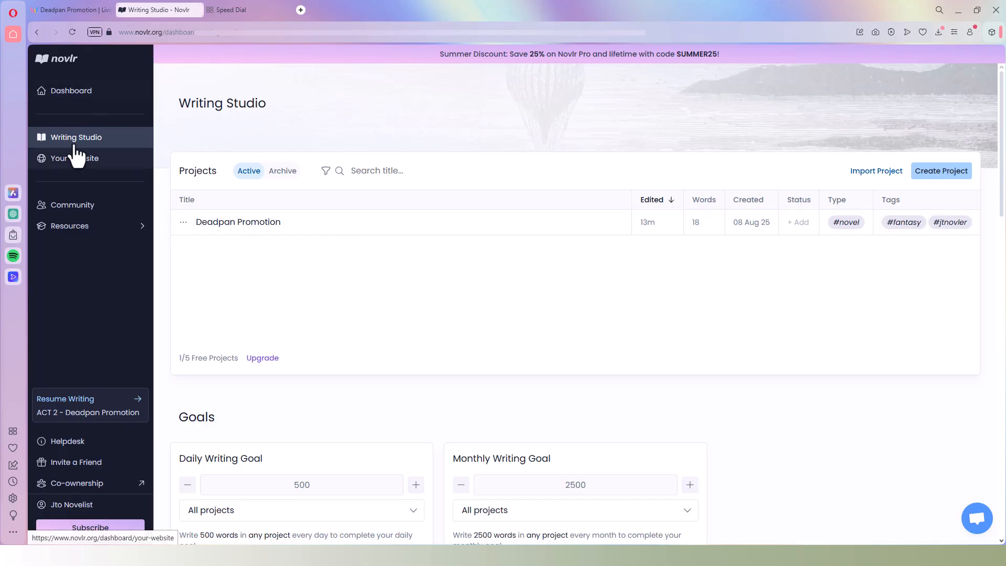
Step: Open the Deadpan Promotion project in Novlr and export the ACT 1 chapter as a PDF
left_click(246, 230)
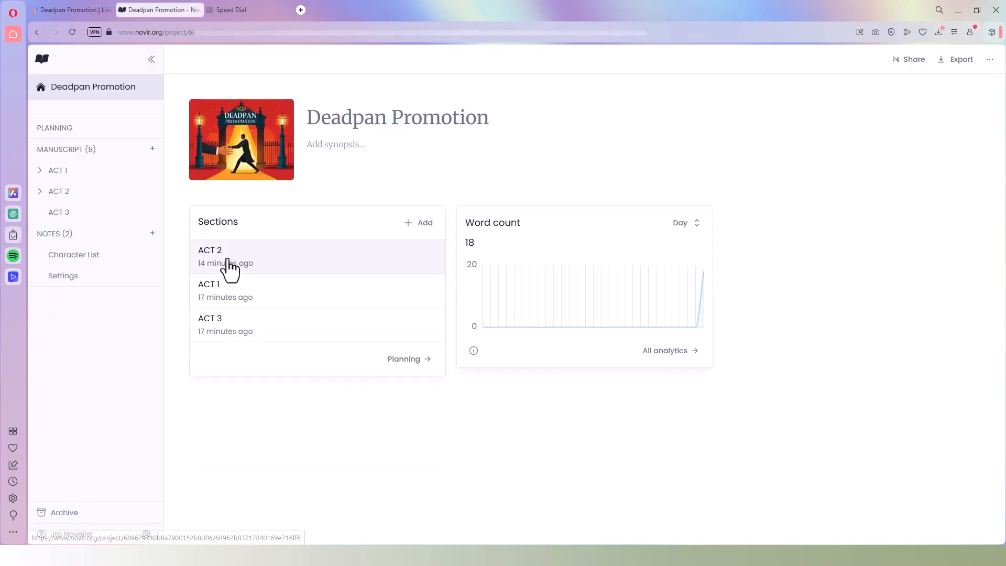
left_click(136, 171)
left_click(101, 178)
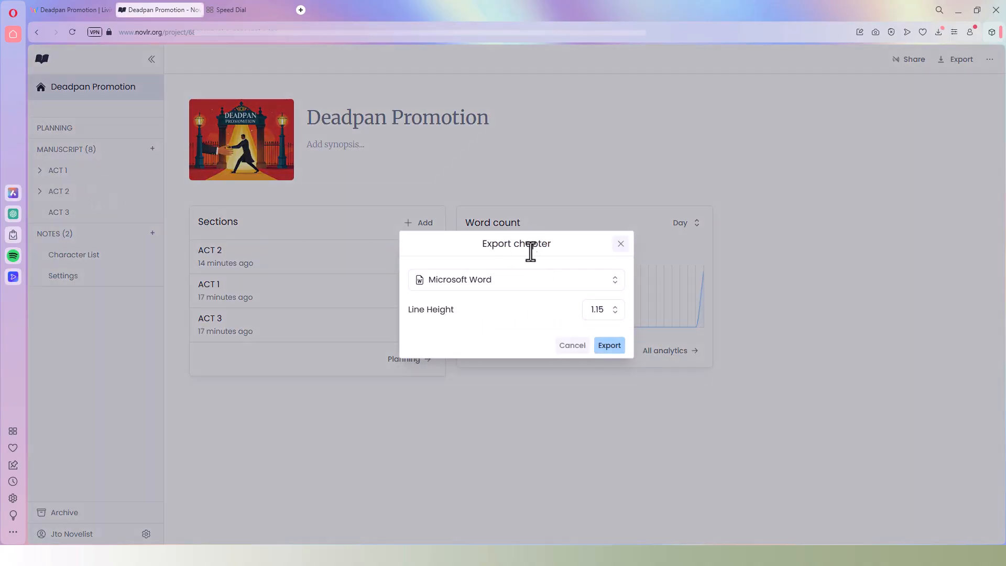
left_click(611, 283)
left_click(429, 331)
left_click(609, 345)
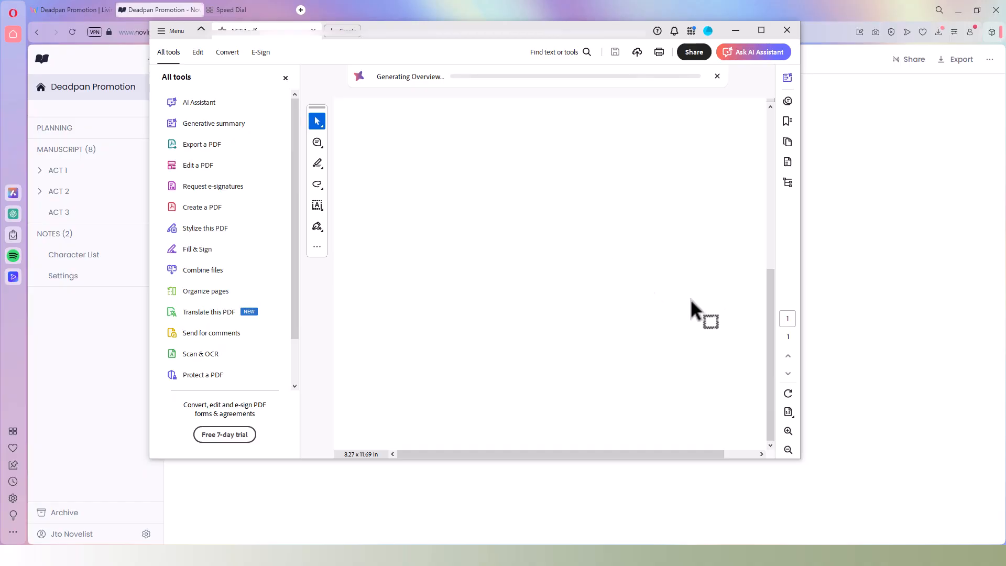
Step: Review the page of the exported ACT 1 PDF in Acrobat and return to the Novlr project
left_click_drag(770, 342, 747, 194)
left_click_drag(737, 142, 724, 216)
left_click(787, 121)
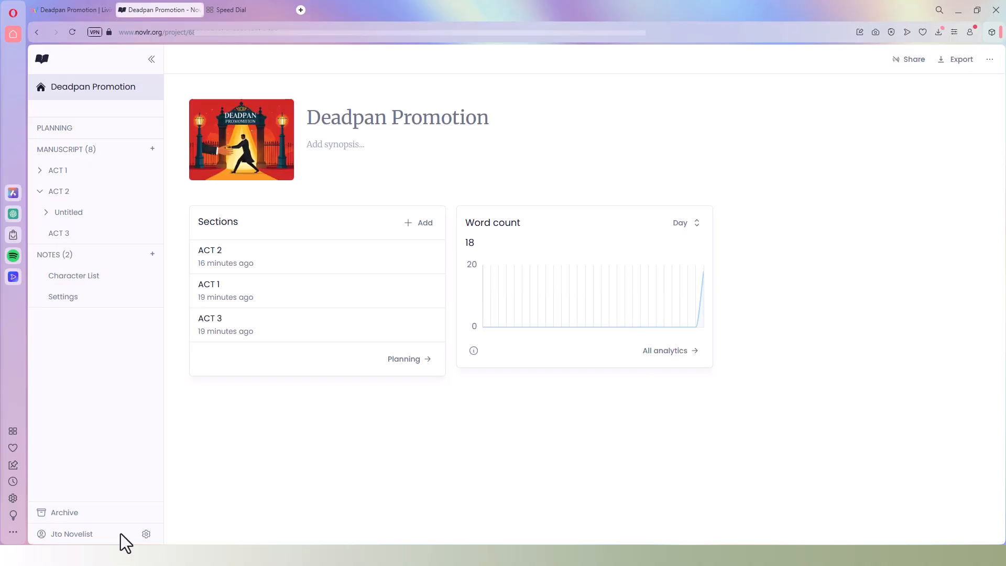
Step: Check the Google Drive and Dropbox backup options in the Novlr preferences and close them
left_click(148, 533)
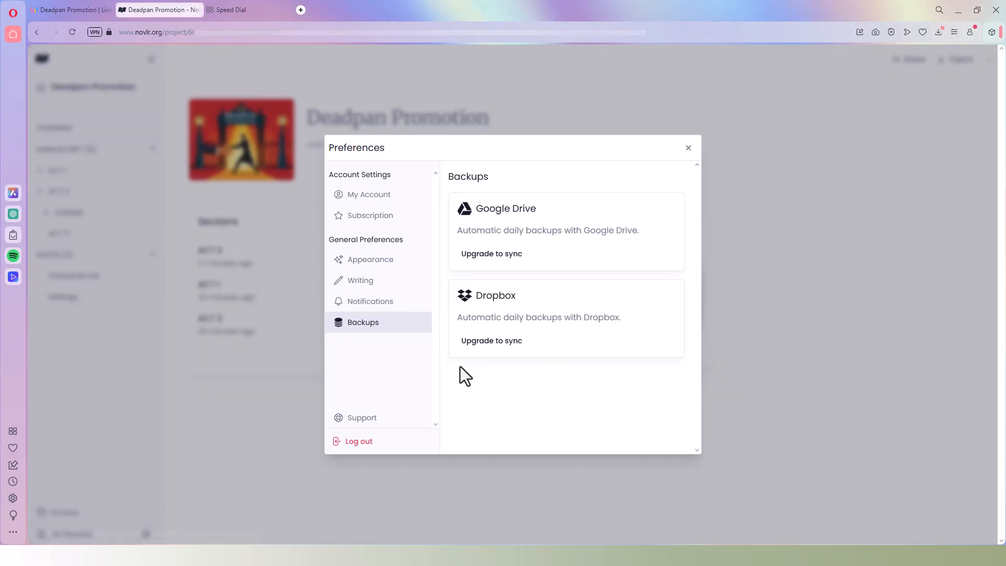
left_click(688, 148)
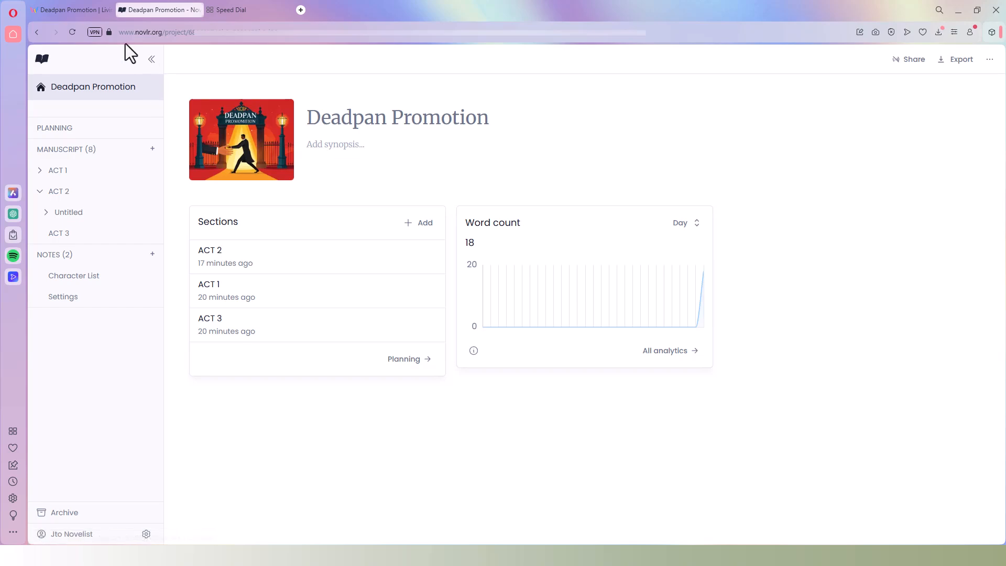
Step: Switch to the Deadpan Promotion manuscript in LivingWriter and open its Microsoft Word (.docx) export options
left_click(76, 10)
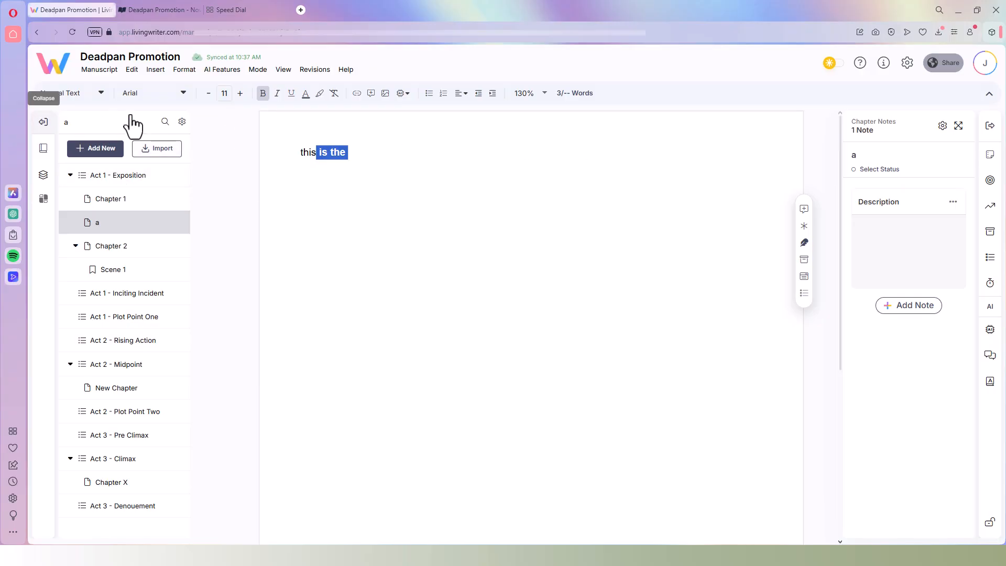
left_click(102, 71)
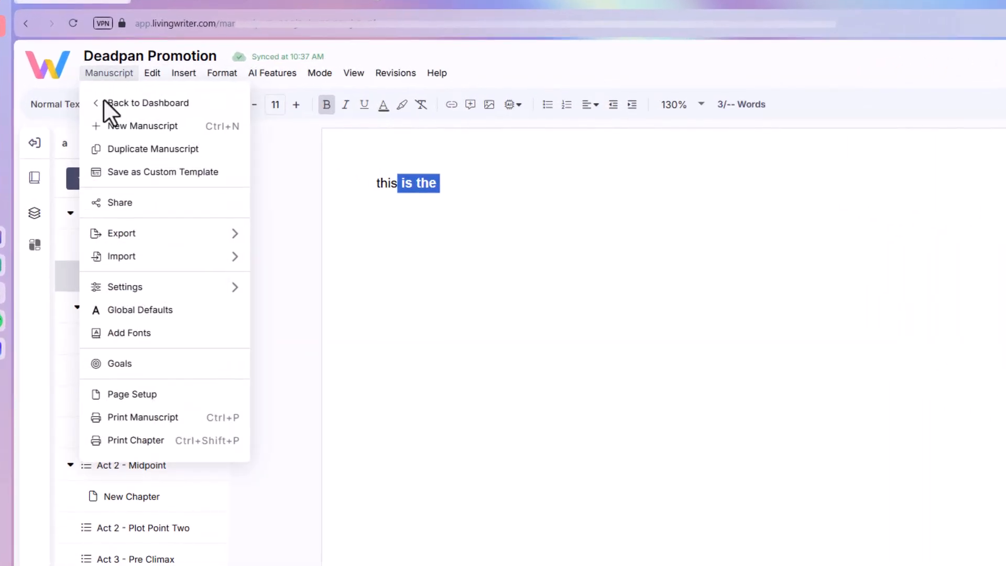
left_click(233, 235)
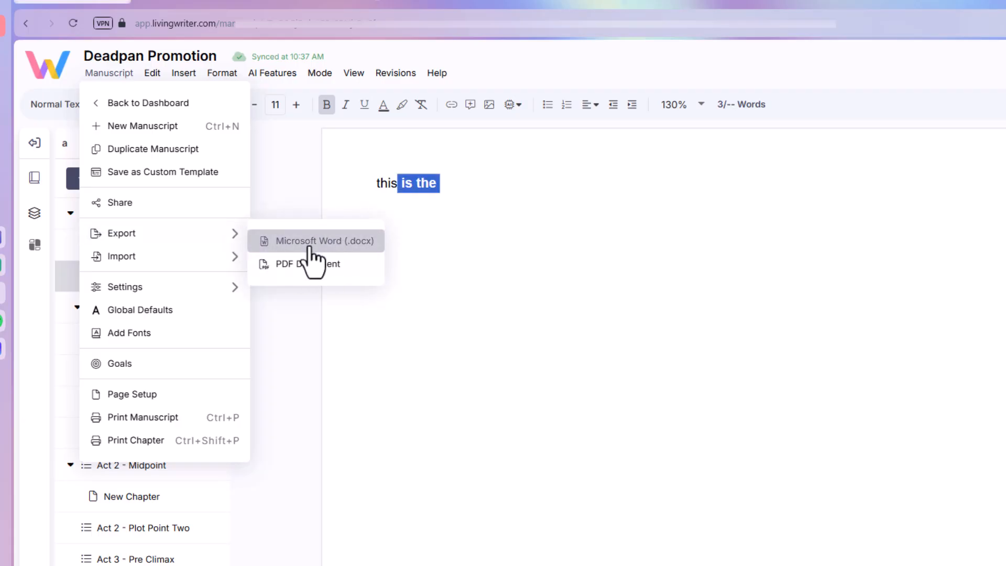
left_click(312, 251)
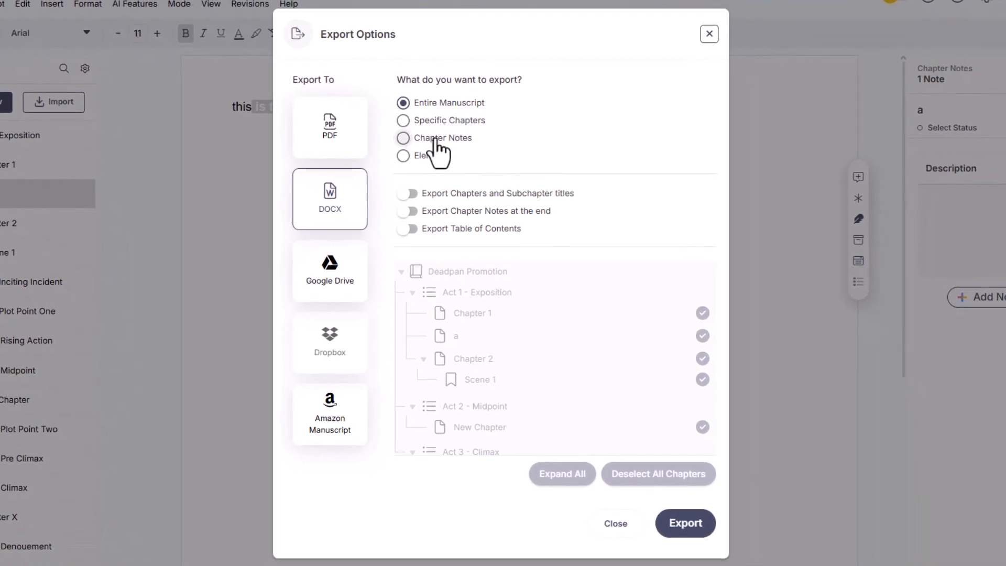
Step: Check the Specific Chapters, Chapter Notes and Elements export scopes and return to Entire Manuscript
left_click(405, 122)
left_click(405, 139)
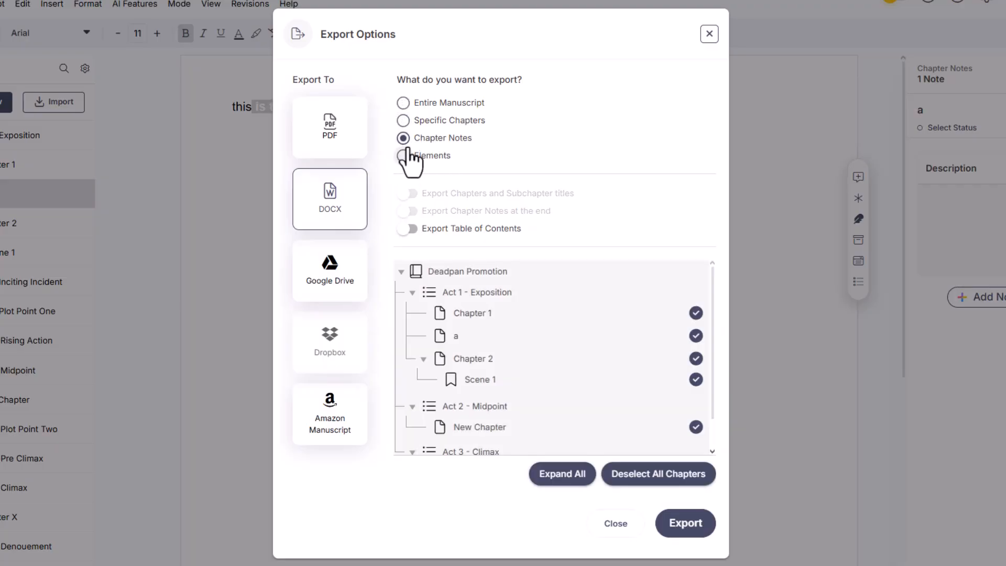
left_click(405, 155)
left_click(404, 104)
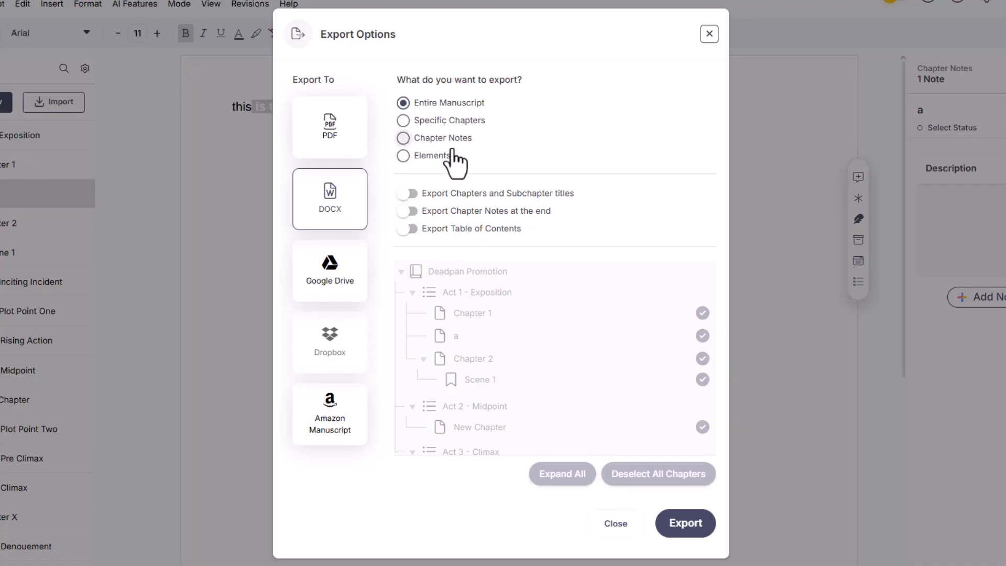
Step: Include chapter and subchapter titles, check the Amazon Manuscript format, and export the entire manuscript as DOCX
left_click(408, 196)
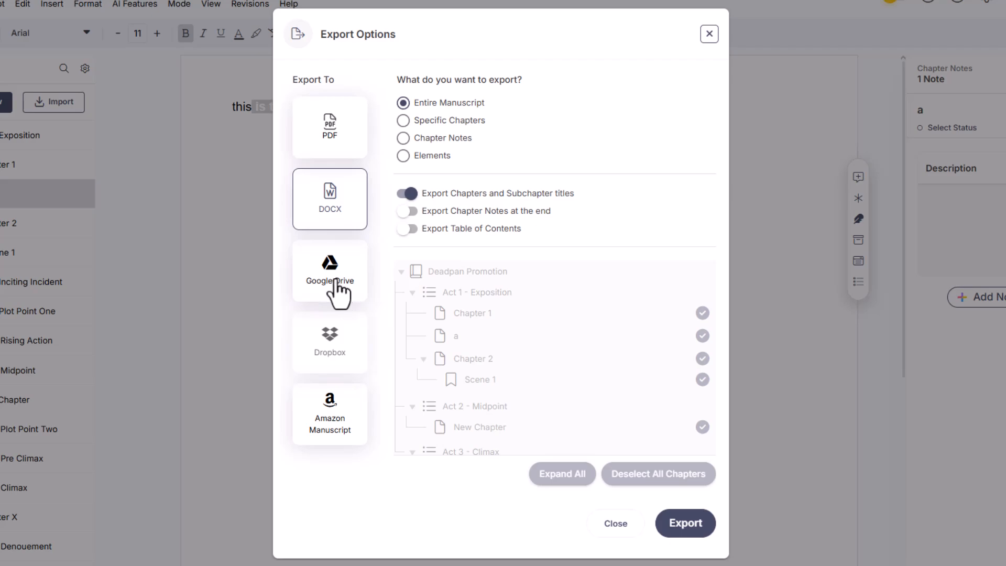
left_click(330, 429)
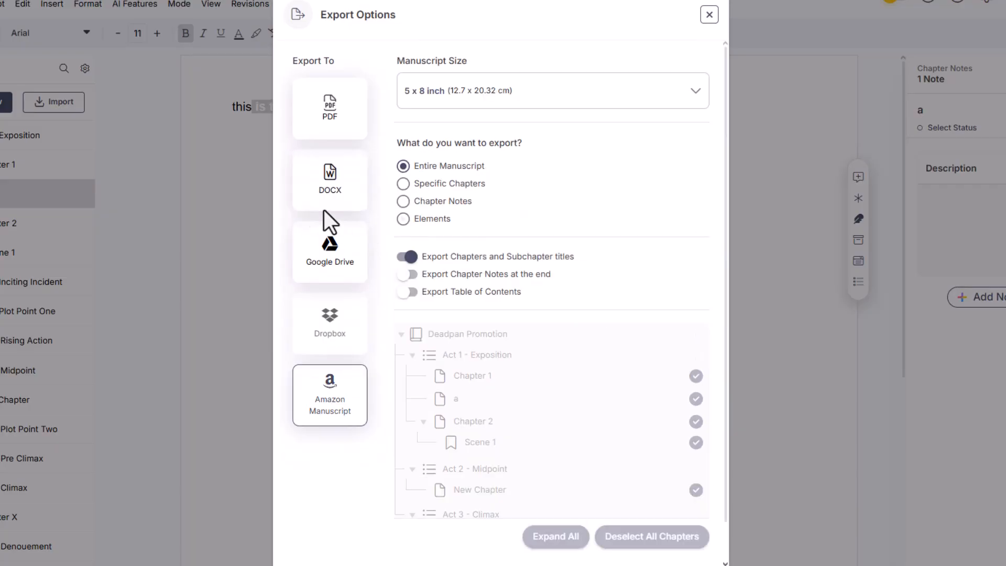
left_click(332, 193)
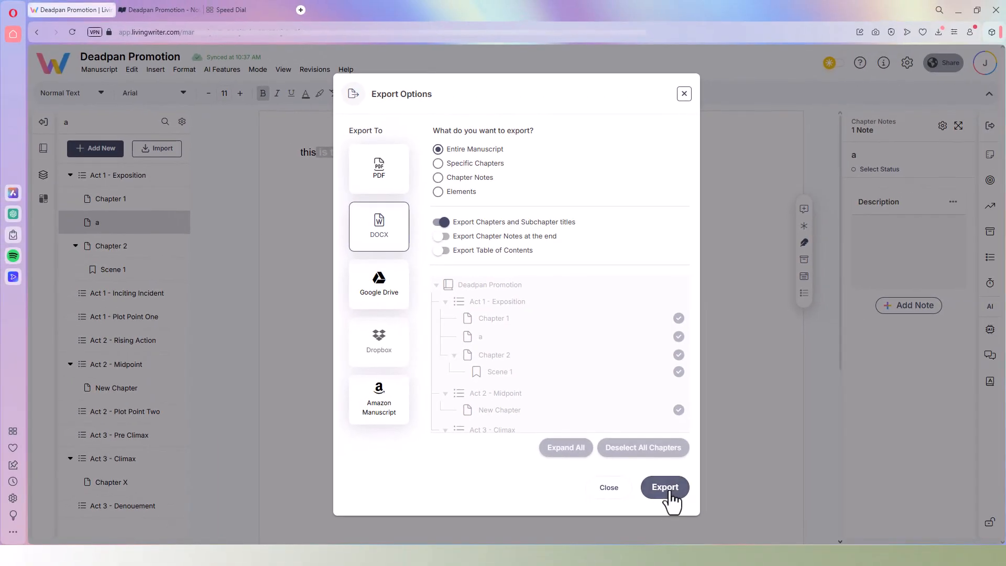
left_click(666, 487)
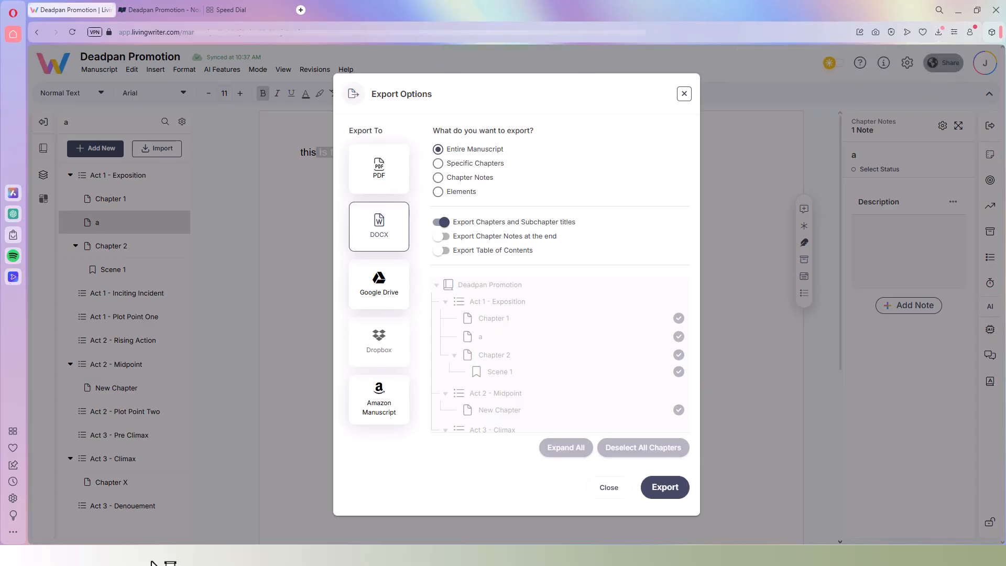
Step: Open the exported Deadpan Promotion document in Word, review all its chapter pages, and close it and the export options
left_click_drag(330, 565, 473, 81)
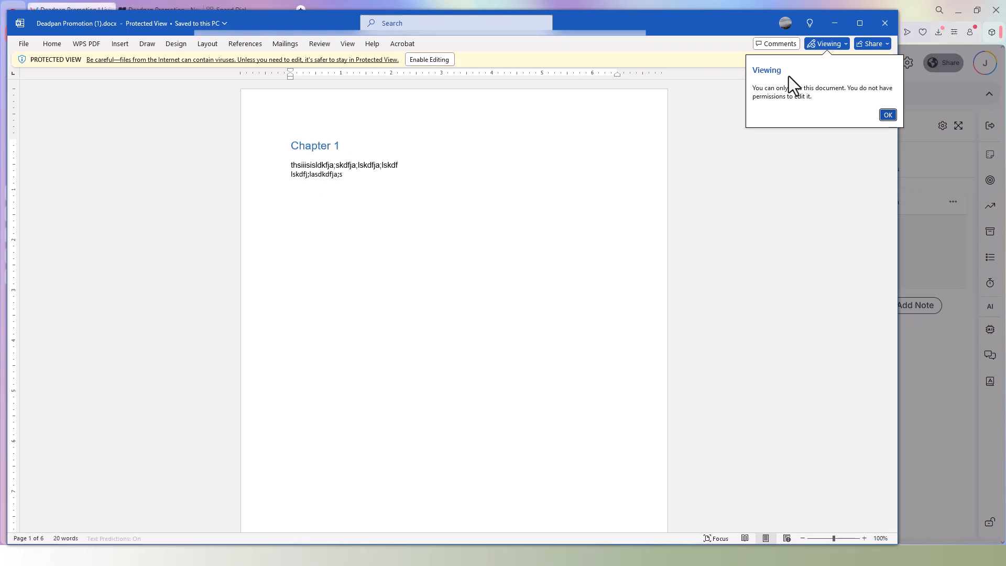
left_click(887, 116)
scroll(375, 243, "down", 5)
scroll(376, 248, "down", 8)
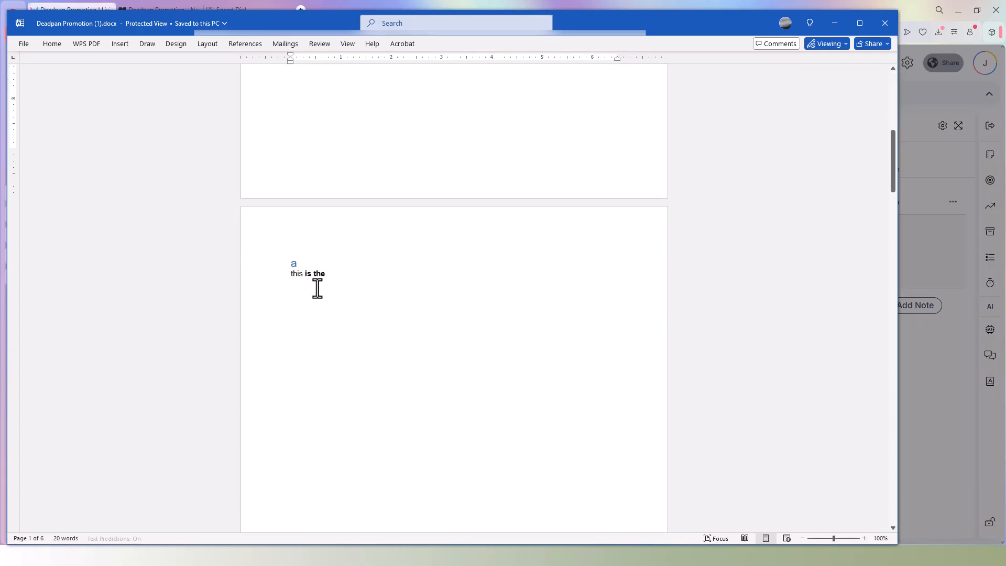
scroll(295, 248, "down", 20)
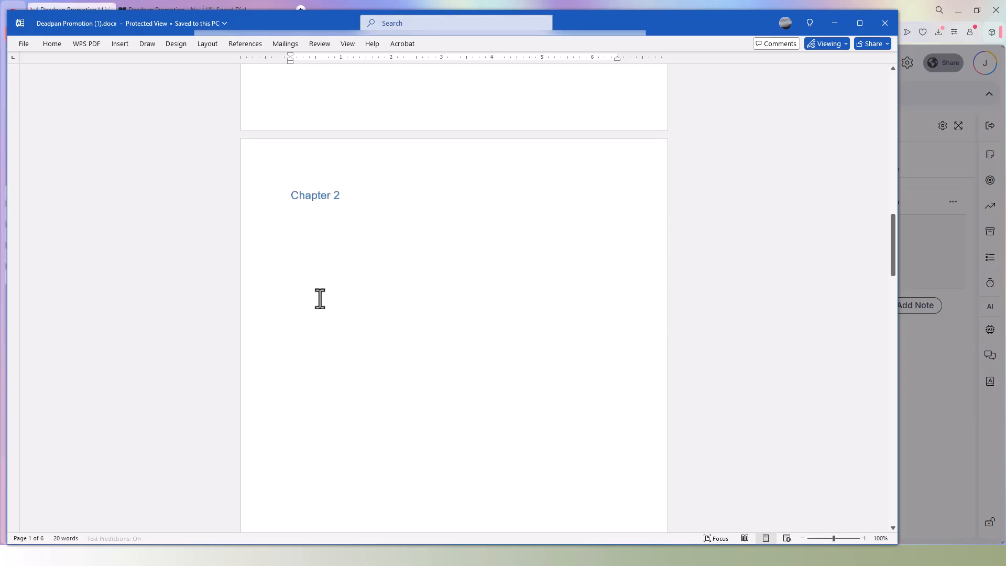
scroll(319, 262, "down", 11)
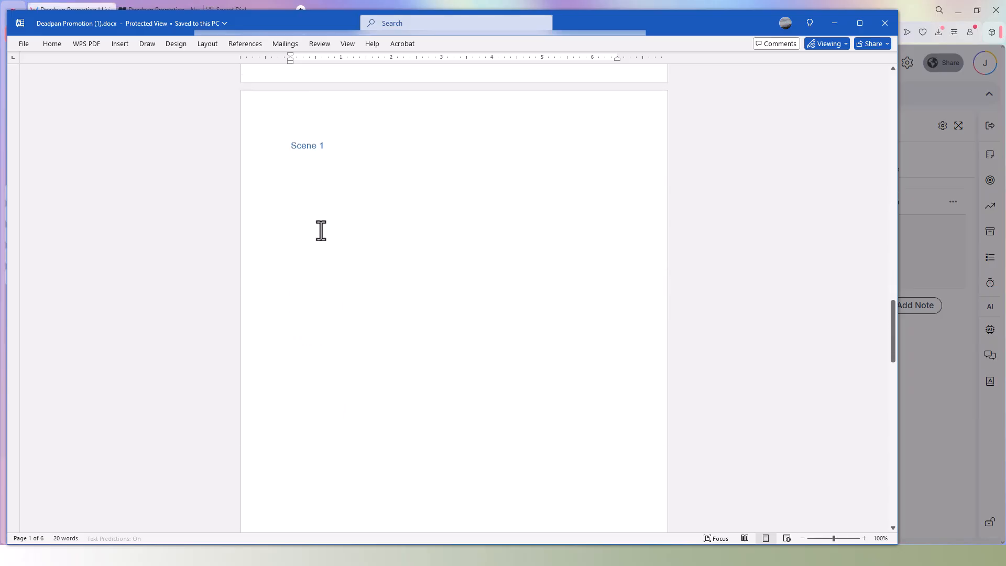
scroll(321, 264, "down", 4)
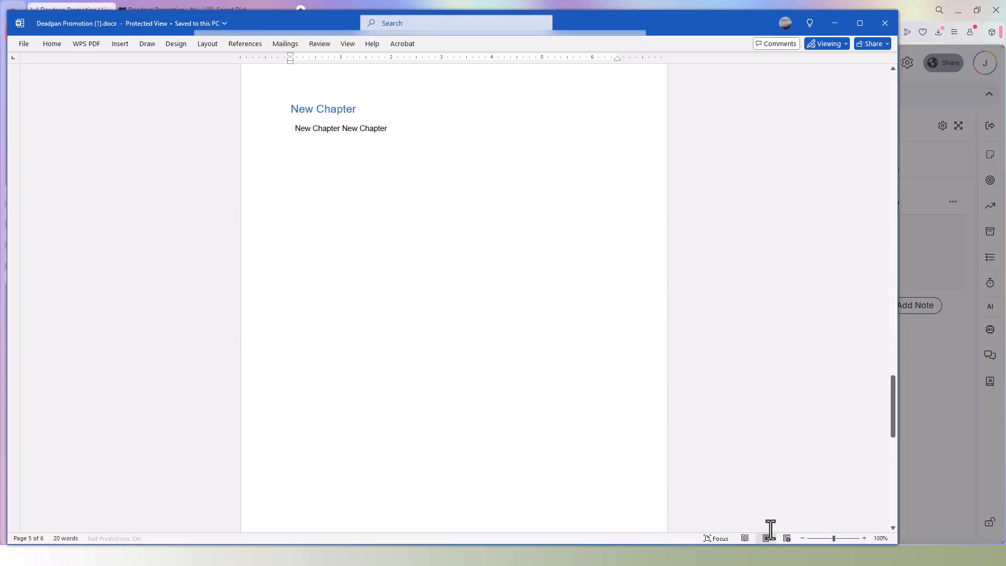
left_click_drag(834, 539, 815, 542)
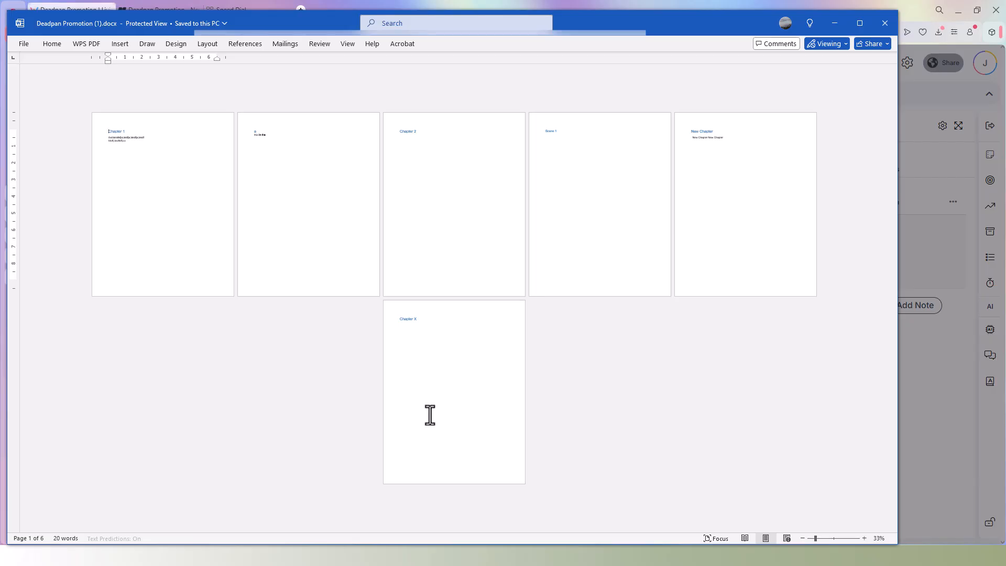
left_click(885, 26)
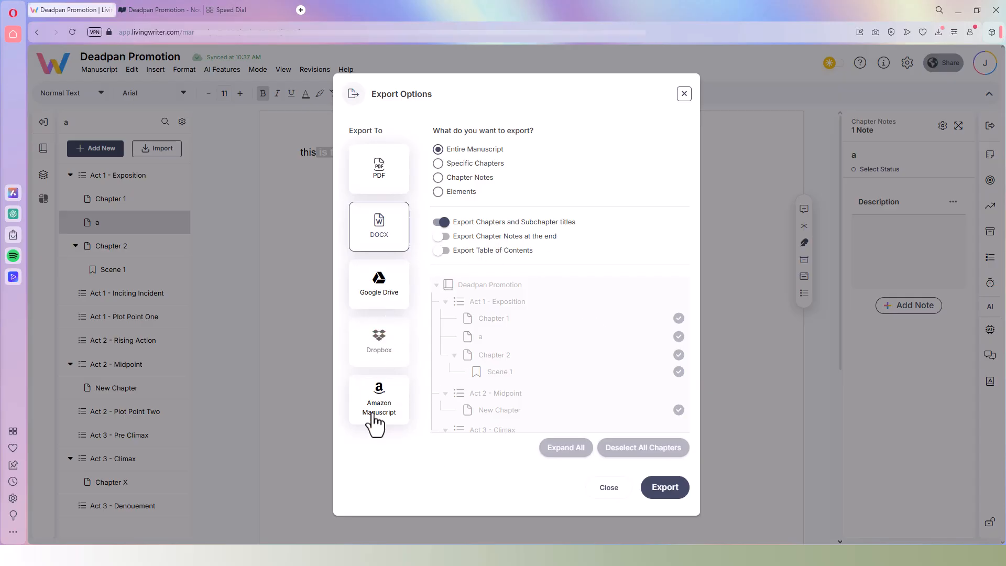
left_click(686, 99)
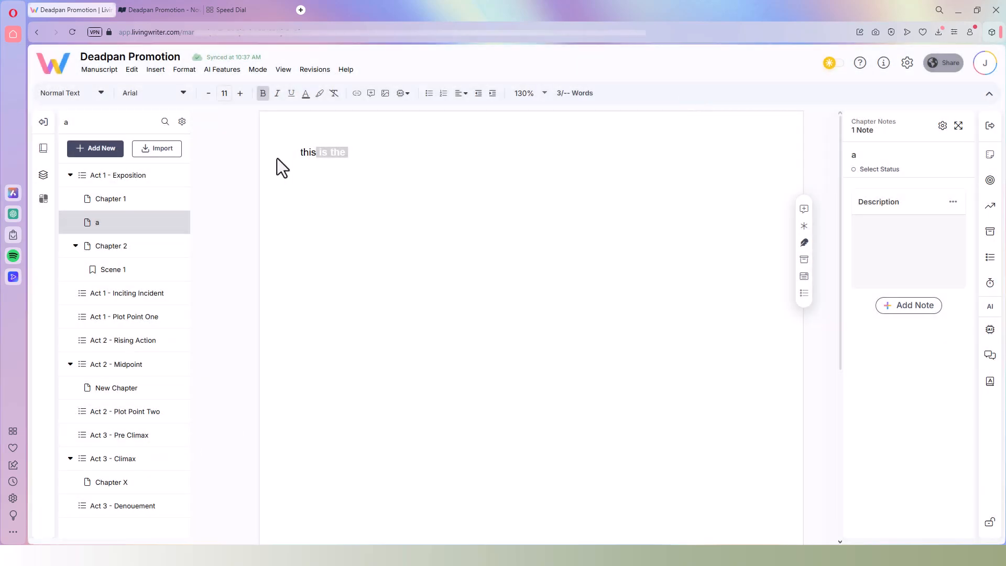
Step: Look through the manuscript settings and revision commands in LivingWriter for backup and version features
left_click(99, 69)
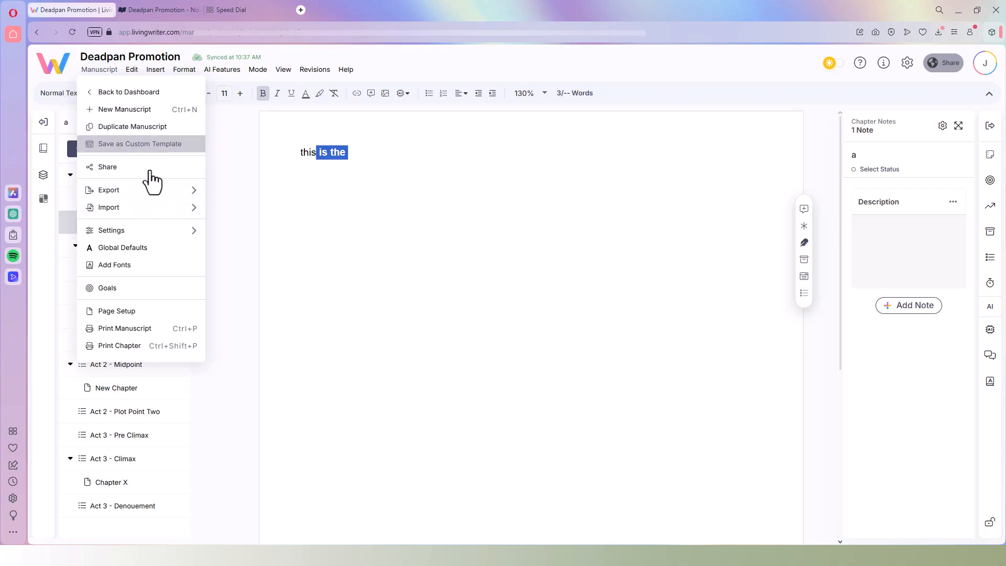
mouse_move(160, 230)
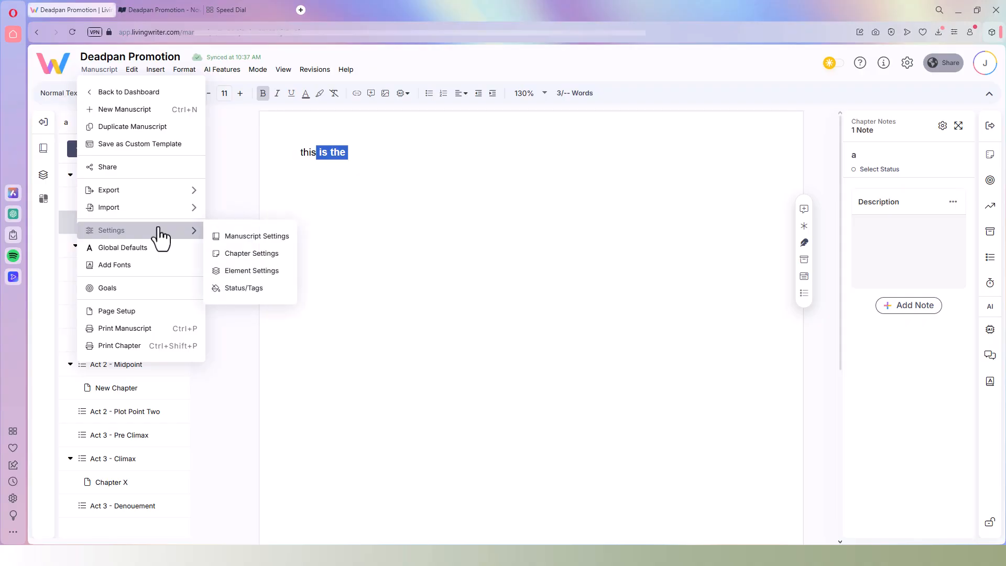
left_click(286, 73)
left_click(311, 74)
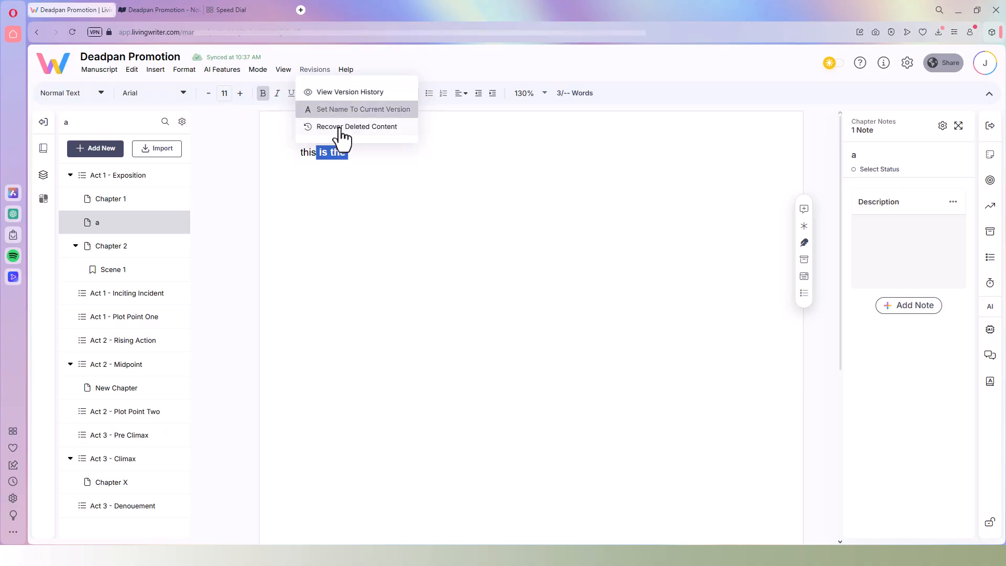
Step: Return to the dashboard, open the Lost In-Between folder and check the actions available for the Deadpan Promotion manuscript
left_click(107, 71)
left_click(113, 89)
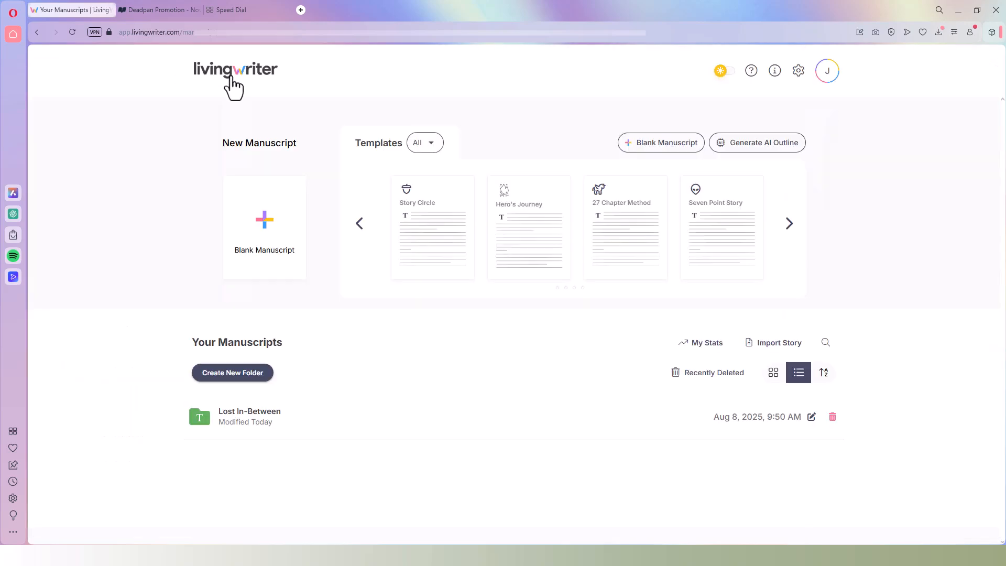
left_click(251, 434)
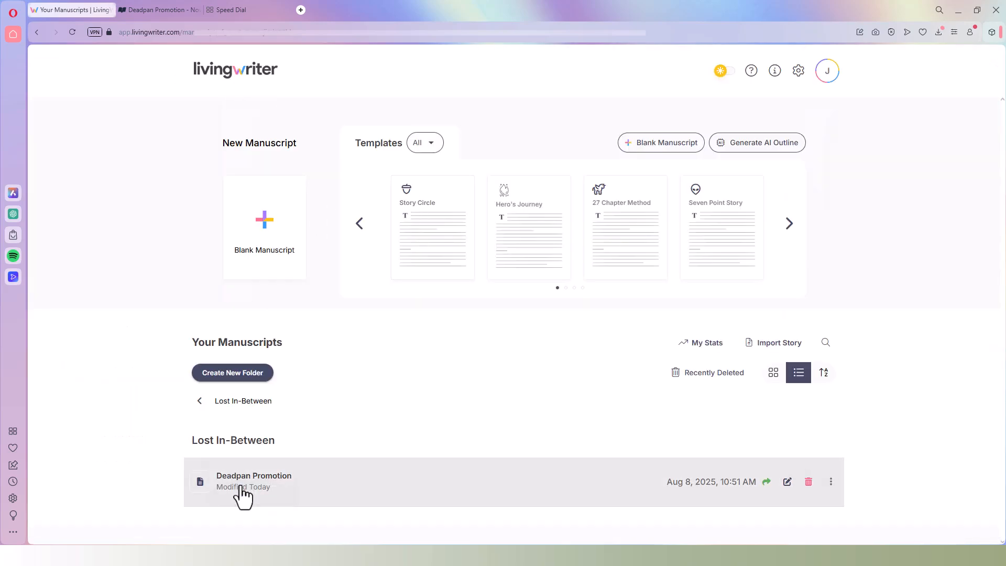
left_click(832, 483)
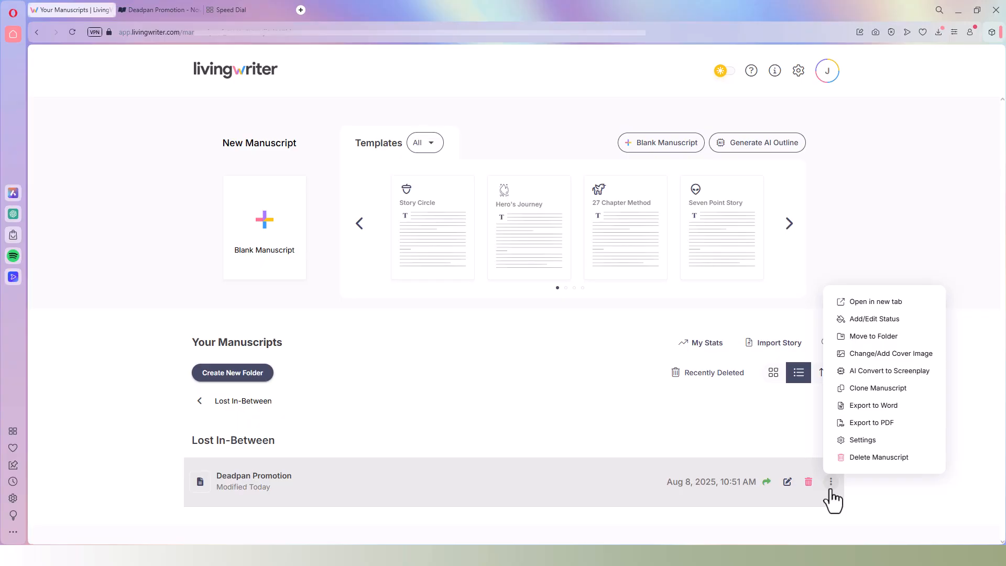
left_click(853, 465)
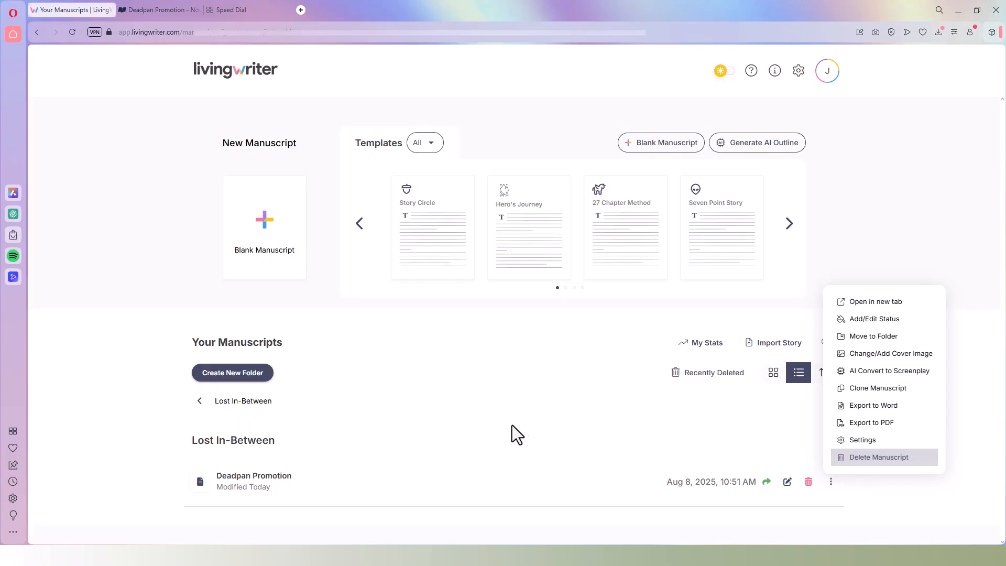
left_click(474, 399)
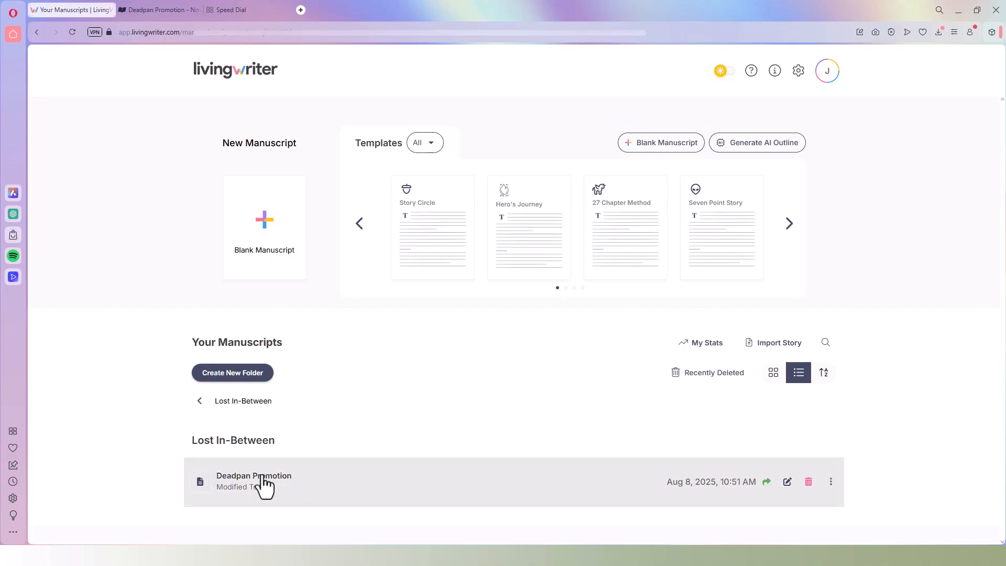
Step: Reopen Deadpan Promotion, review the regular and local version histories of chapter "a", and erase the trial letters after "this is the"
left_click(234, 492)
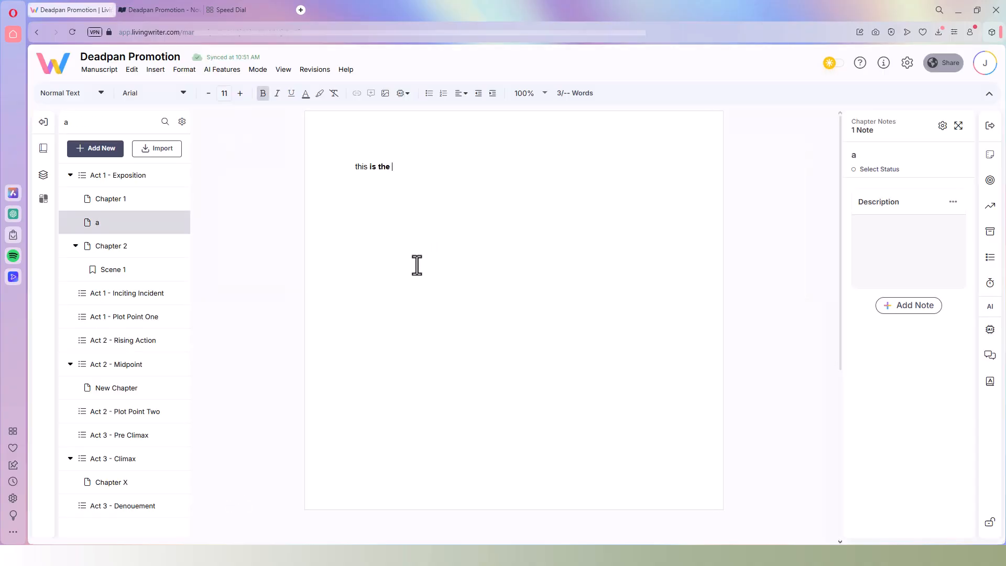
left_click(315, 70)
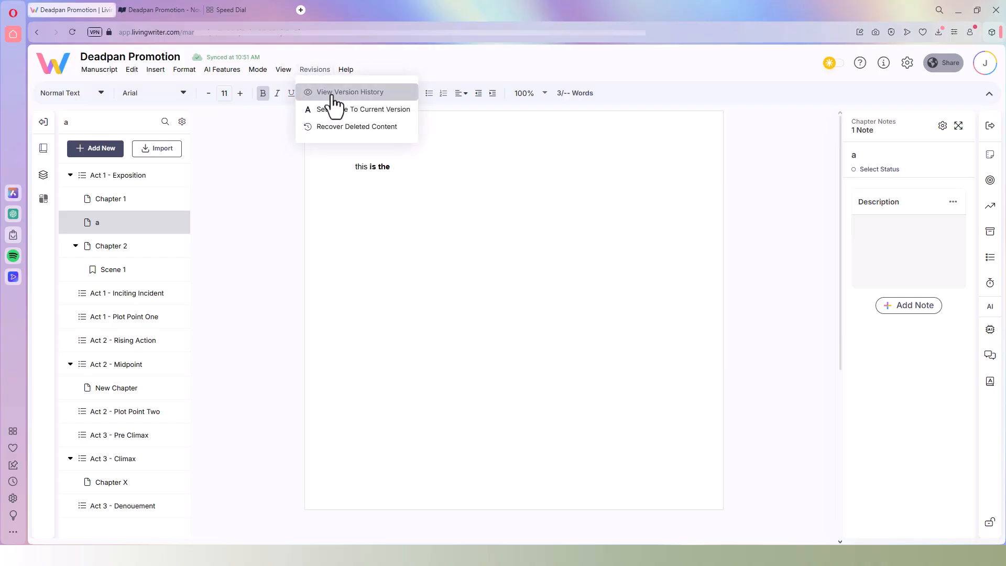
left_click(333, 97)
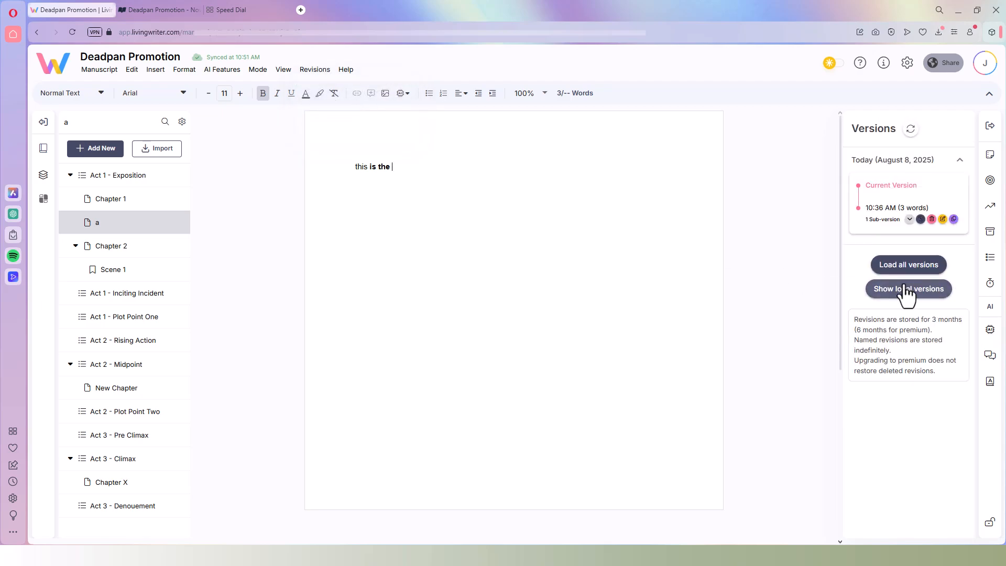
left_click(906, 289)
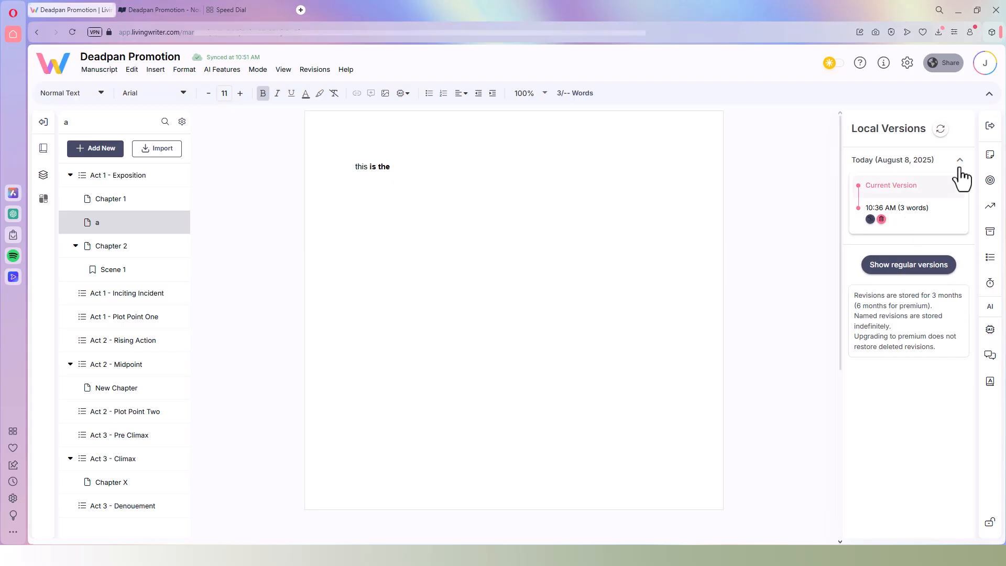
left_click(915, 272)
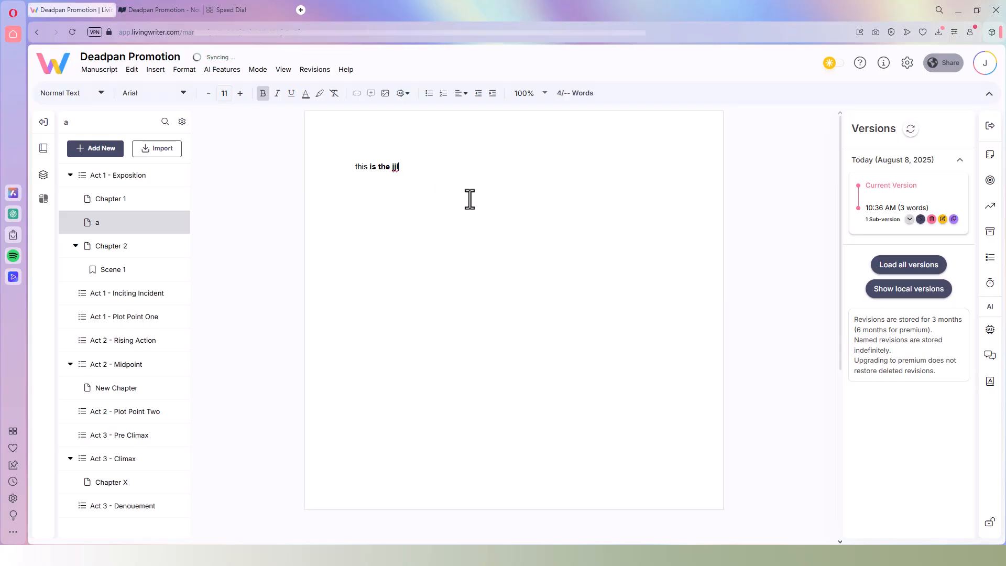
key("BackSpace")
key("BackSpace")
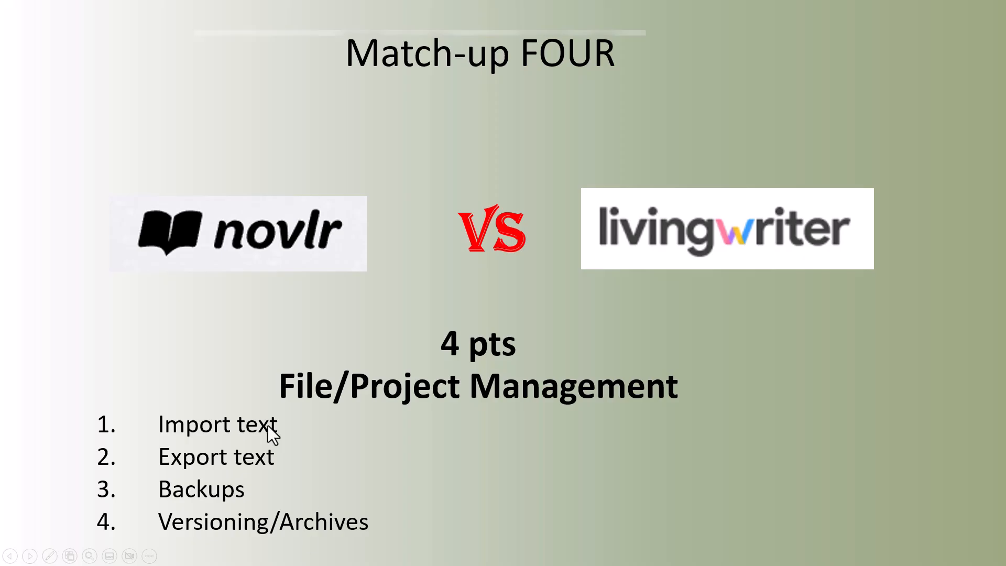